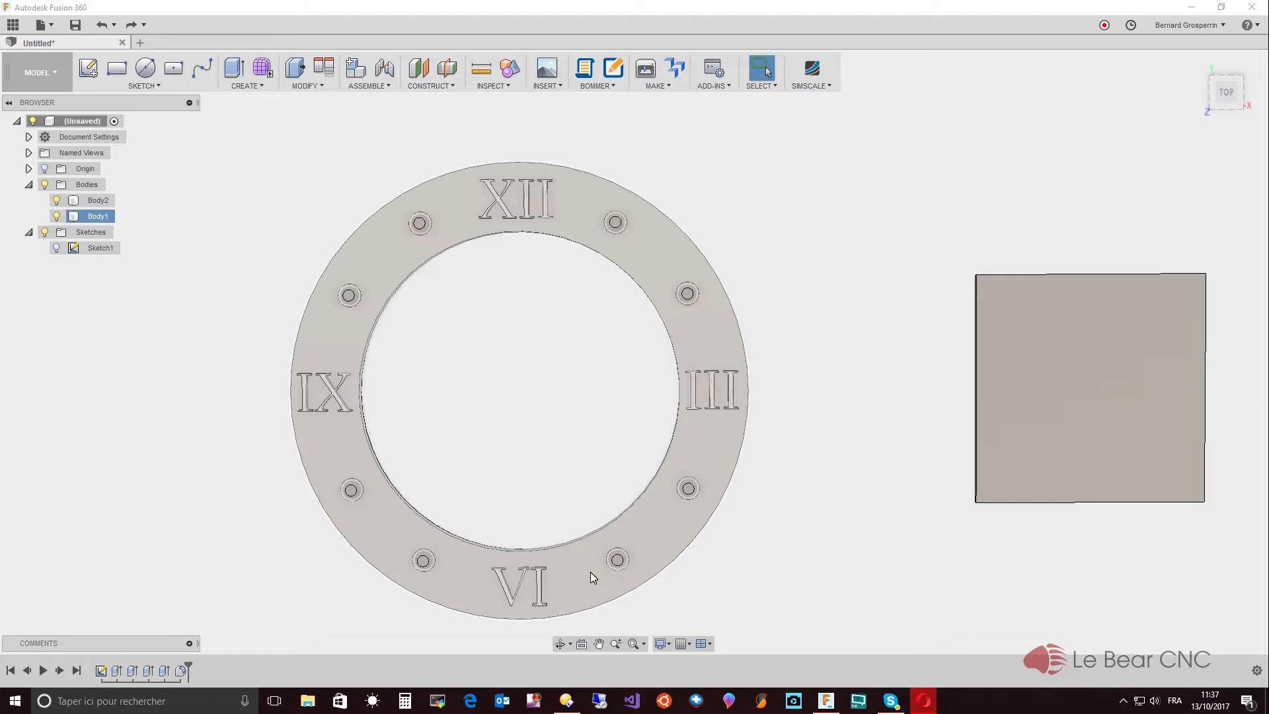
Step: Show Sketch1 with its dimensions to examine the sizes of the clock ring and square plate, and hide the sketch again
key("Escape")
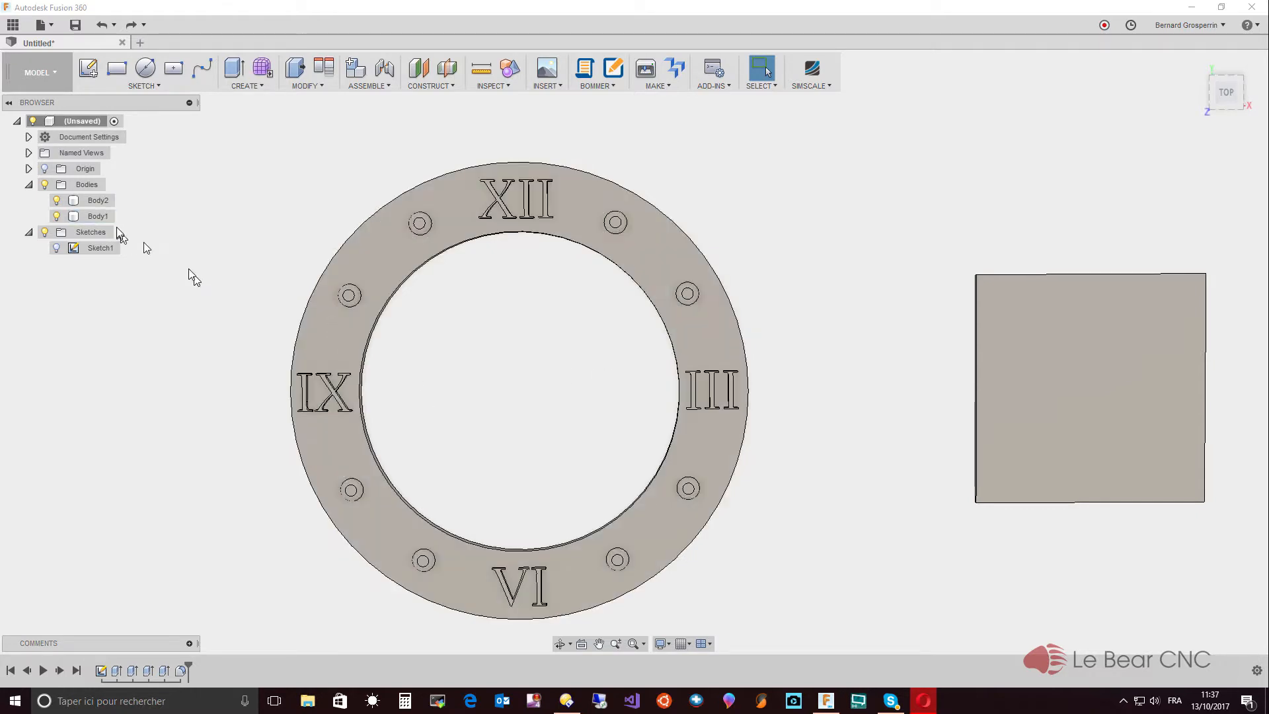
left_click(64, 217)
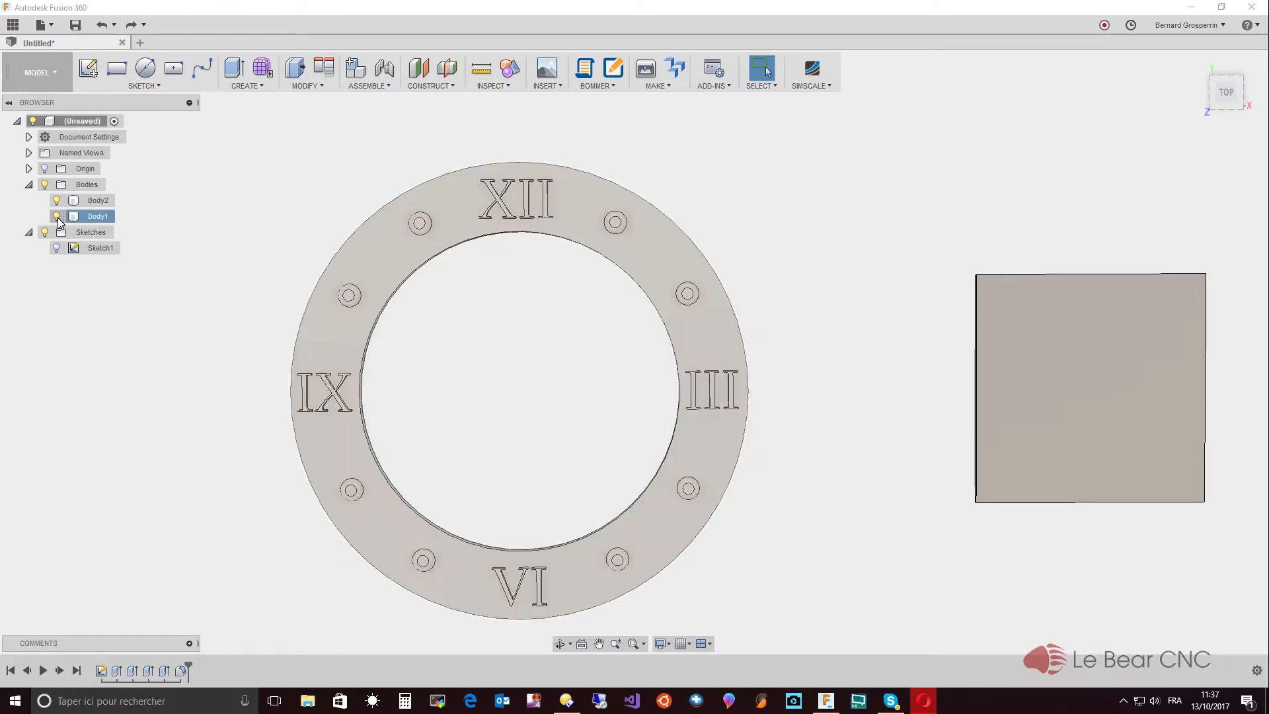
left_click(57, 250)
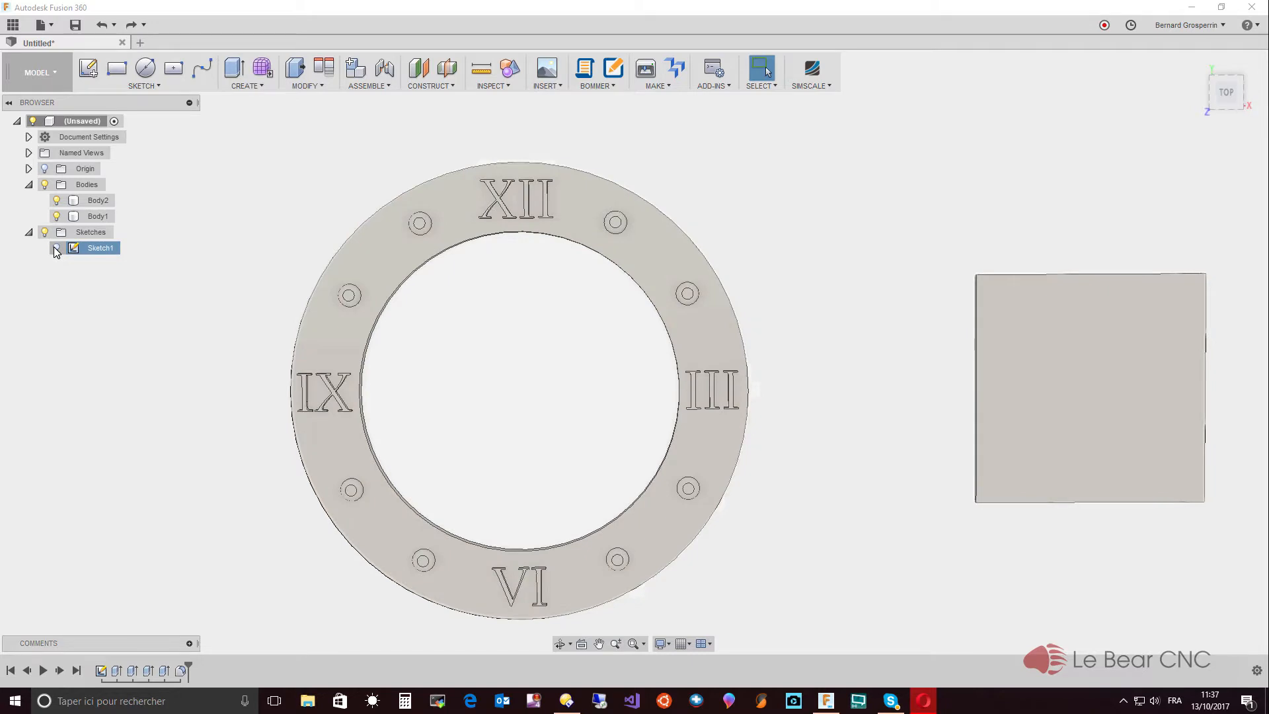
left_click(56, 249)
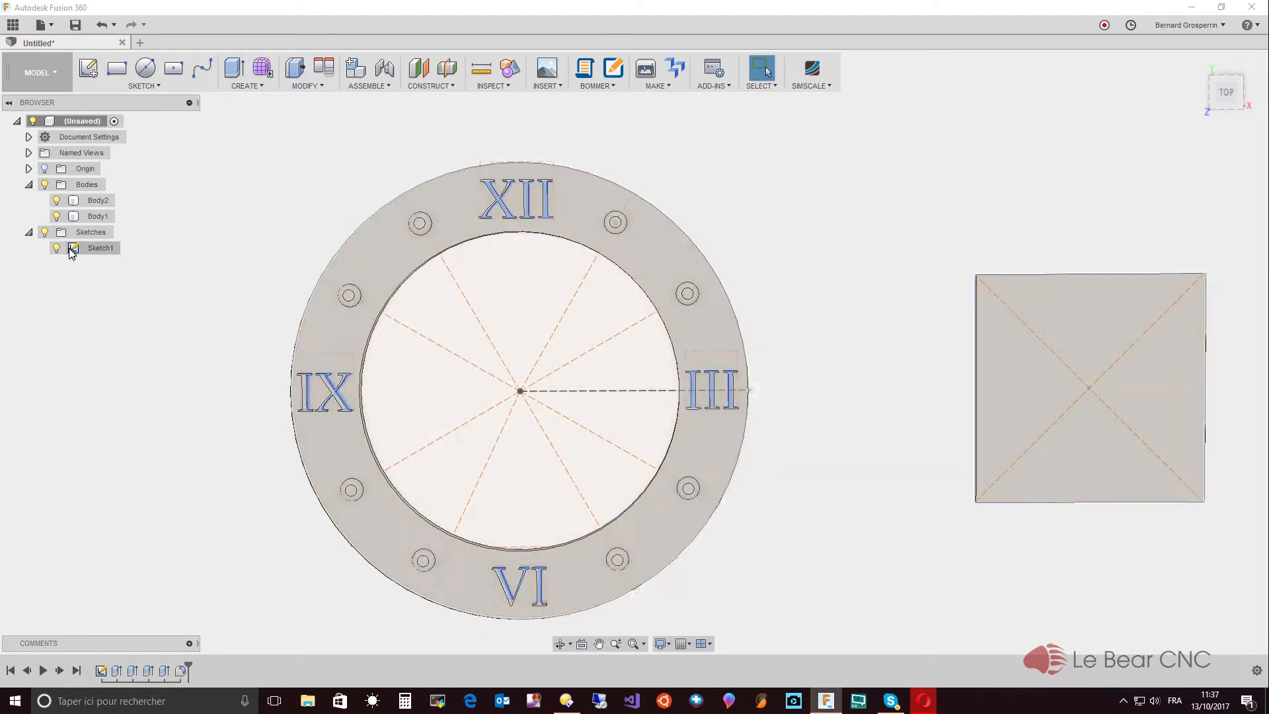
right_click(72, 253)
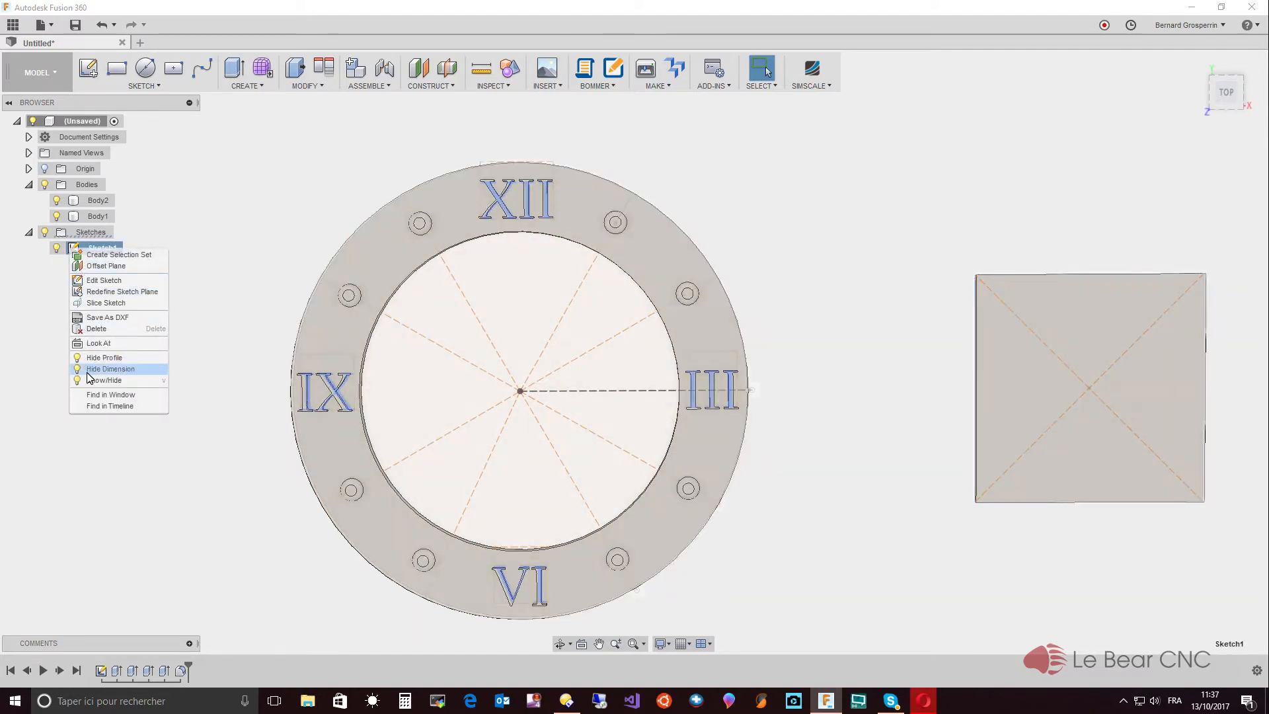
left_click(89, 377)
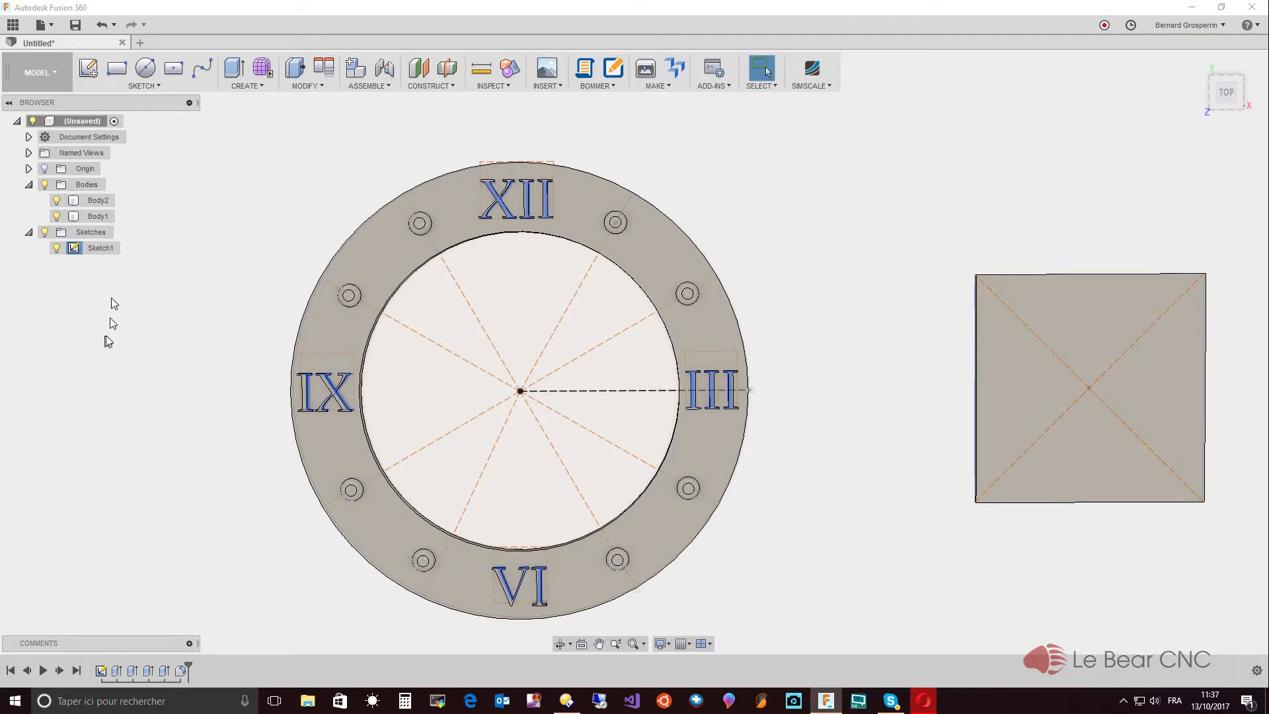
key("F6")
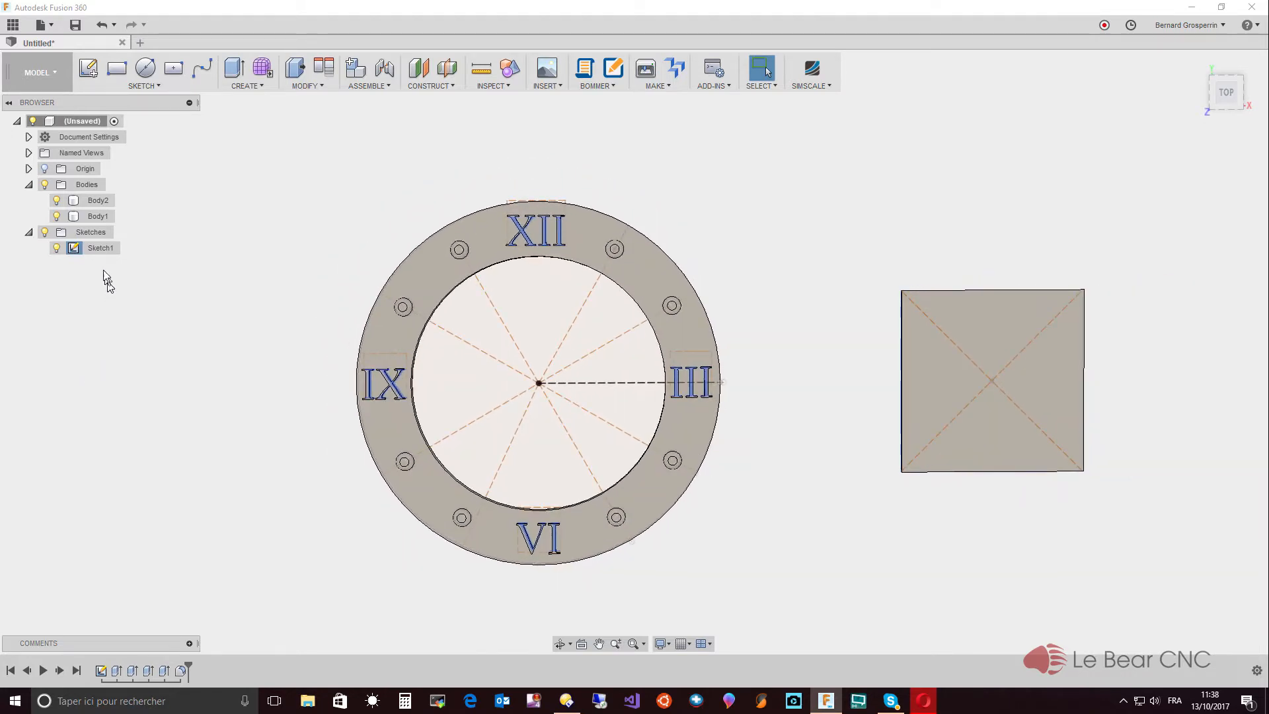
right_click(97, 249)
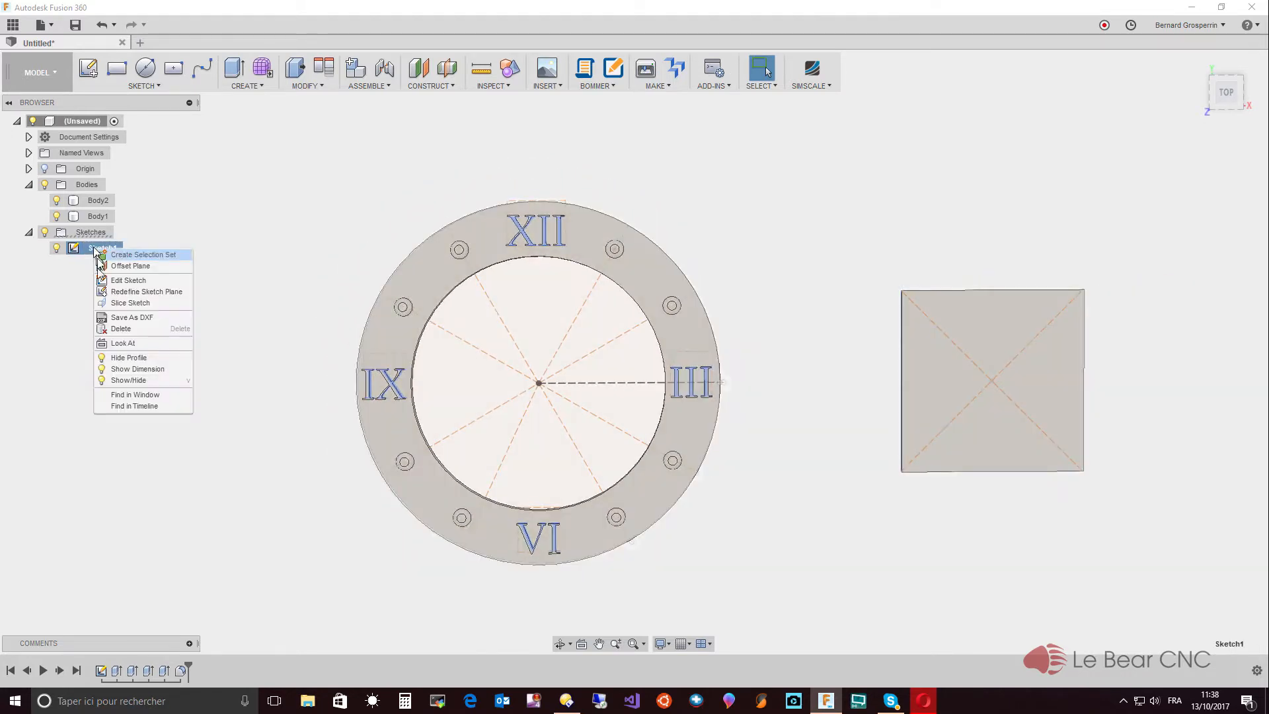
left_click(117, 370)
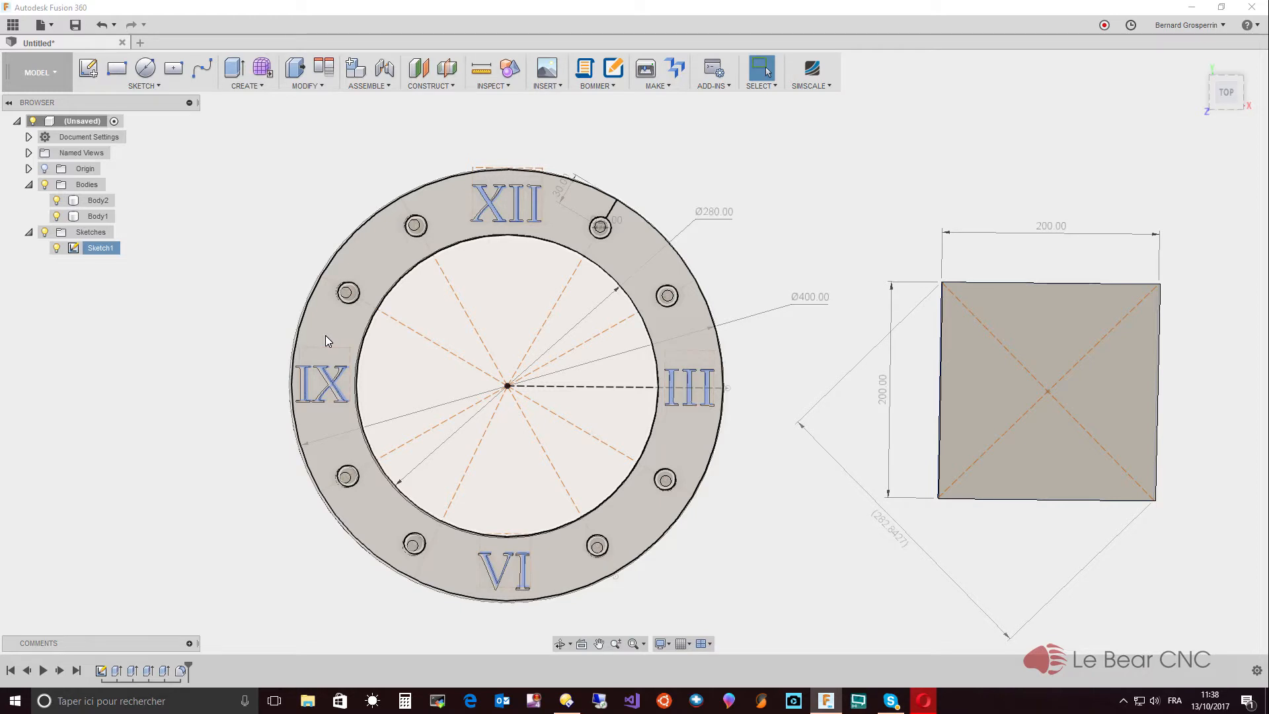
left_click(57, 249)
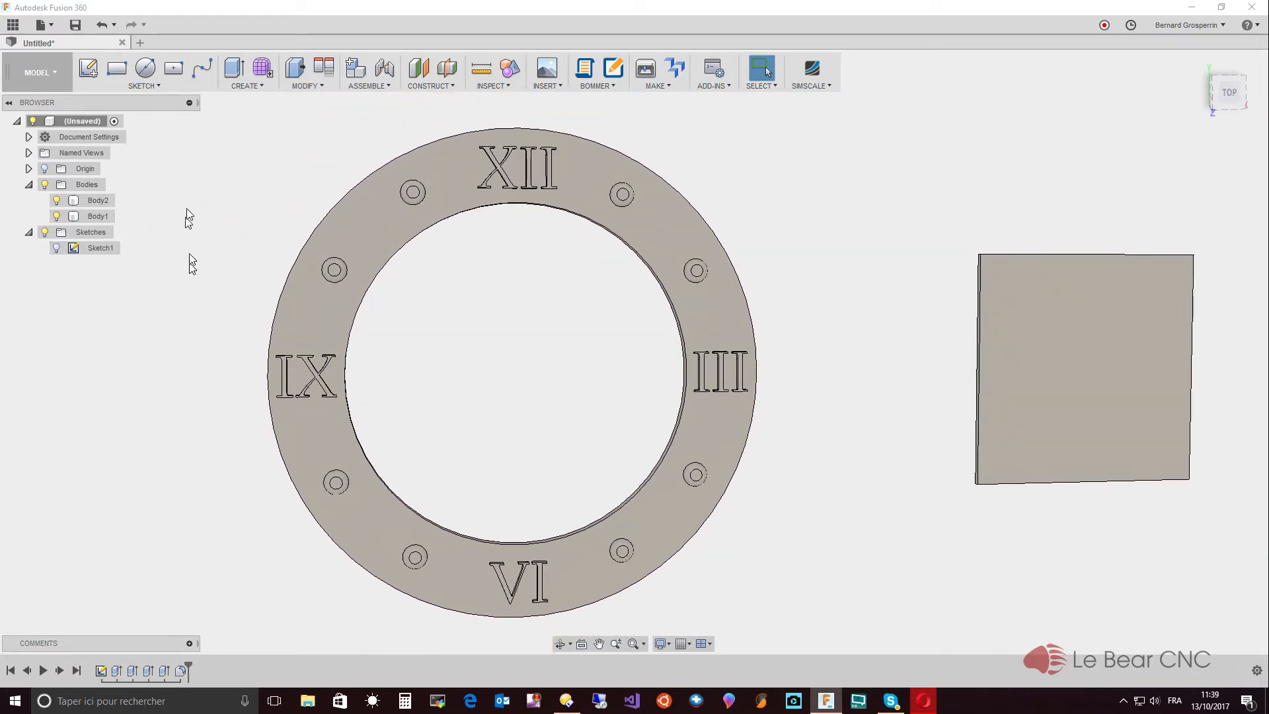
Step: Create a new sketch on the top face of the clock ring
left_click(152, 86)
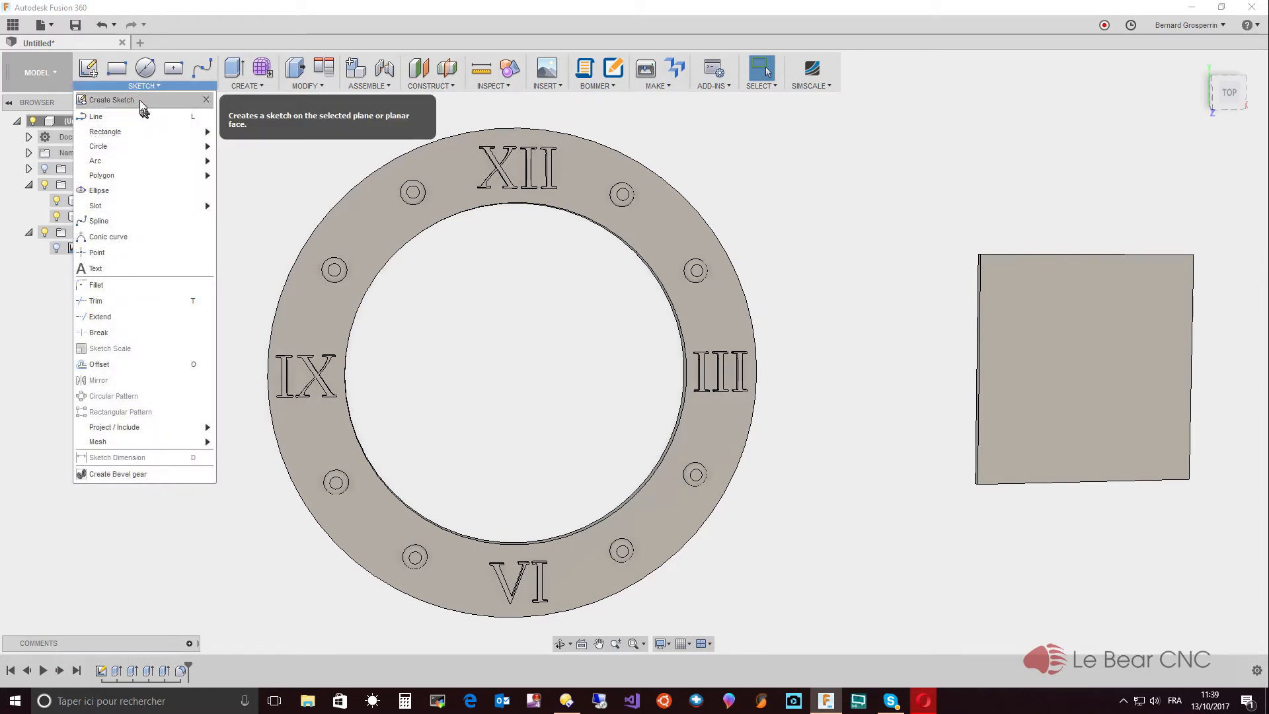
left_click(140, 103)
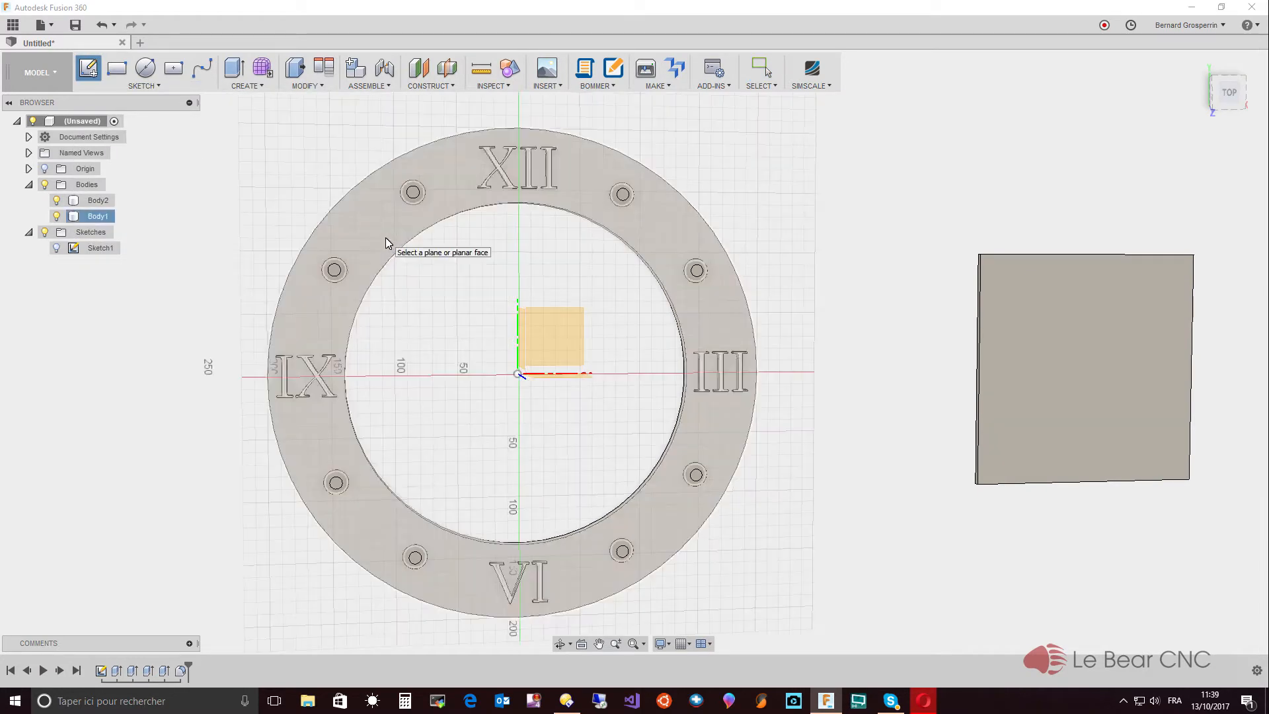
left_click(385, 237)
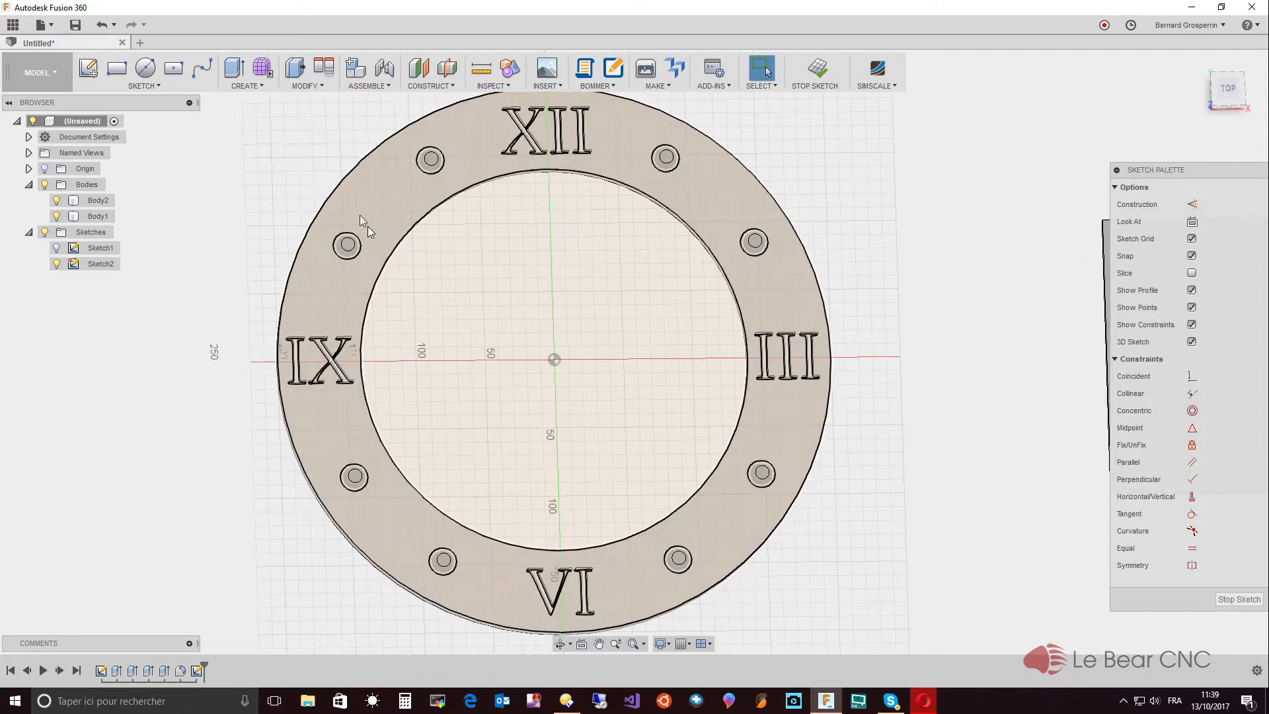
Step: Project the ring's outer and inner circular edges into the new sketch
left_click(159, 85)
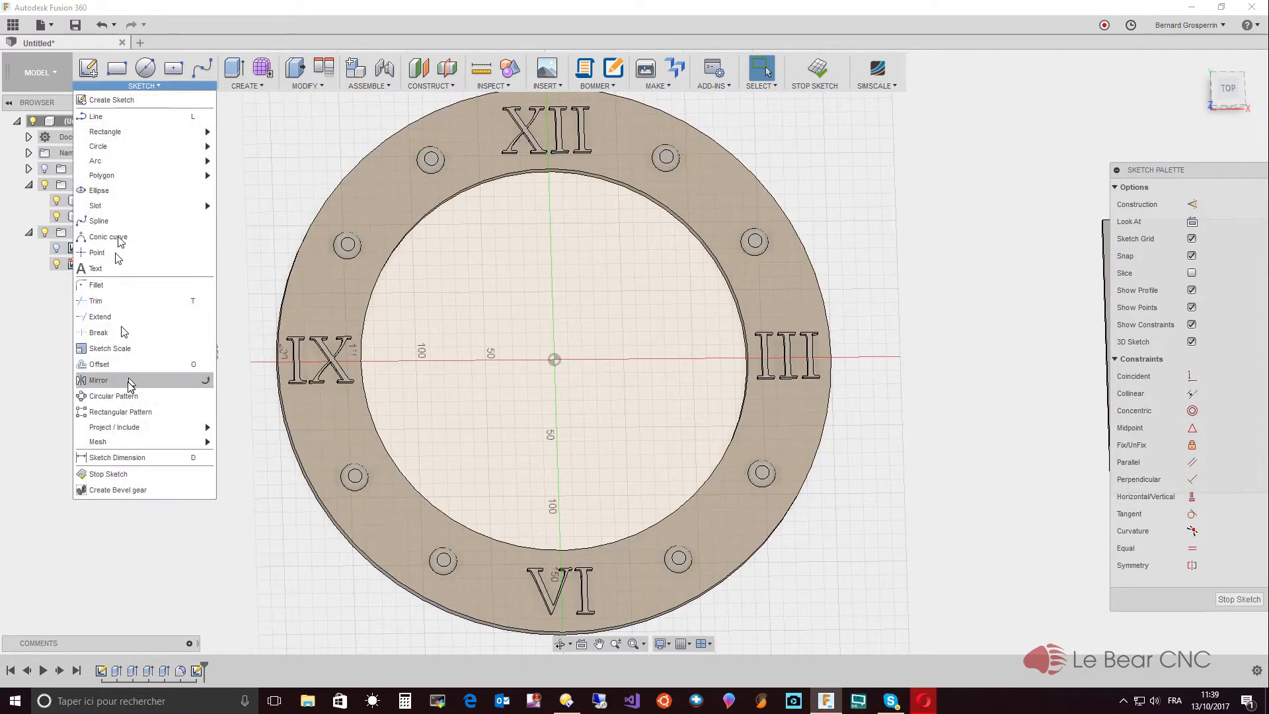
mouse_move(129, 429)
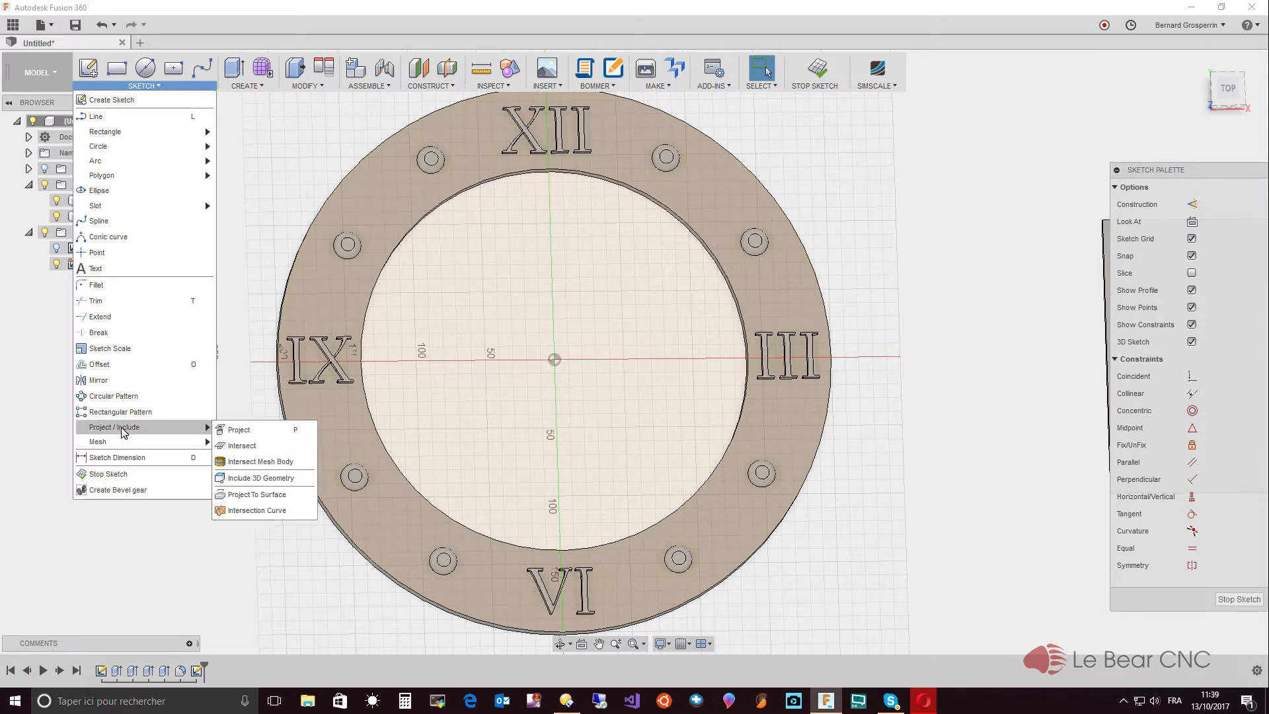
left_click(235, 430)
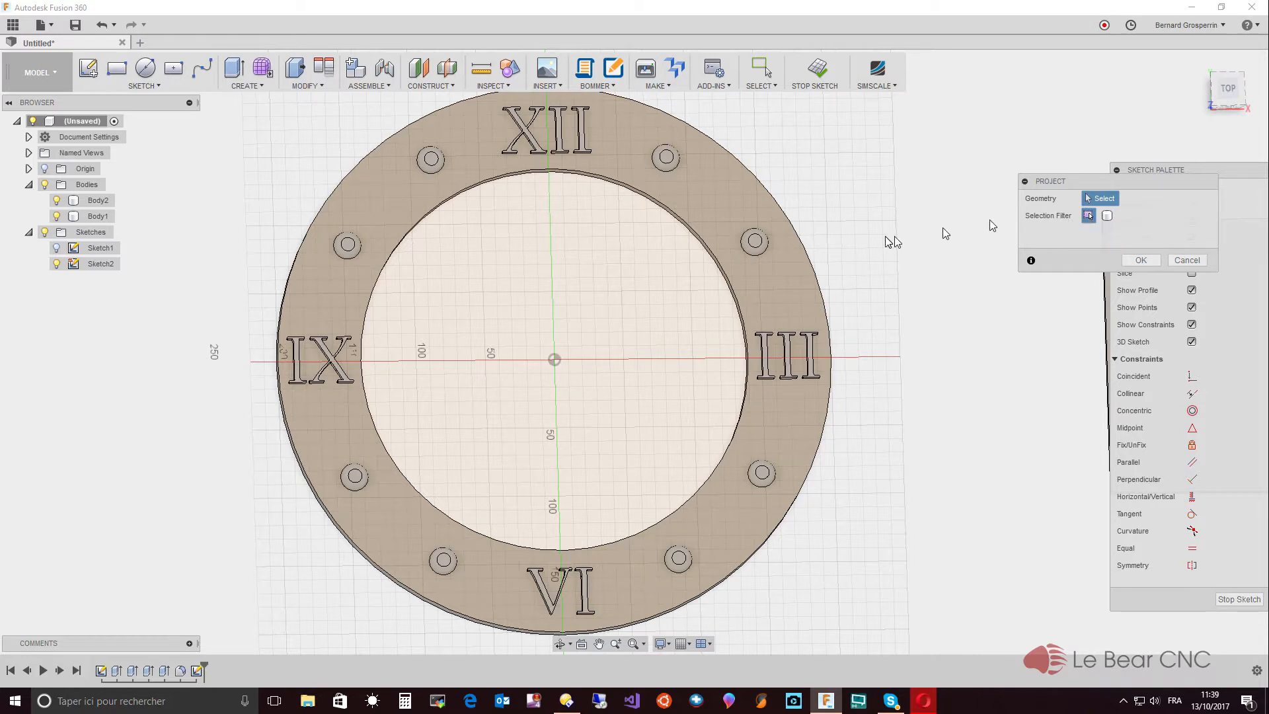
left_click(810, 257)
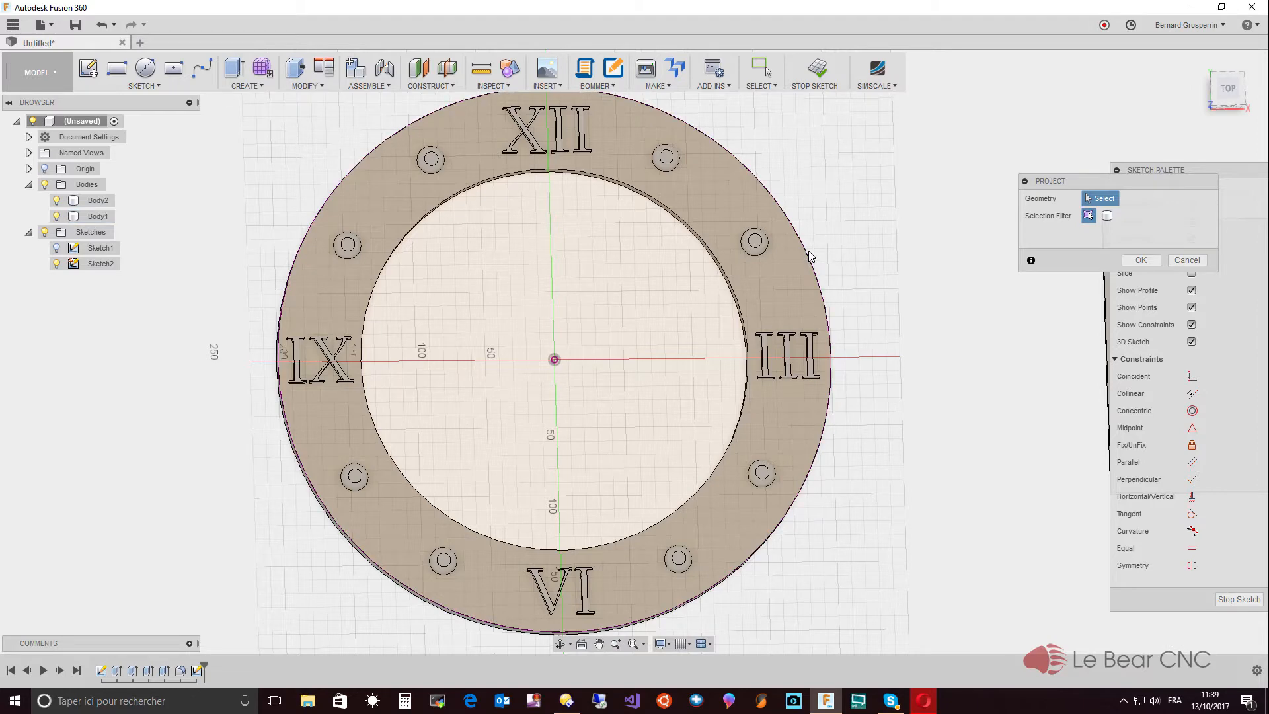
left_click(737, 295)
left_click(1141, 260)
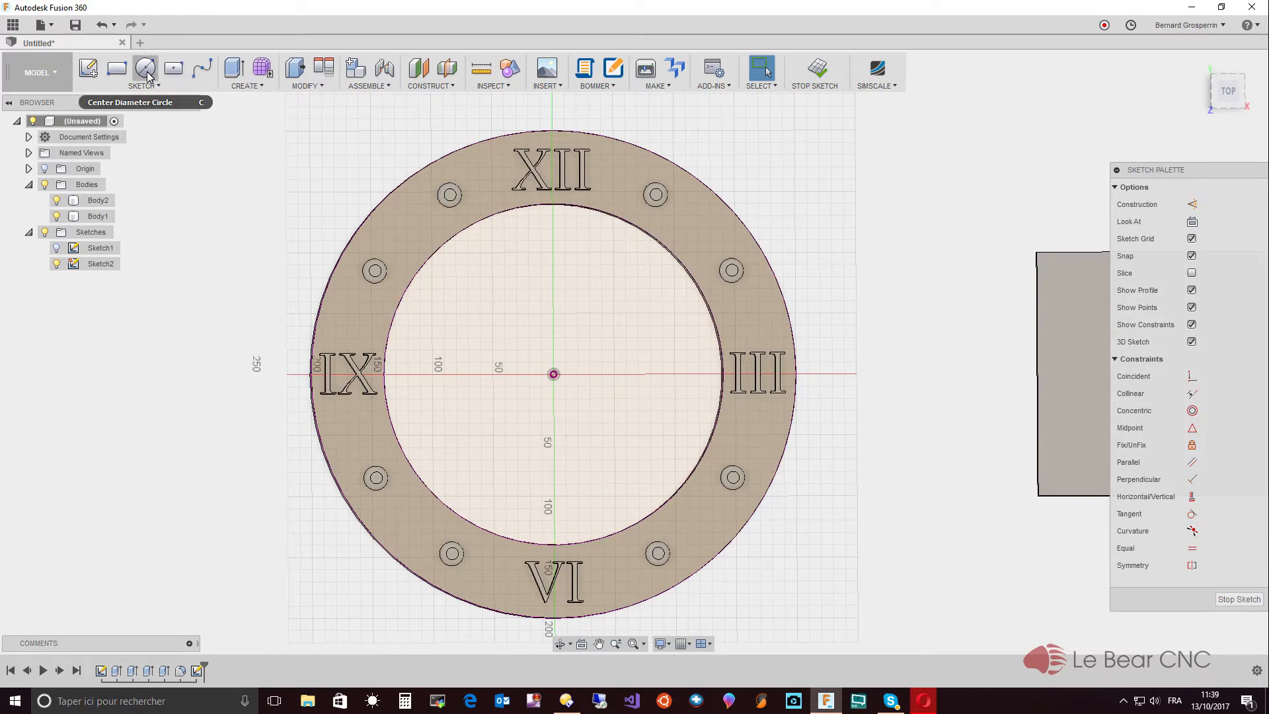
Step: Sketch a diagonal line about 248 mm long from the ring's centre past its outer edge, between numerals IX and XII
key("c")
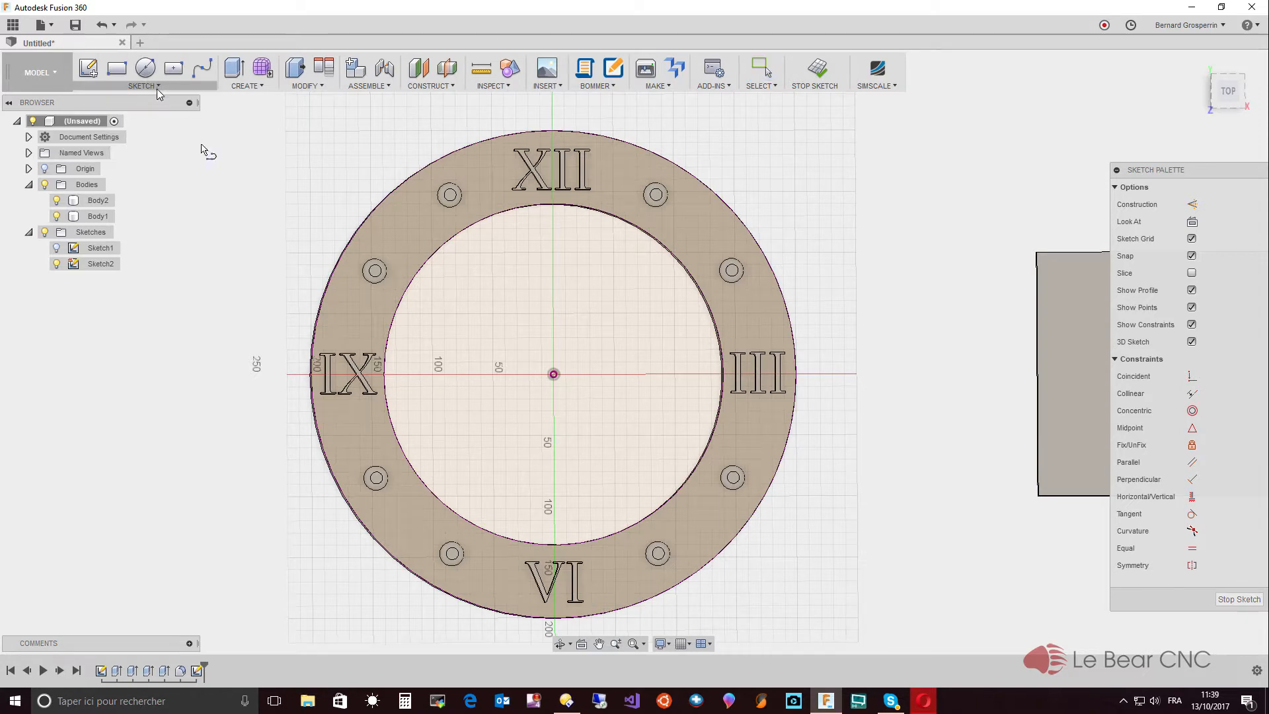
left_click(554, 374)
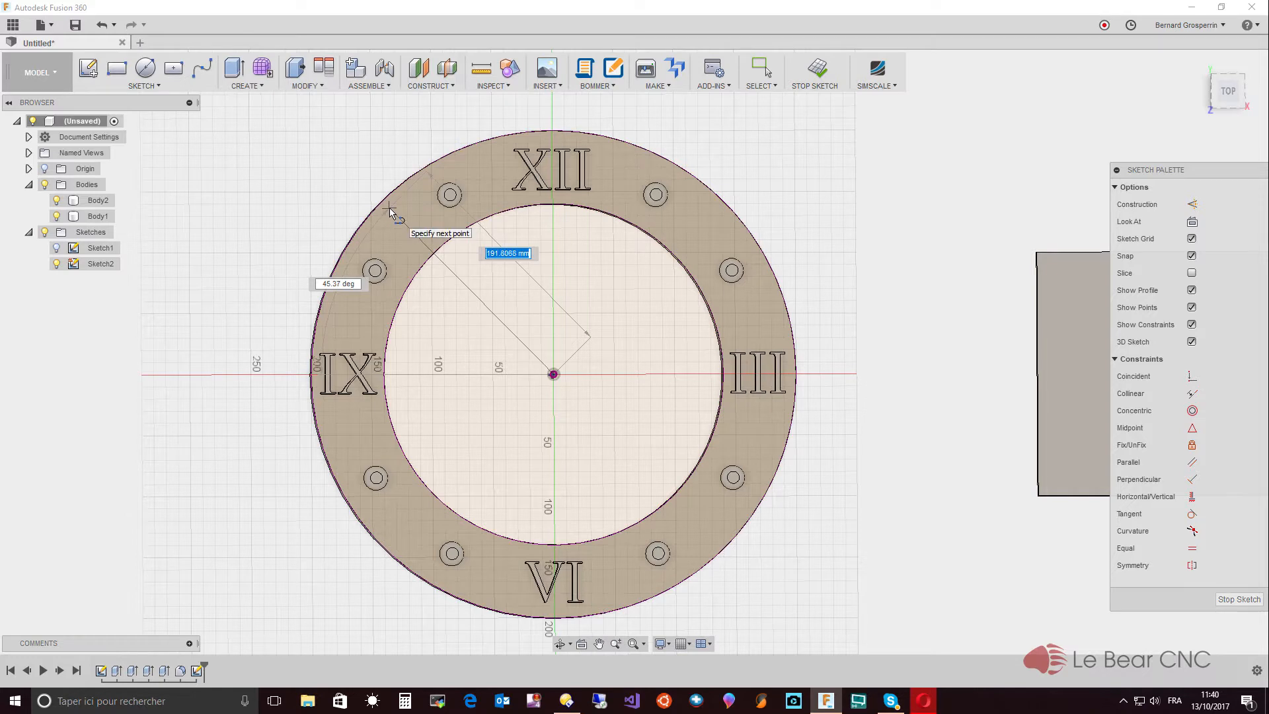
left_click(349, 161)
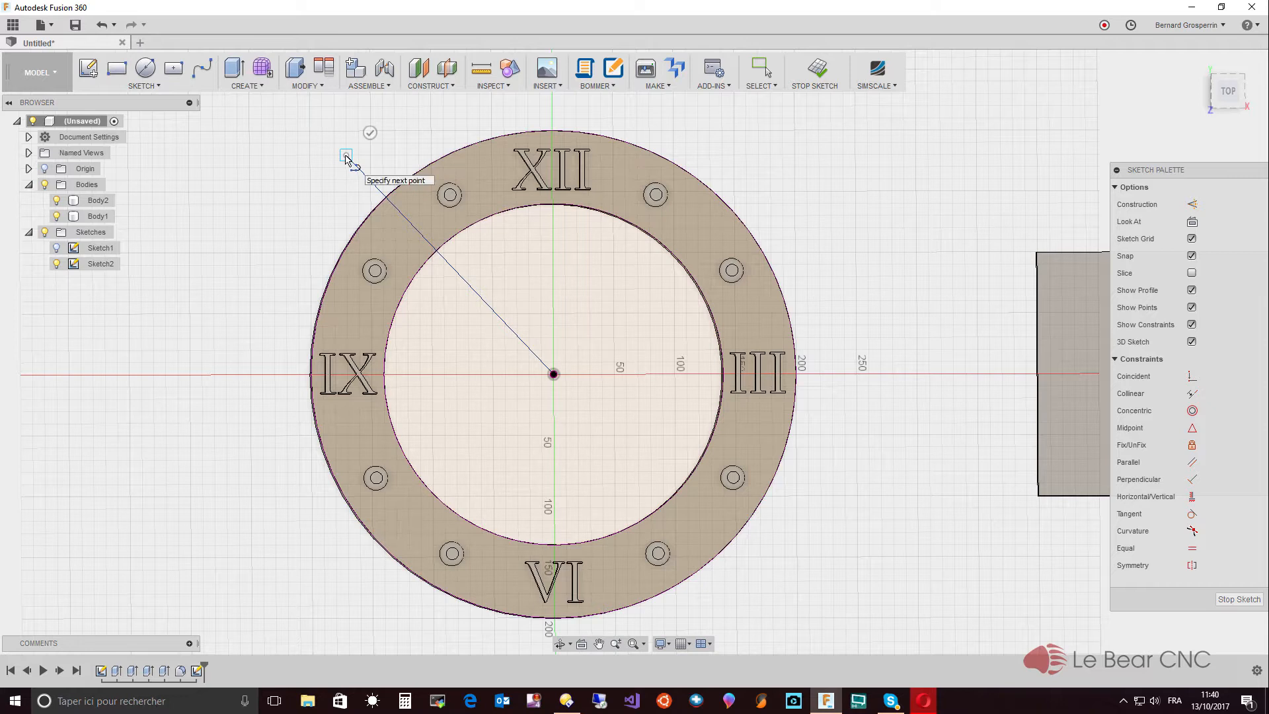
key("Escape")
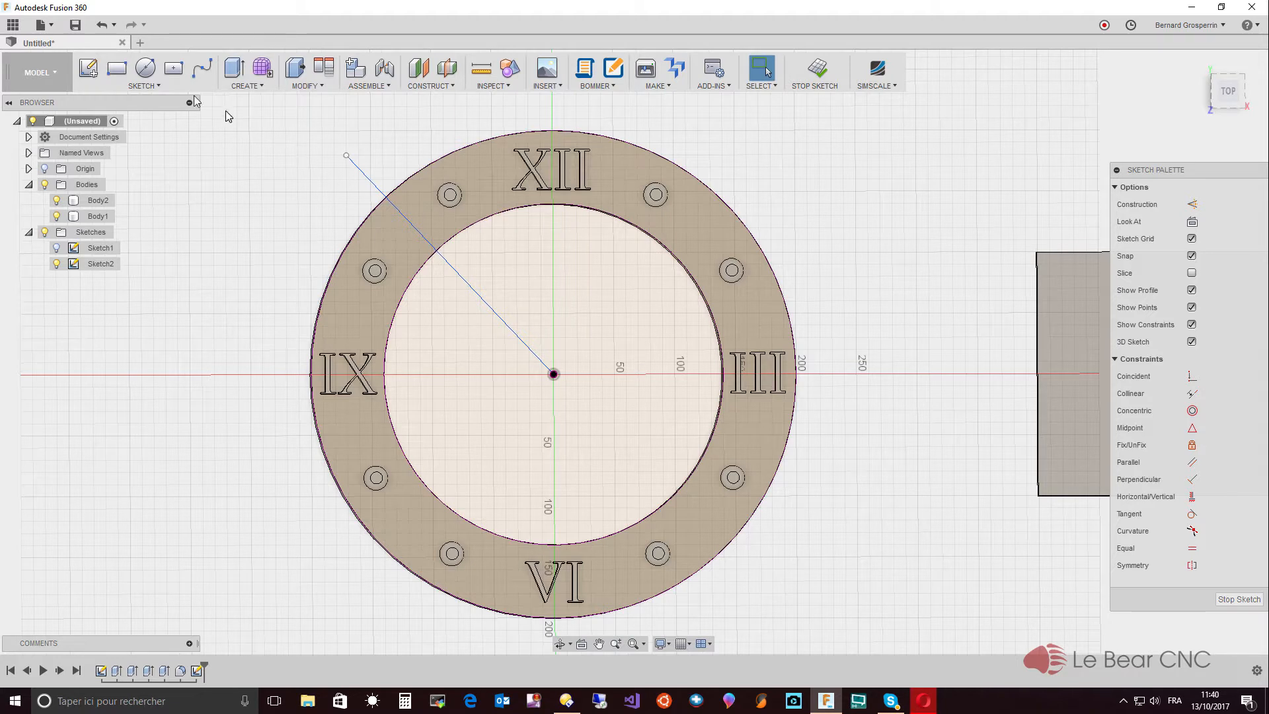
left_click(151, 86)
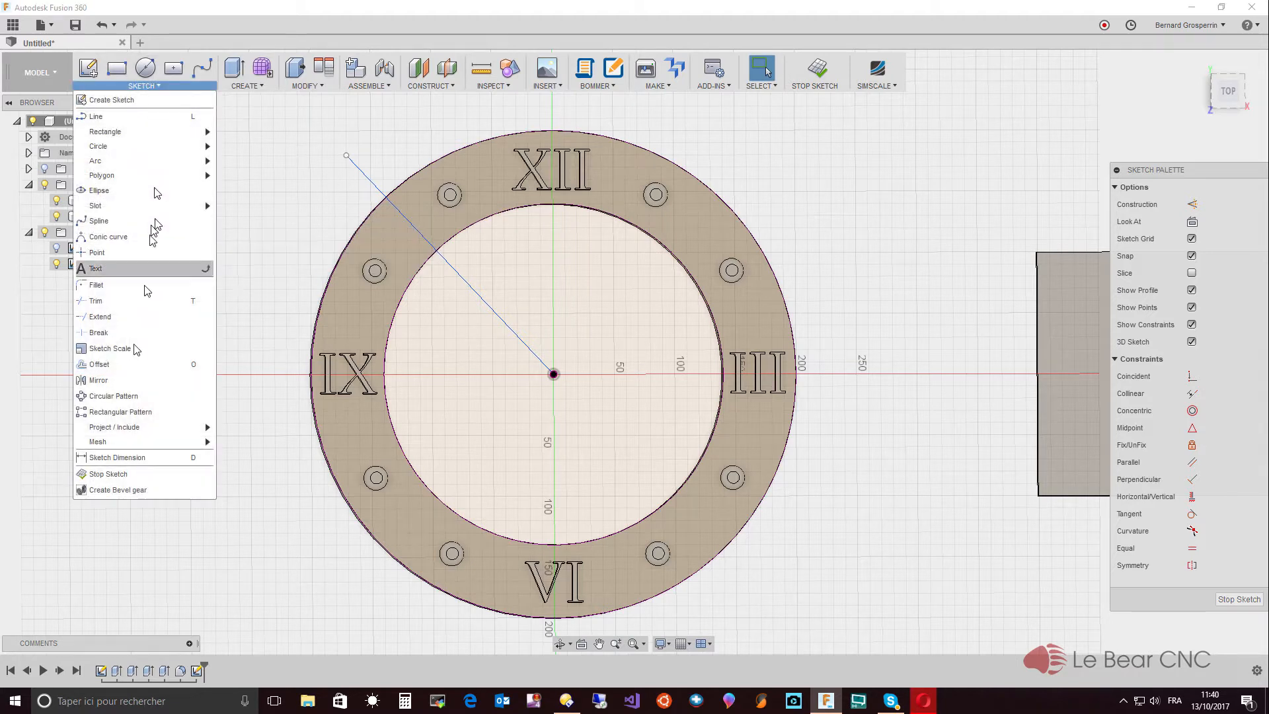
left_click(113, 397)
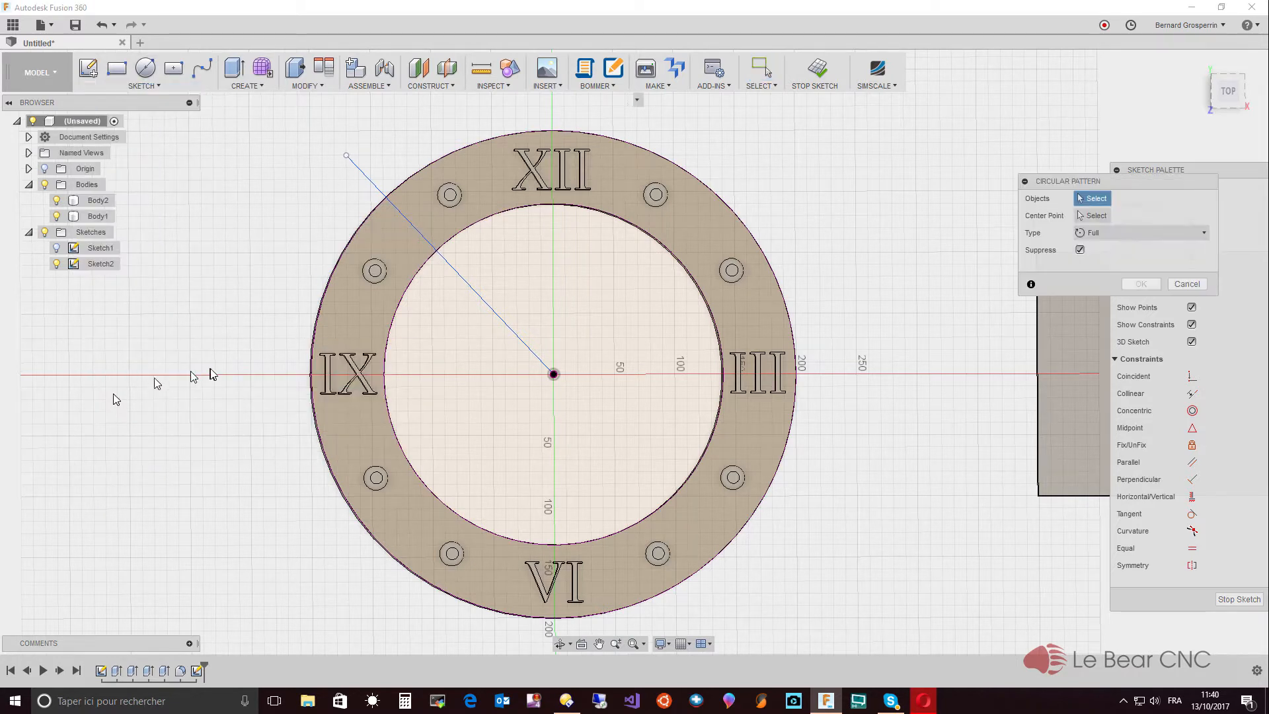
left_click(470, 289)
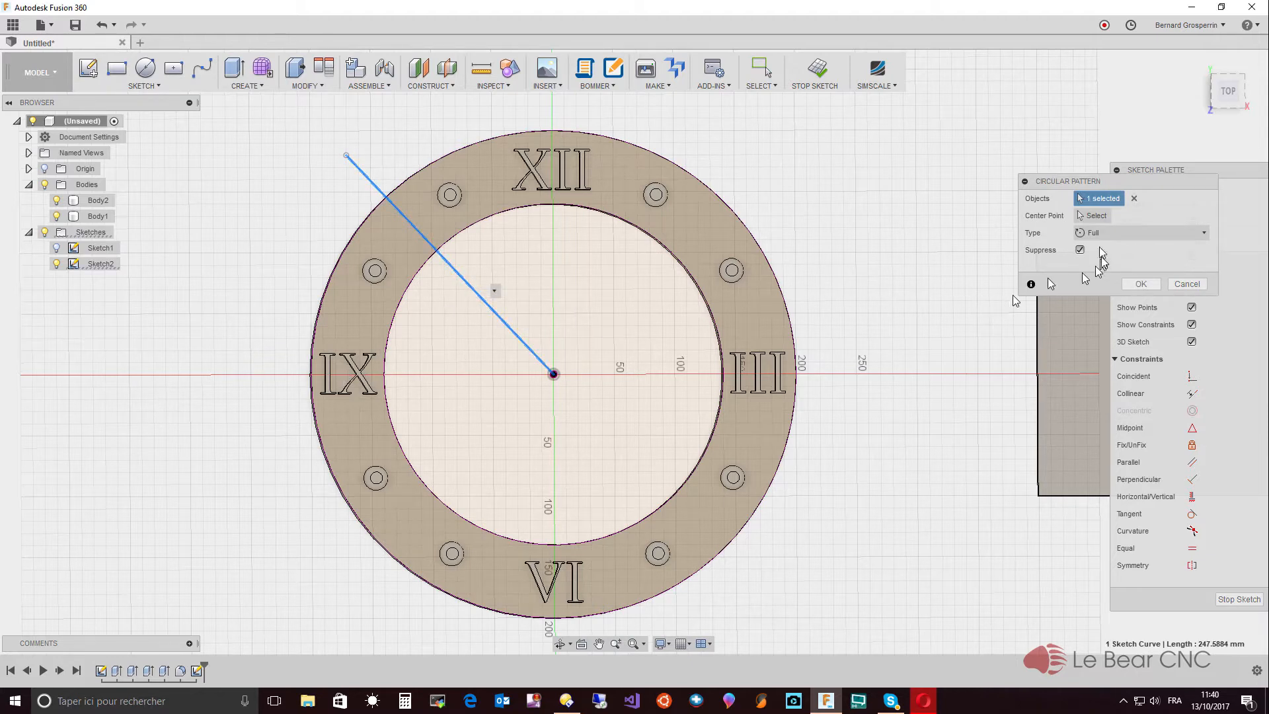
left_click(1093, 215)
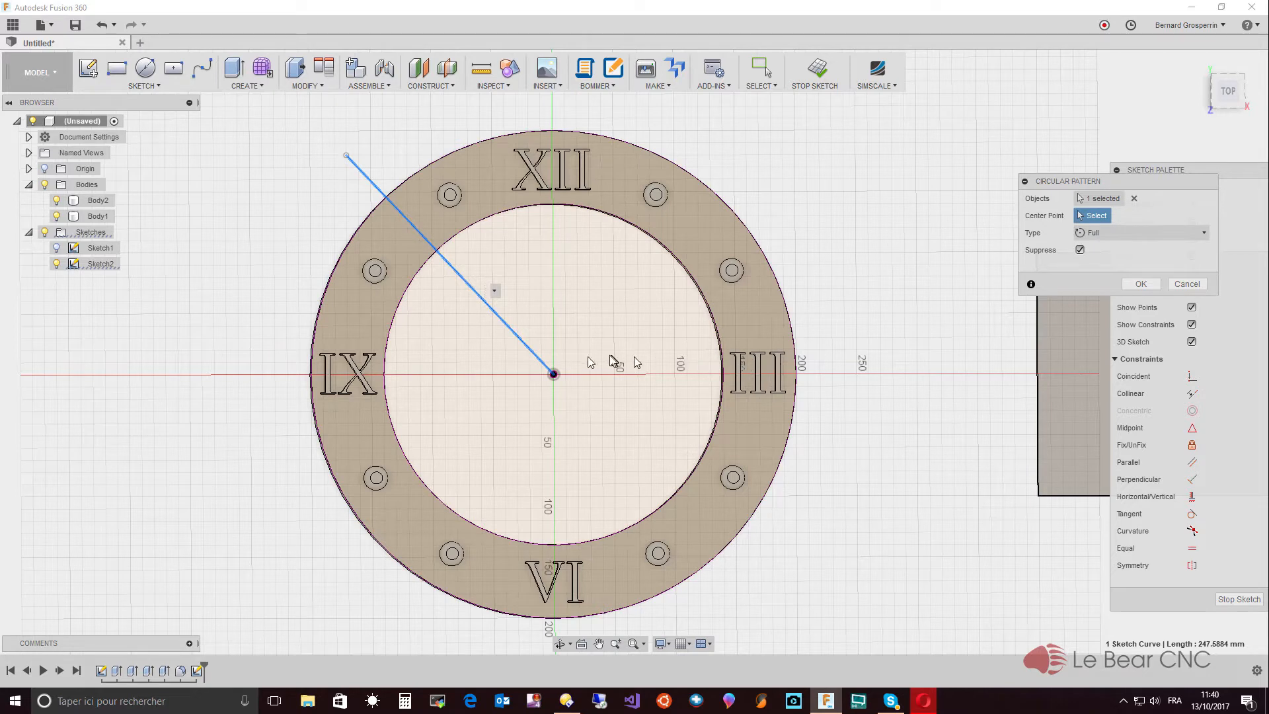
left_click(553, 374)
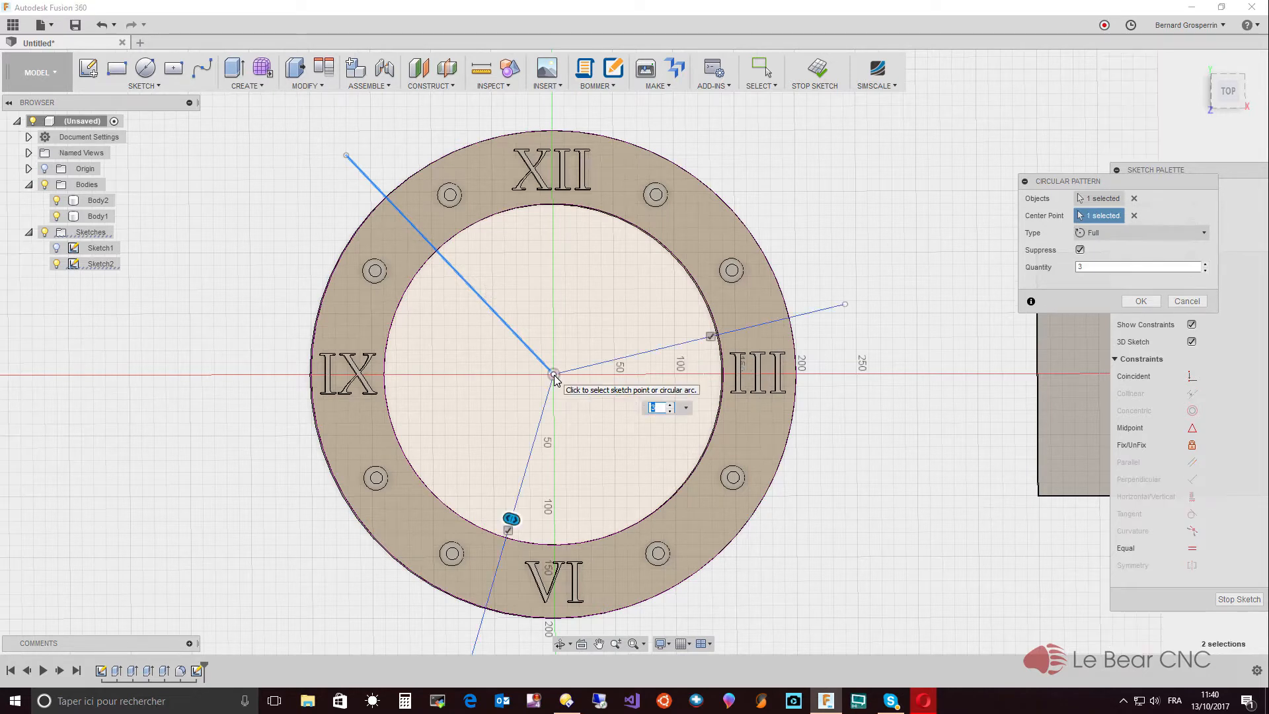
left_click(1076, 267)
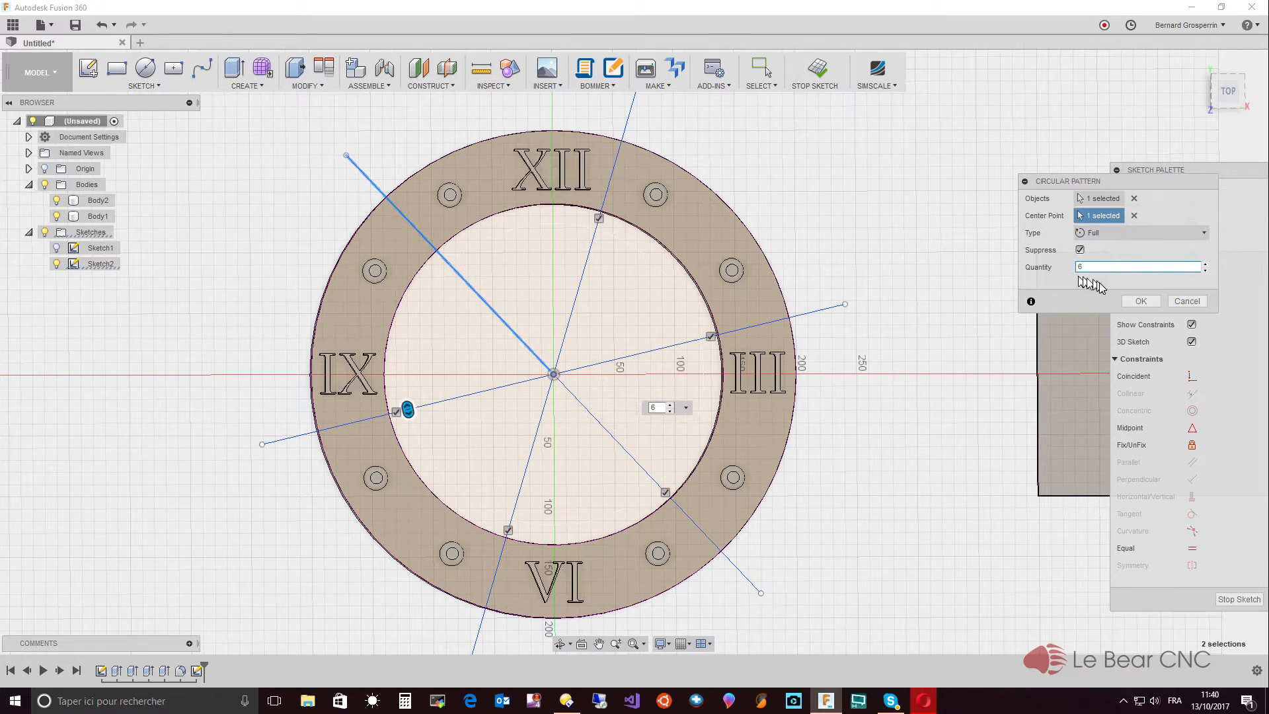
left_click(1194, 303)
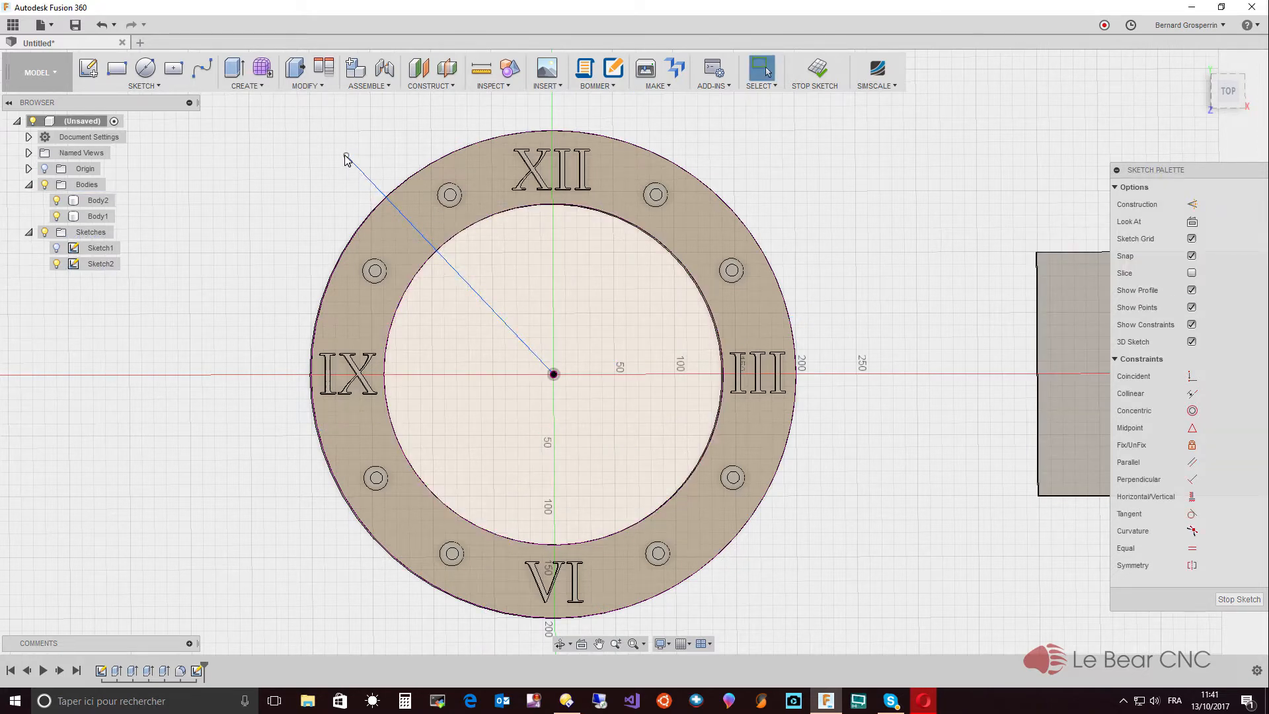
left_click_drag(346, 162, 315, 183)
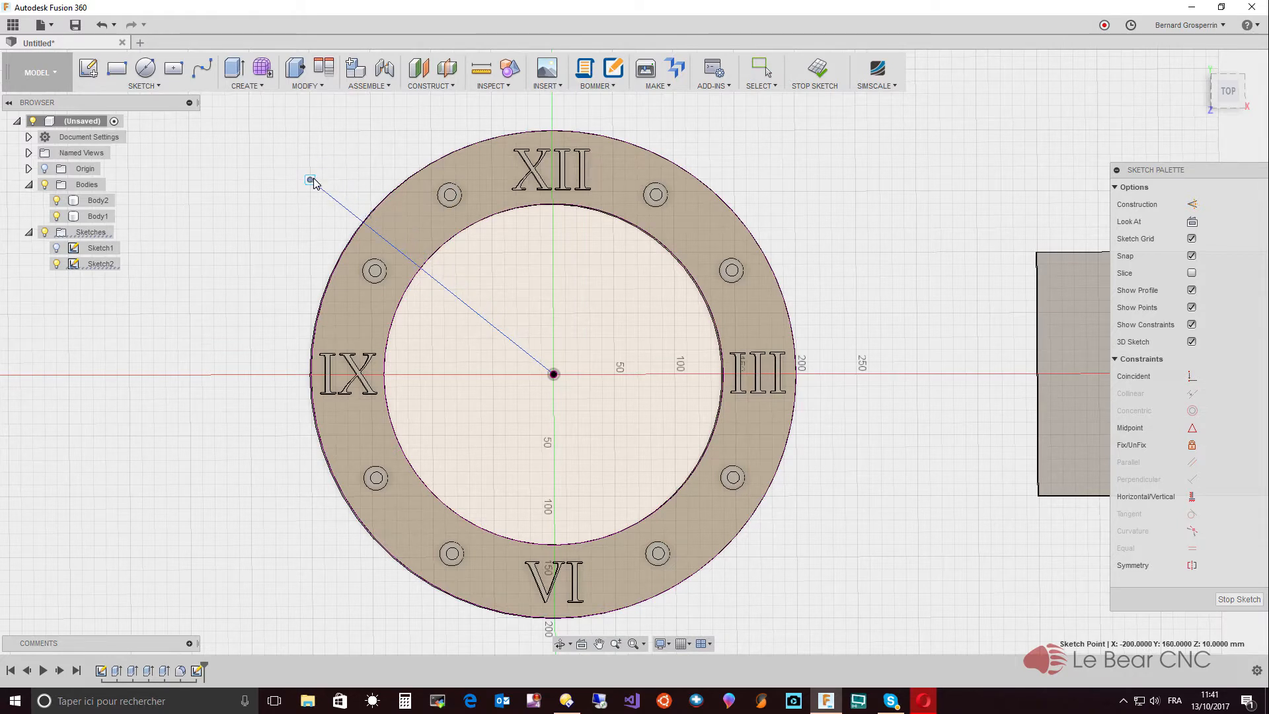
left_click(153, 86)
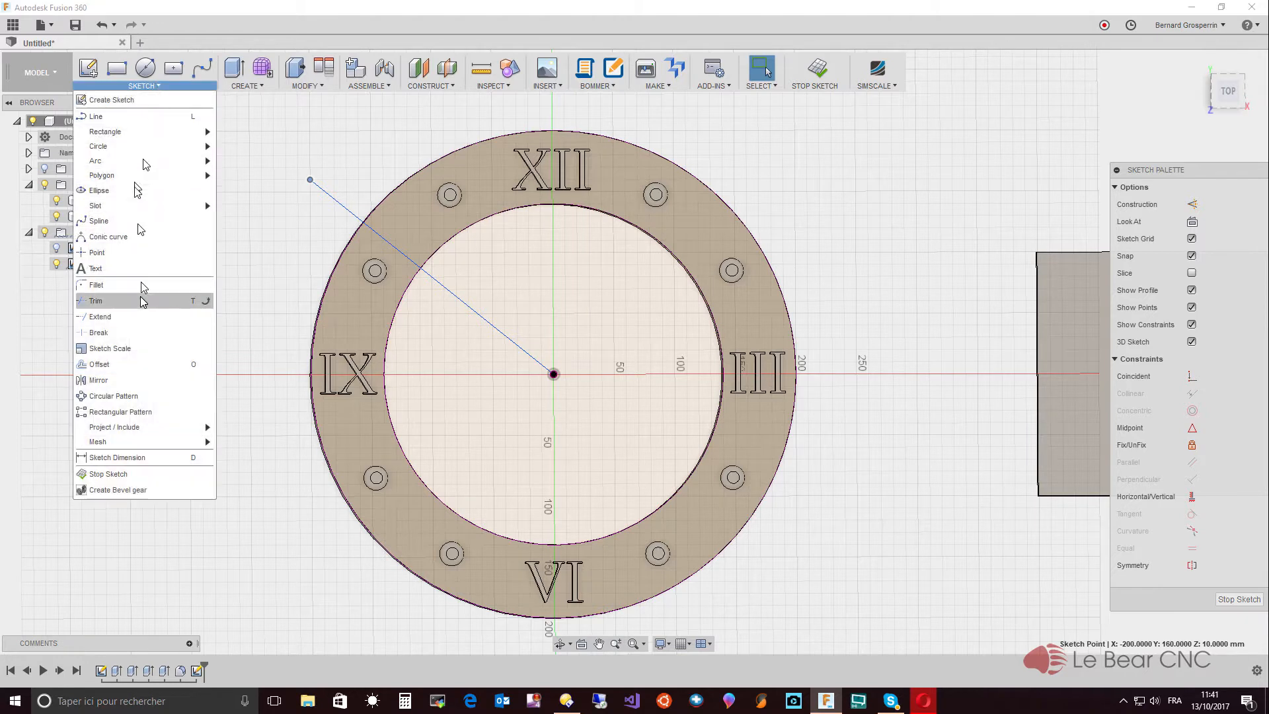
left_click(135, 395)
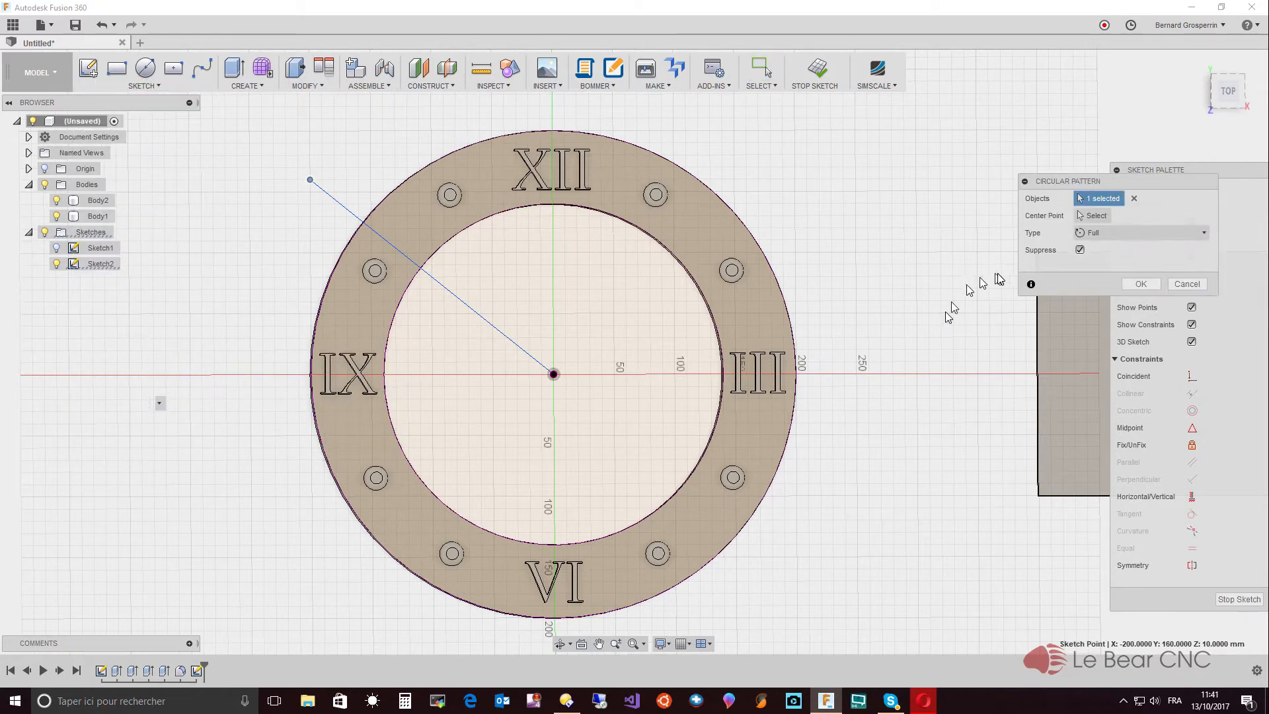
left_click(487, 324)
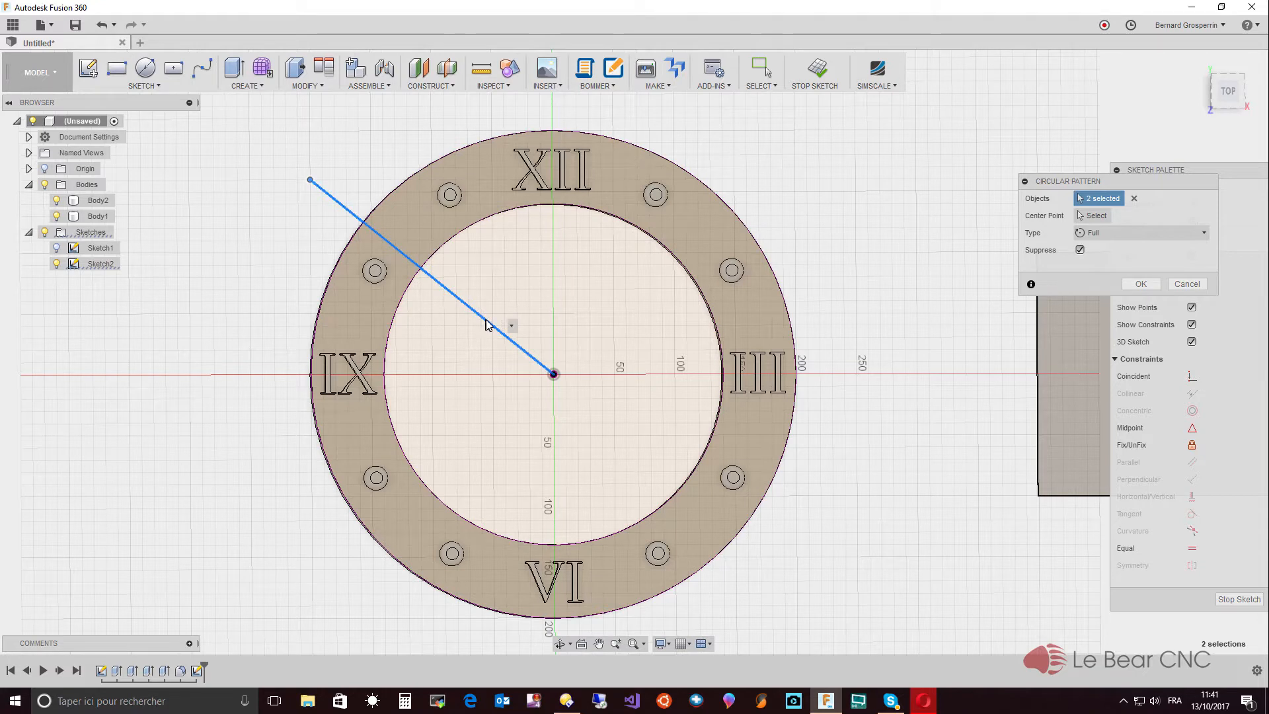
left_click(1089, 216)
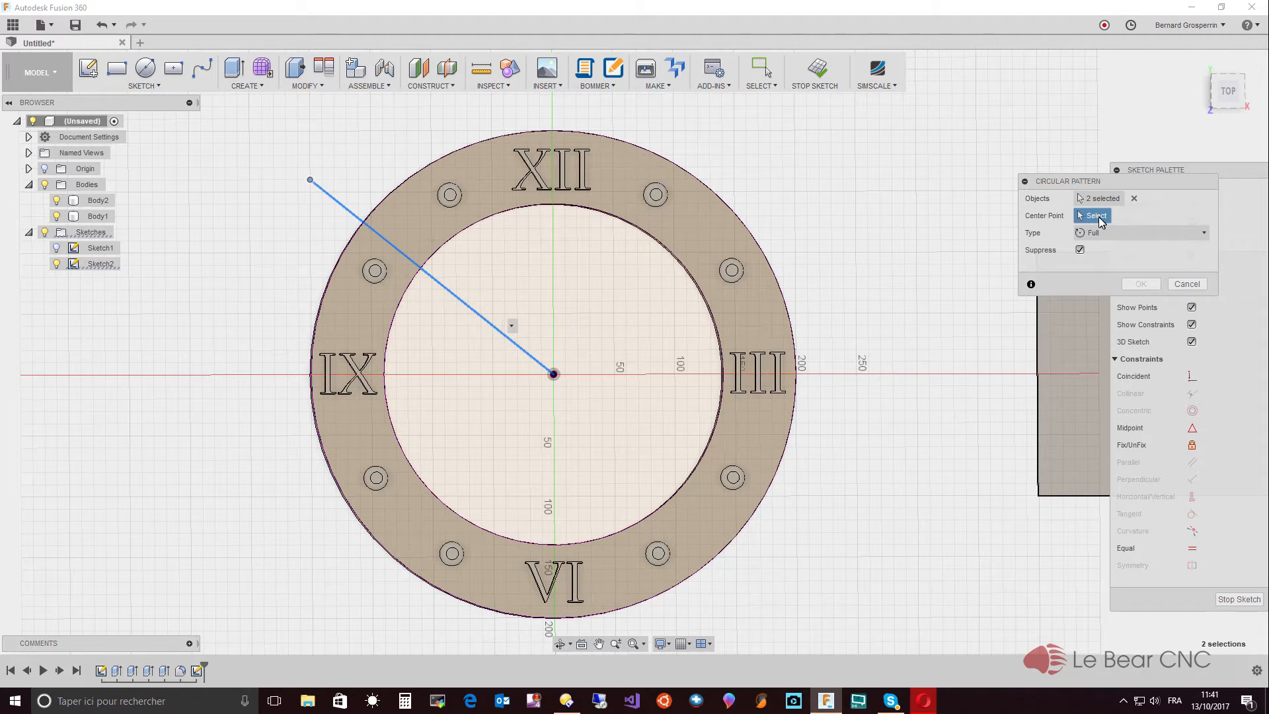
left_click(555, 378)
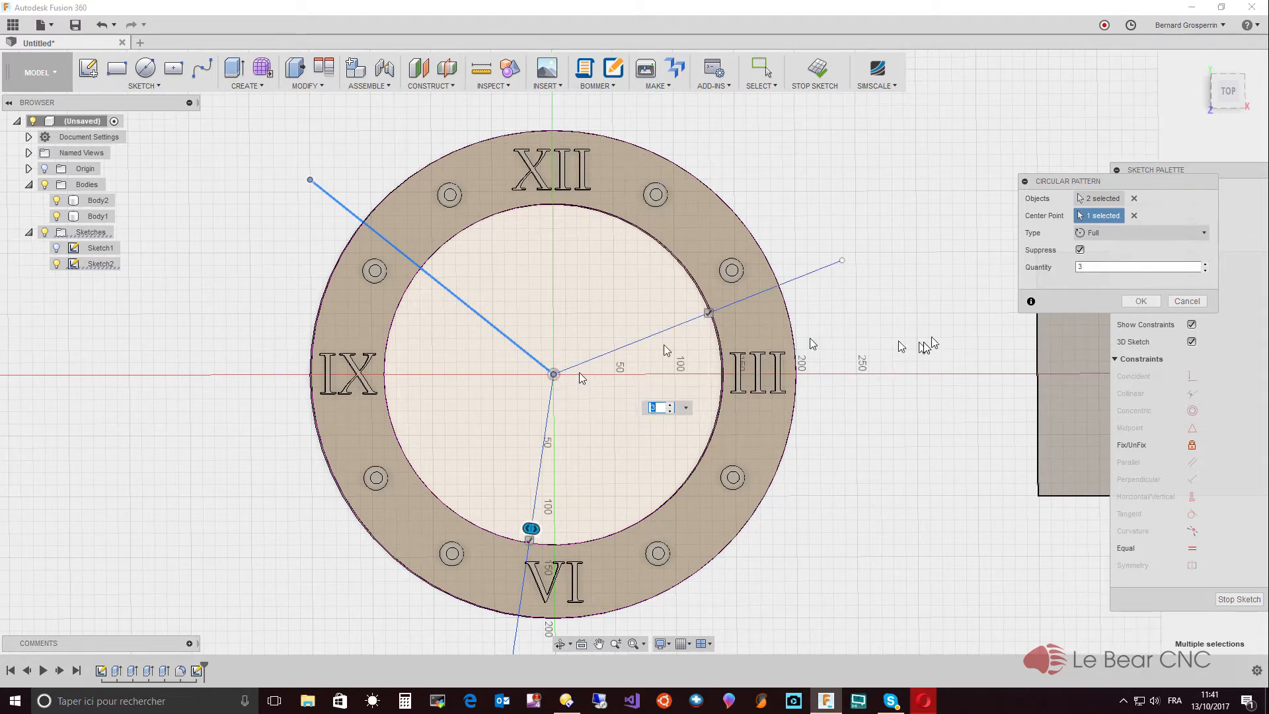
left_click_drag(1096, 266, 1063, 274)
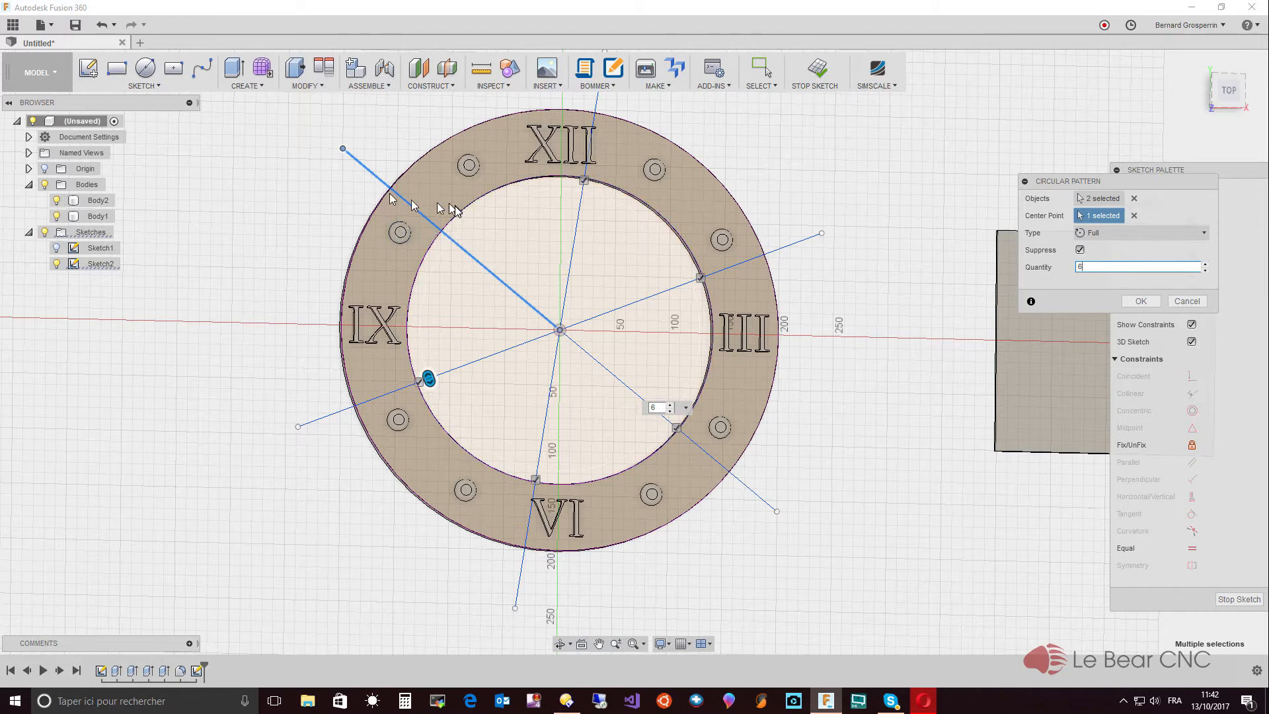
left_click(1185, 301)
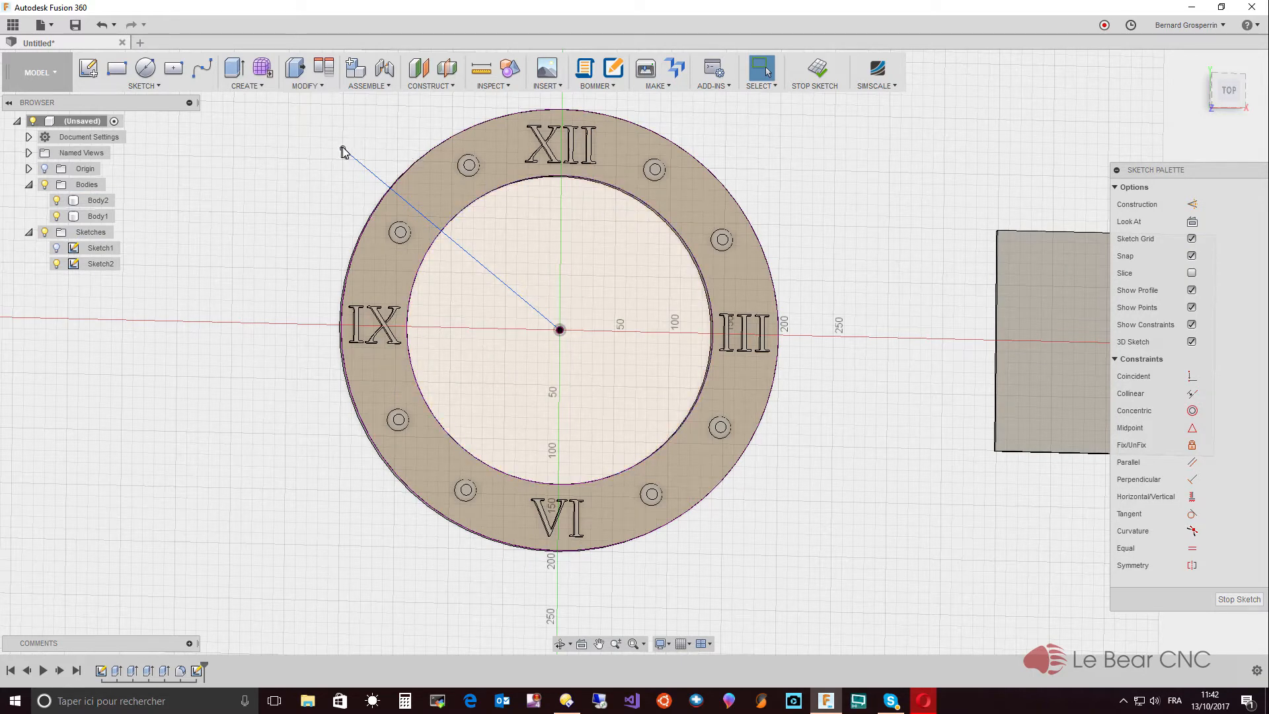
Step: Move the radial line's outer end to X -150, Y 190 mm and circular-pattern the line around the ring's centre with quantity 6
left_click_drag(344, 150, 394, 123)
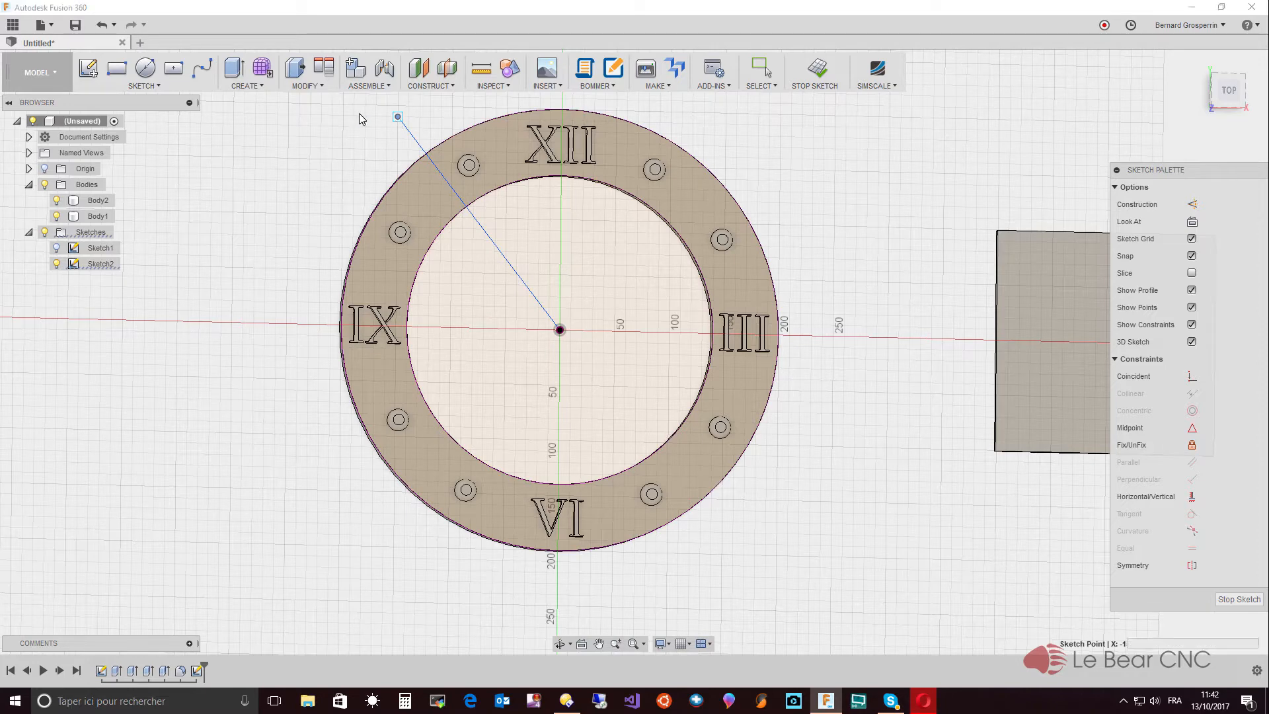
left_click(154, 86)
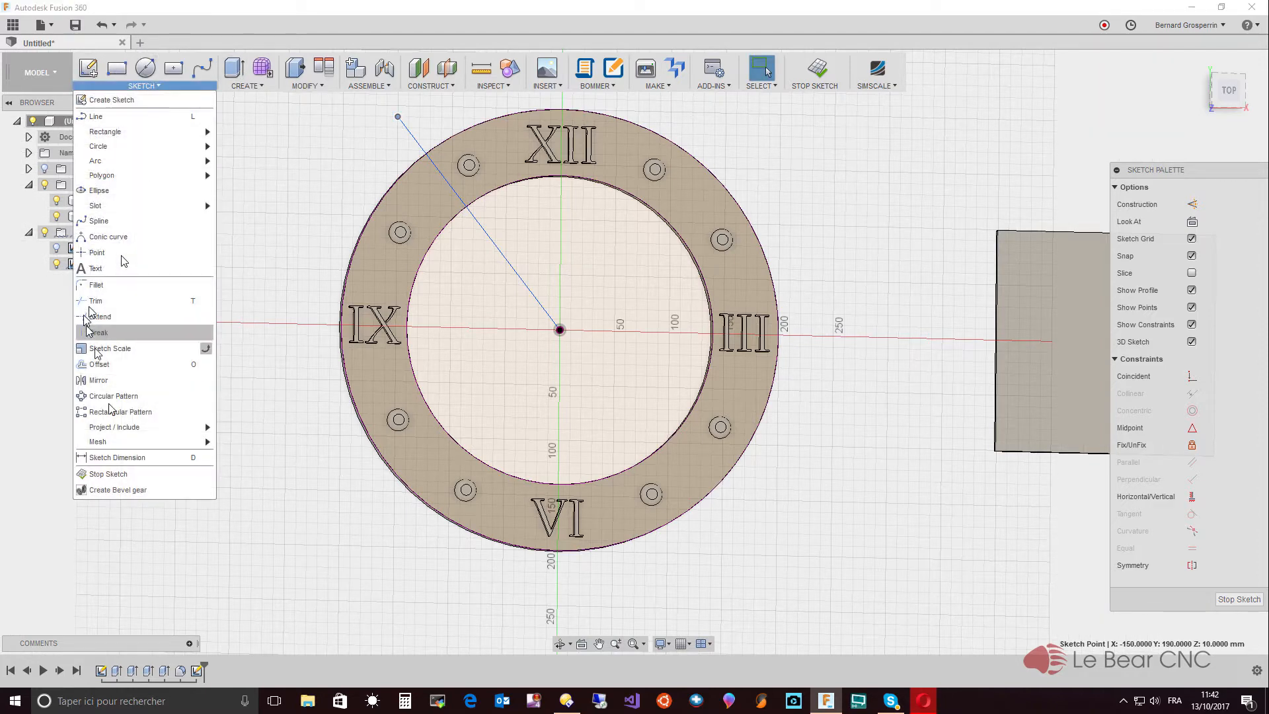
left_click(112, 396)
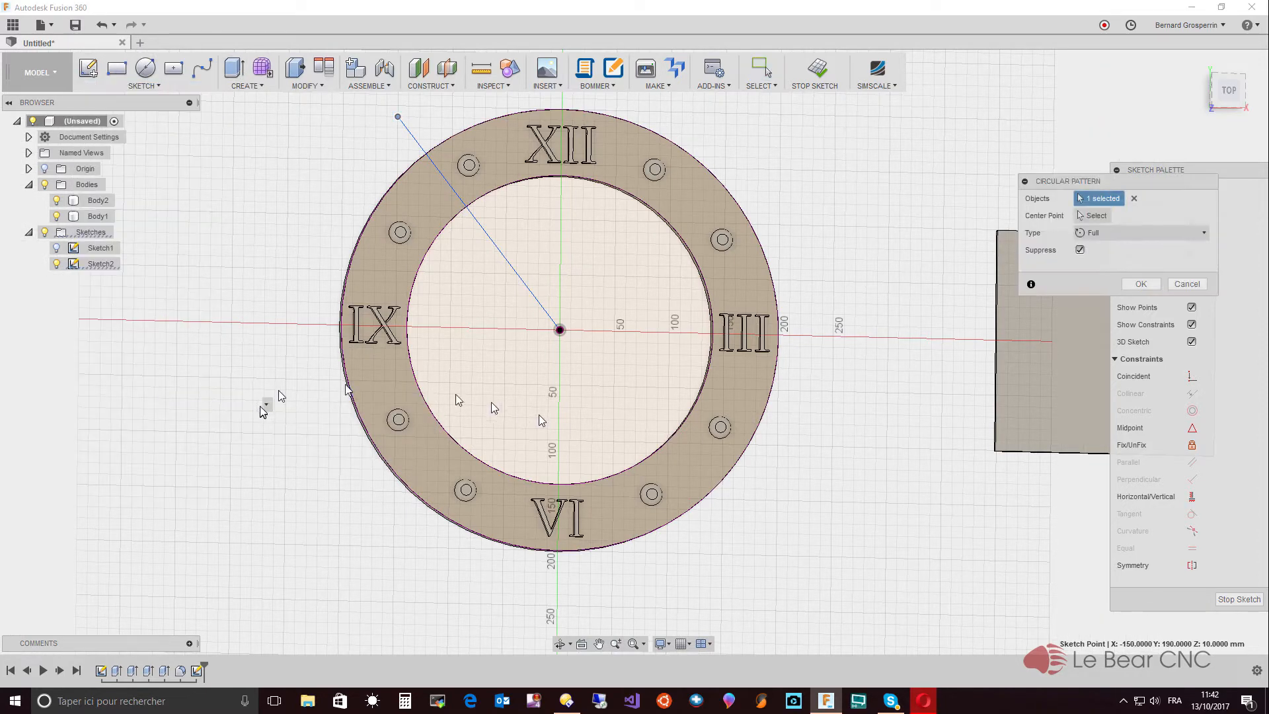
left_click(500, 246)
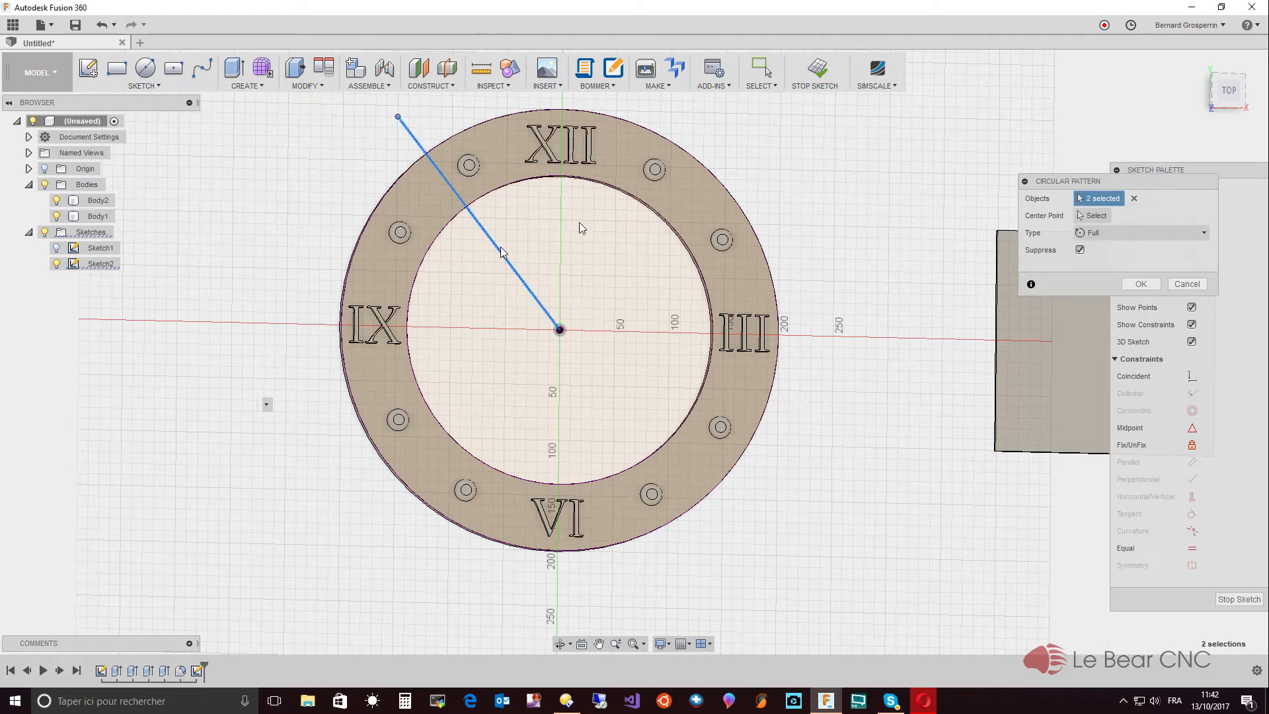
left_click(1096, 216)
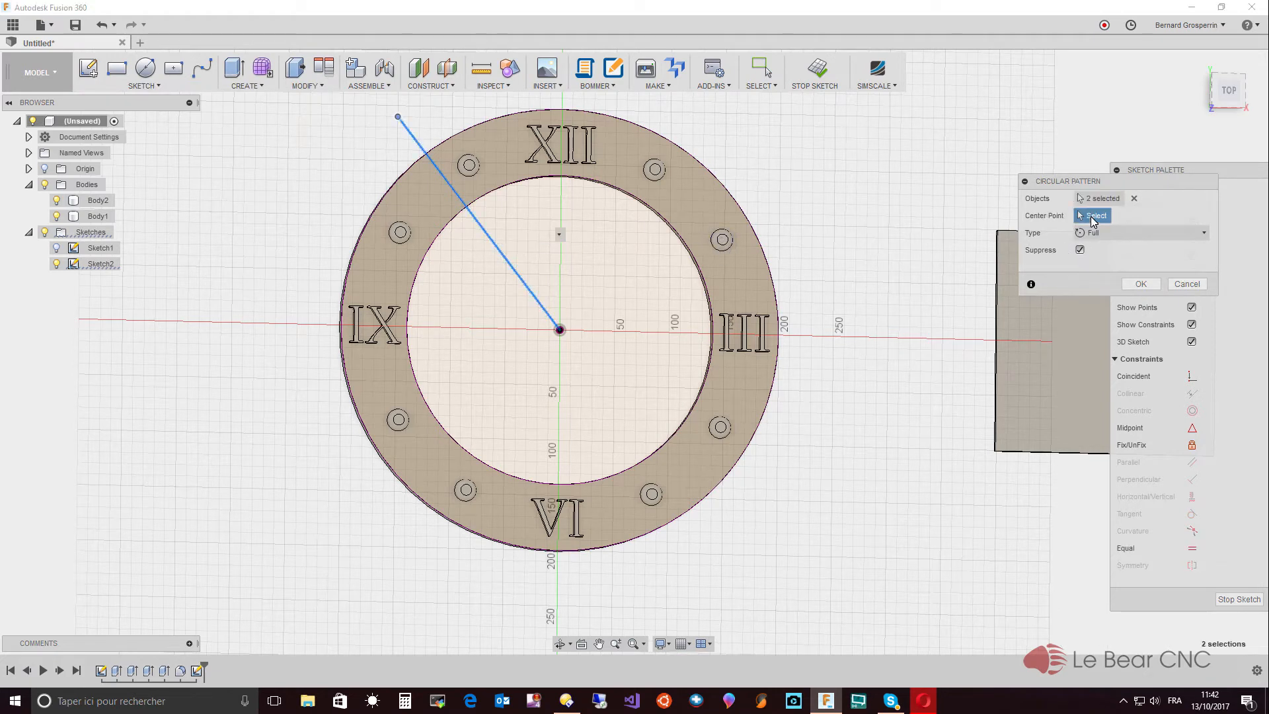
left_click(1135, 197)
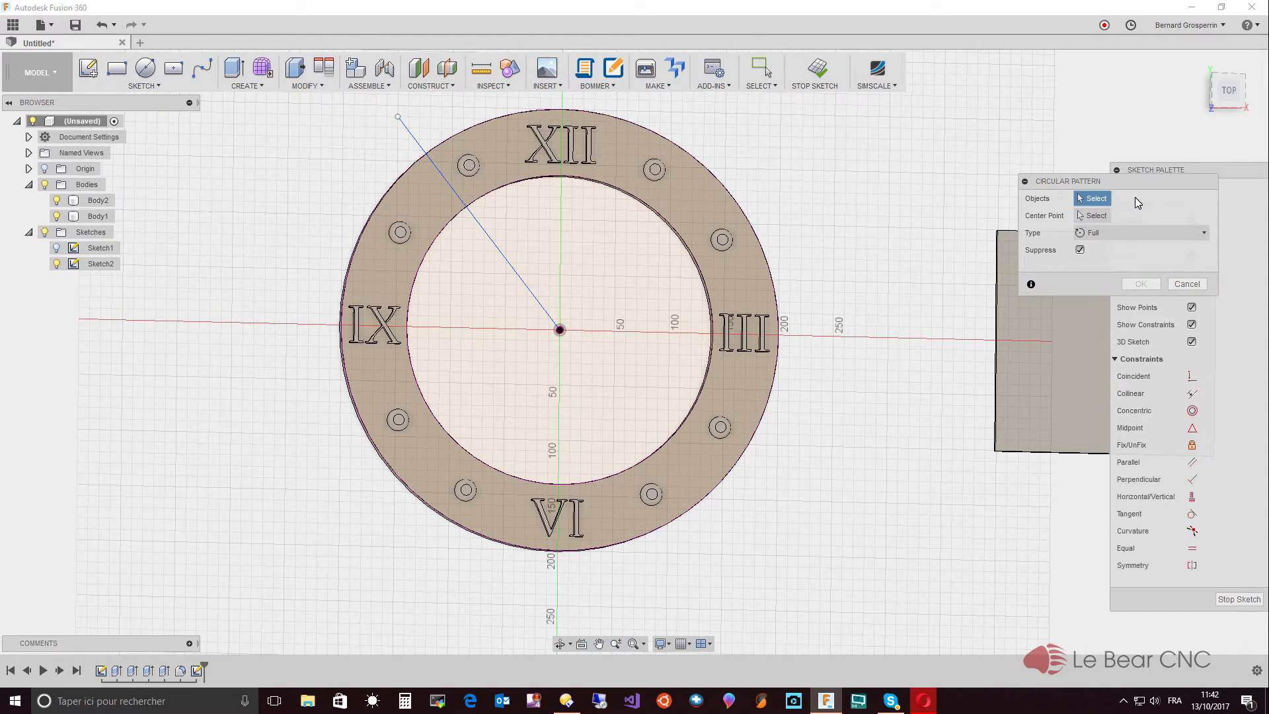
left_click(507, 263)
left_click(1093, 220)
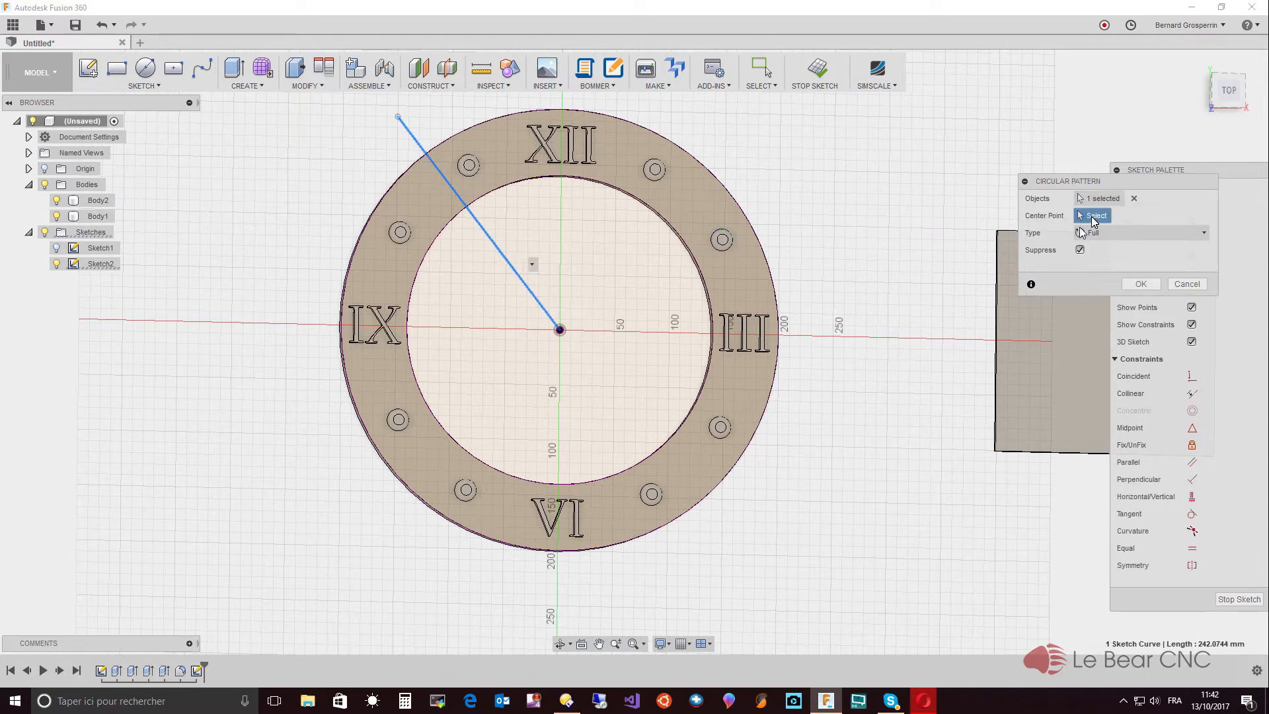
left_click(560, 329)
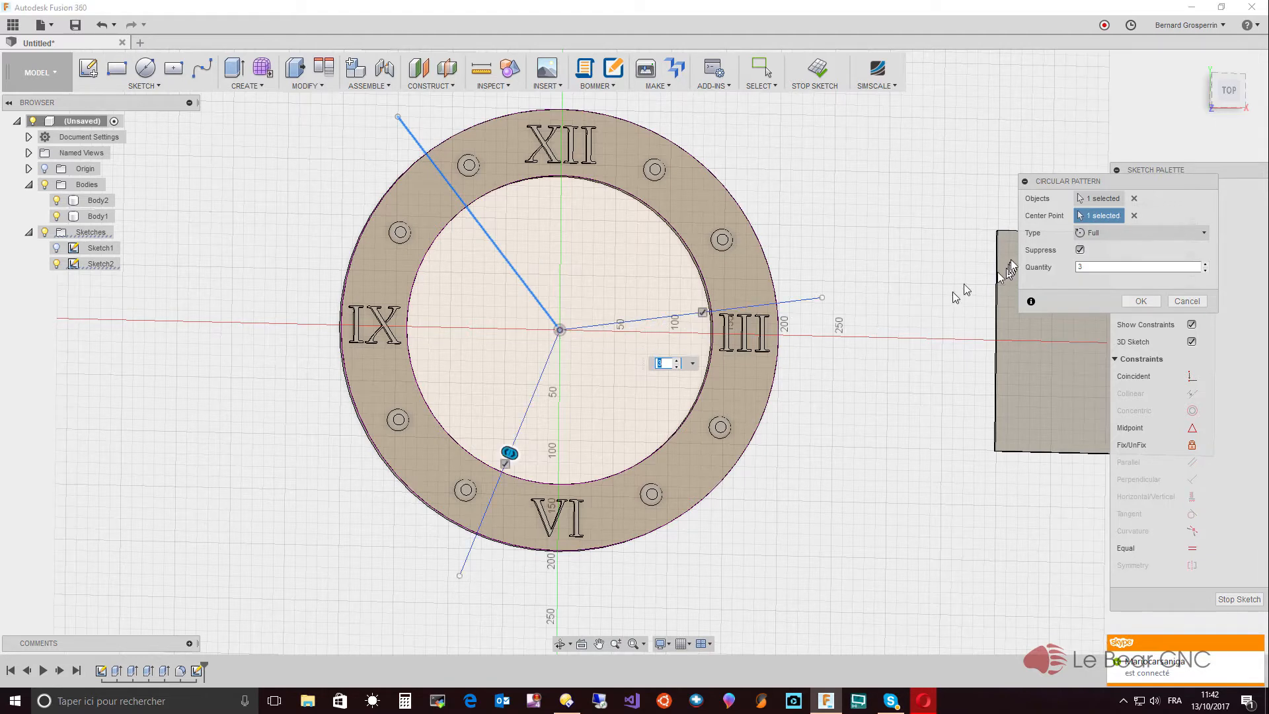
left_click(1110, 266)
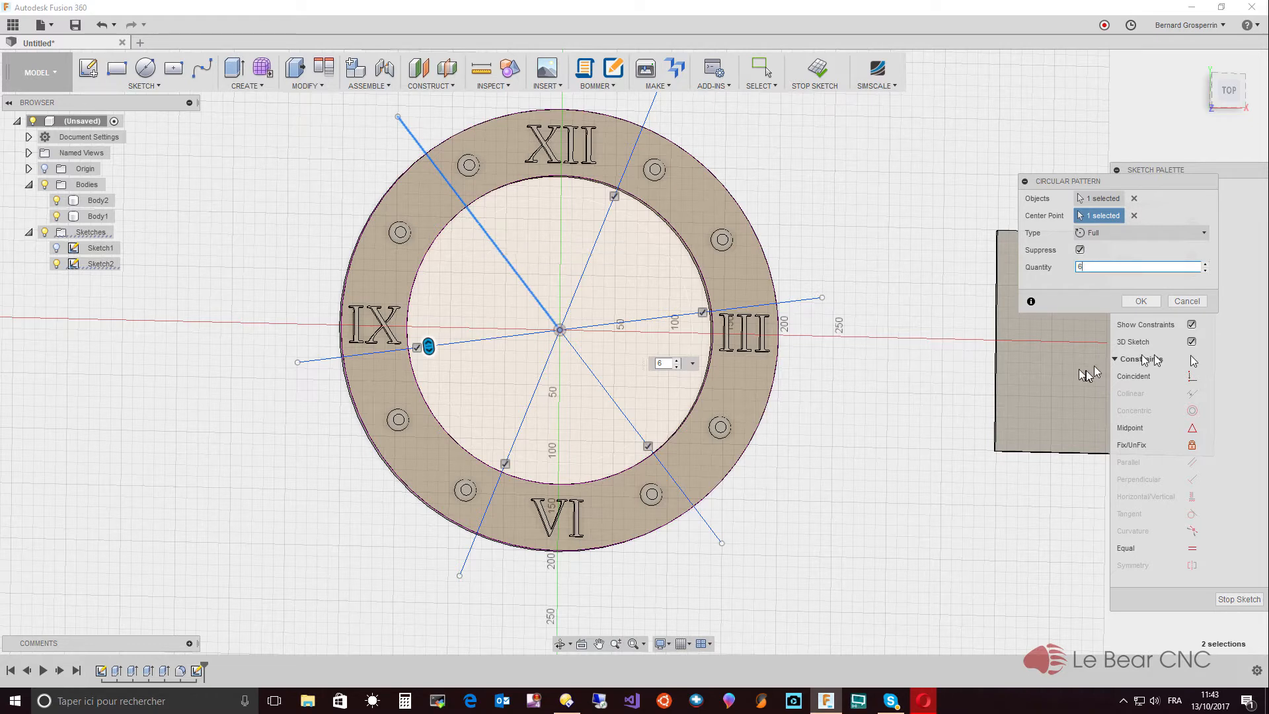
left_click(1141, 301)
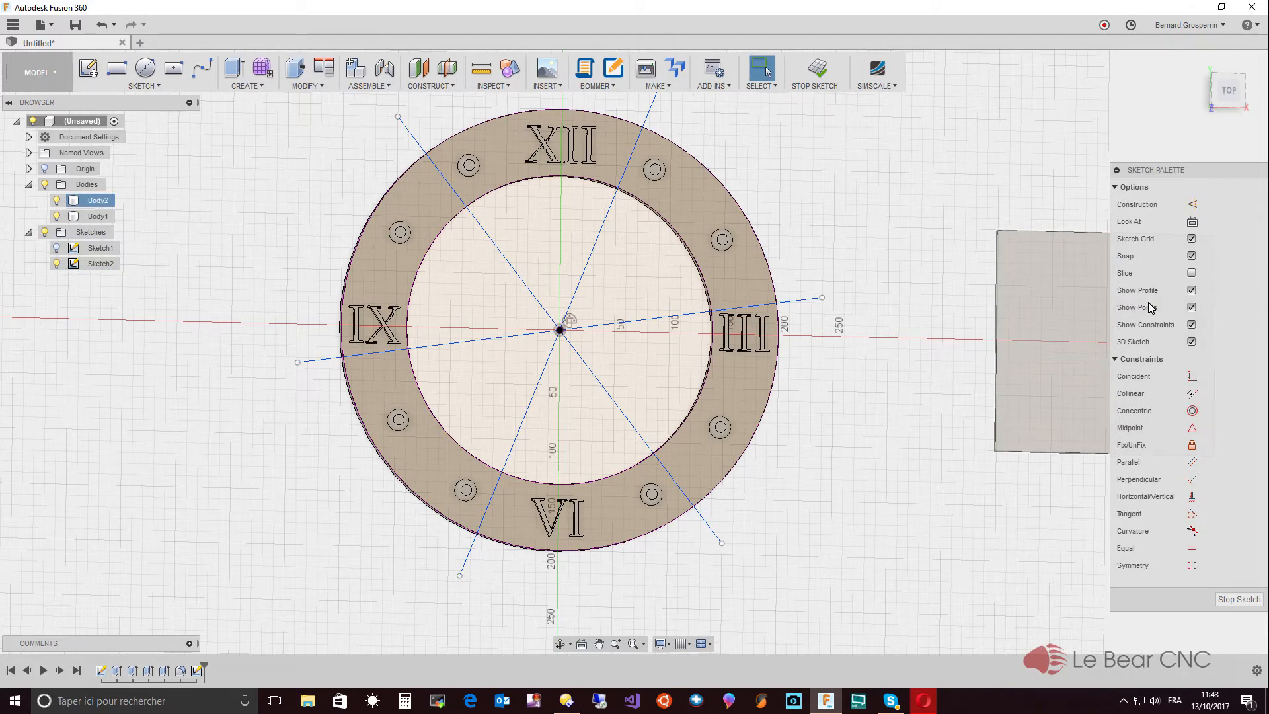
Step: Hide Body2 and Body1 so only the sketch with its radial lines and projected circles remains shown
scroll(473, 298, "up", 3)
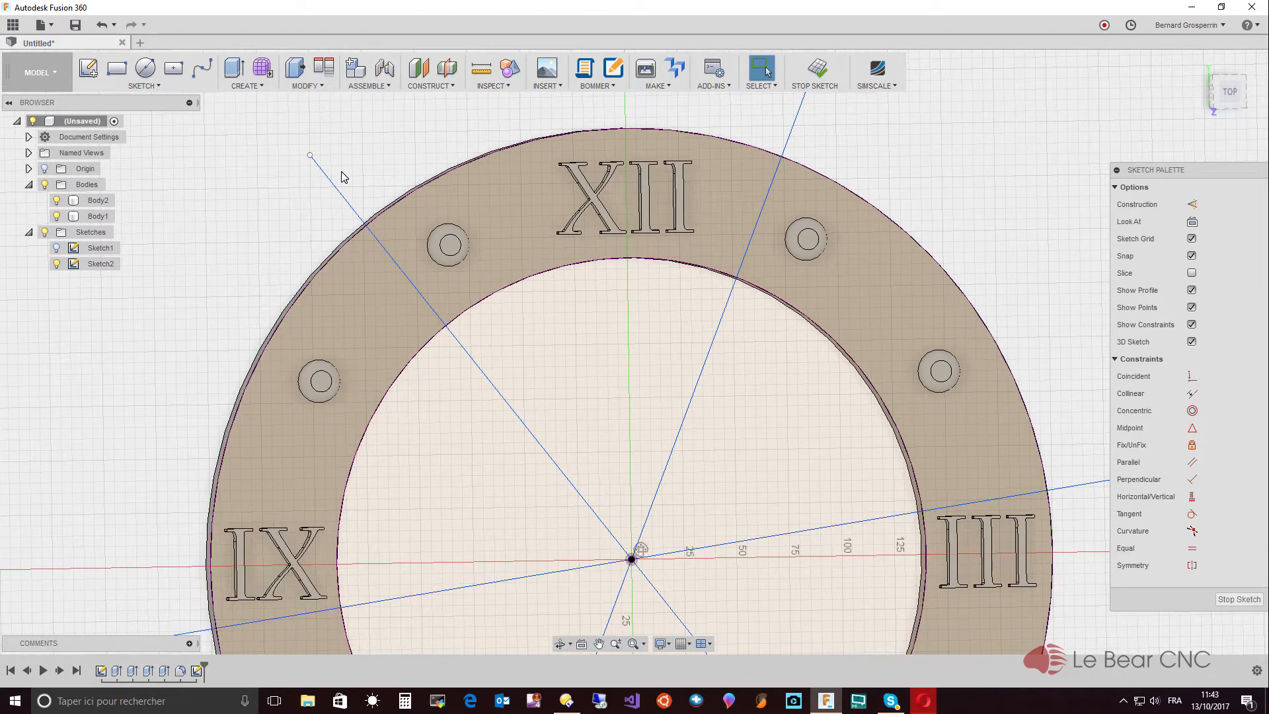
left_click(64, 220)
left_click(56, 216)
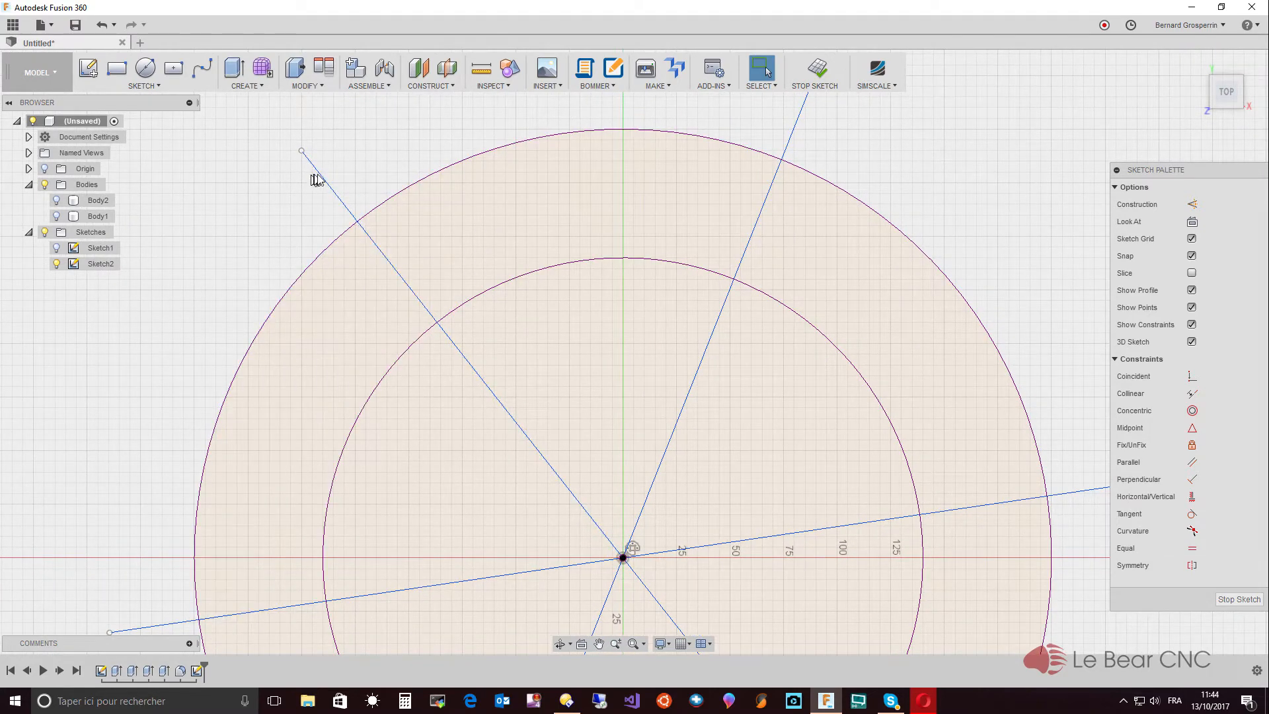
Step: Sketch a 3-Point Arc between two points on the original radial line inside the ring band, bulging towards the IX side
left_click(156, 85)
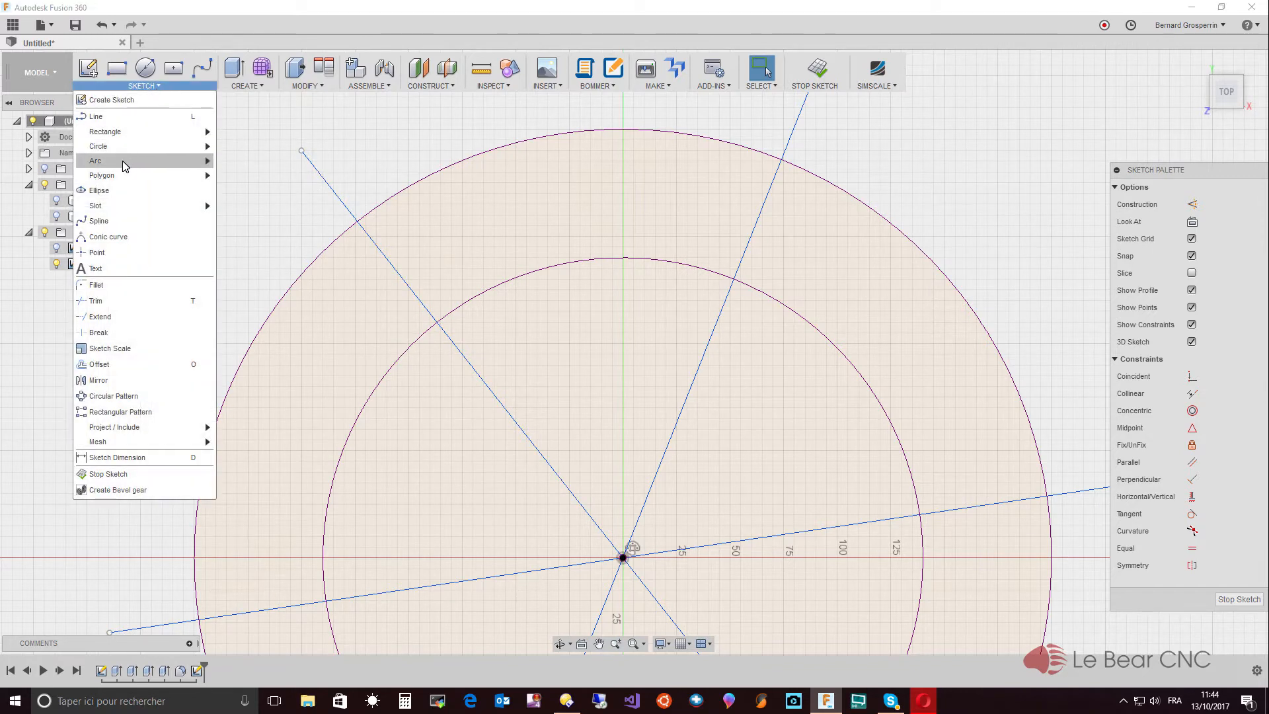
mouse_move(125, 166)
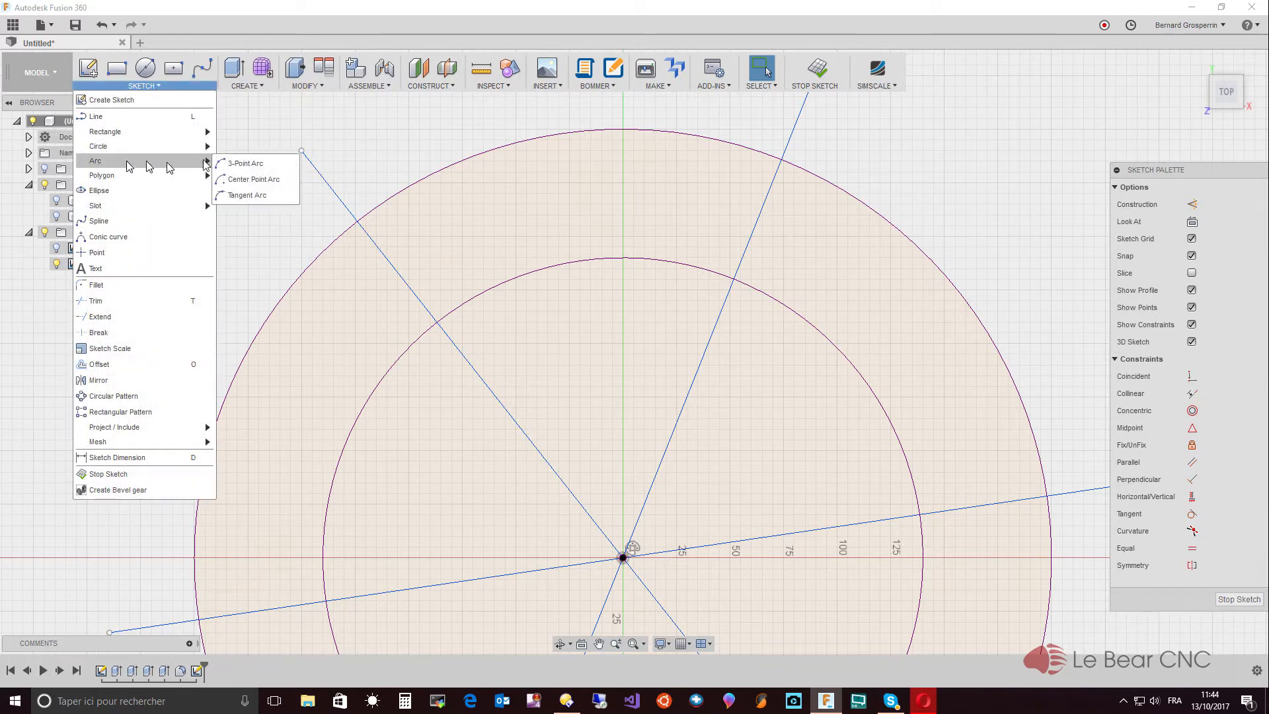
left_click(256, 165)
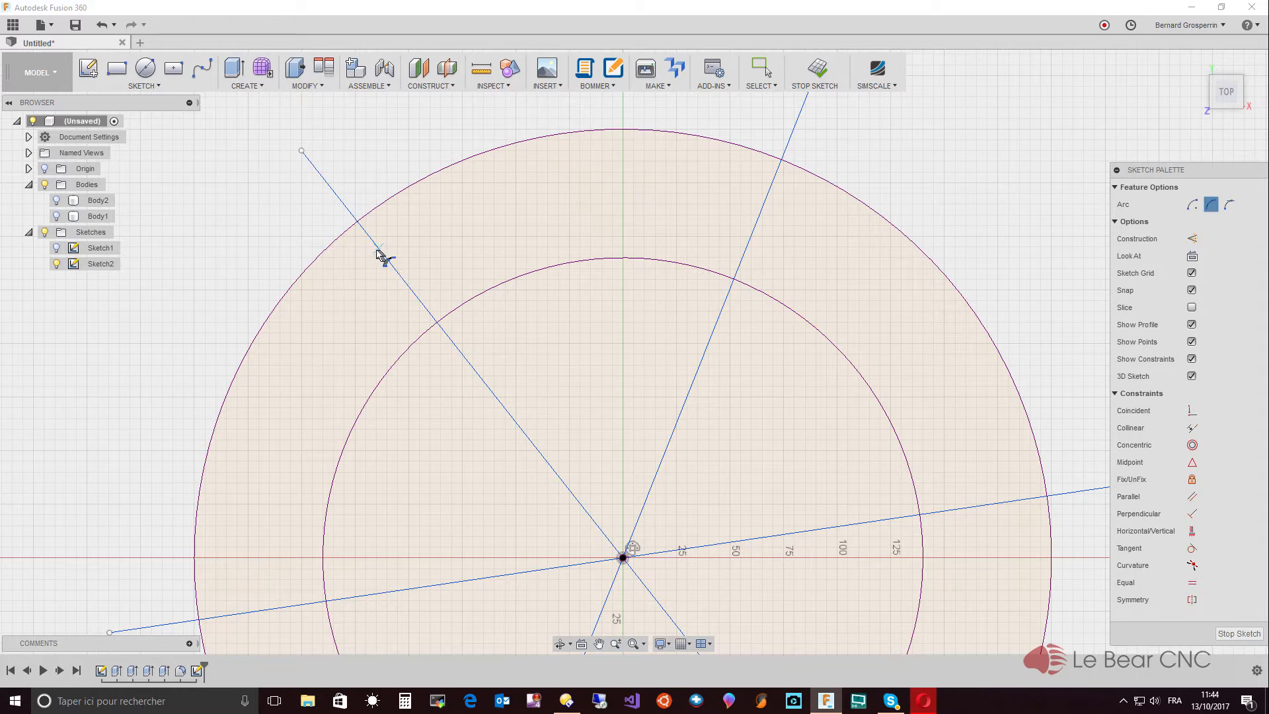
left_click(379, 251)
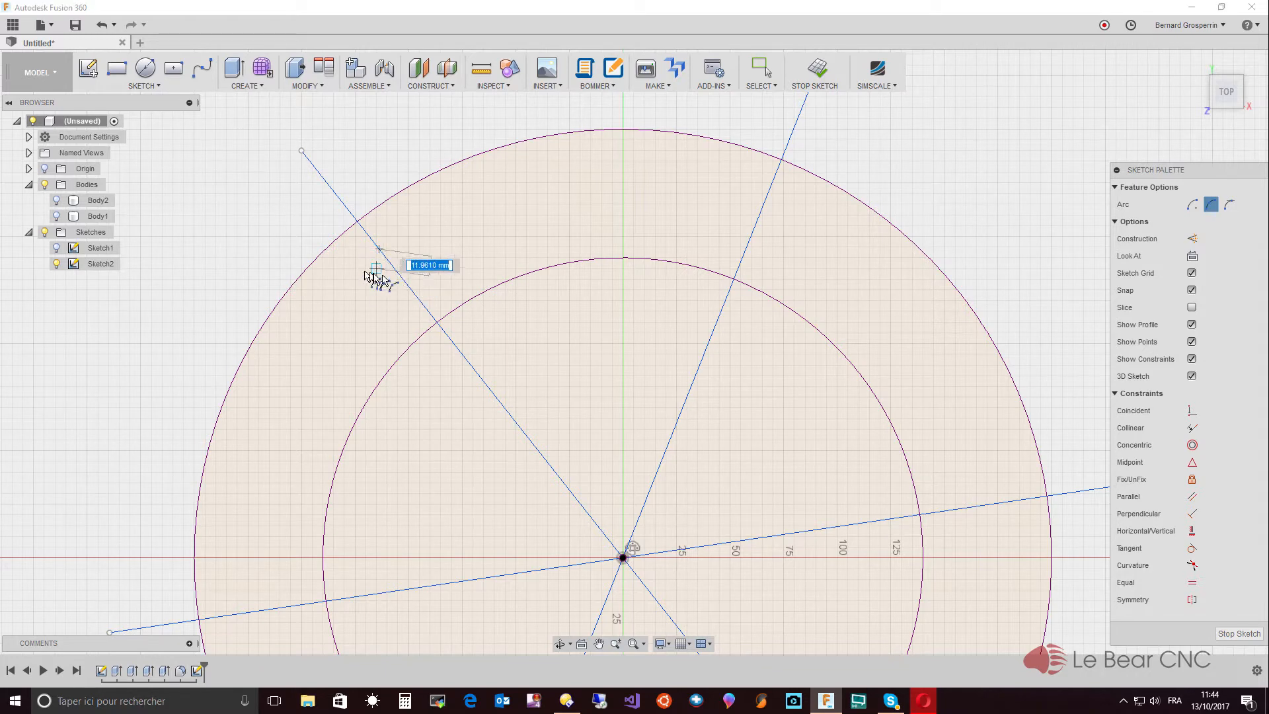
left_click(411, 293)
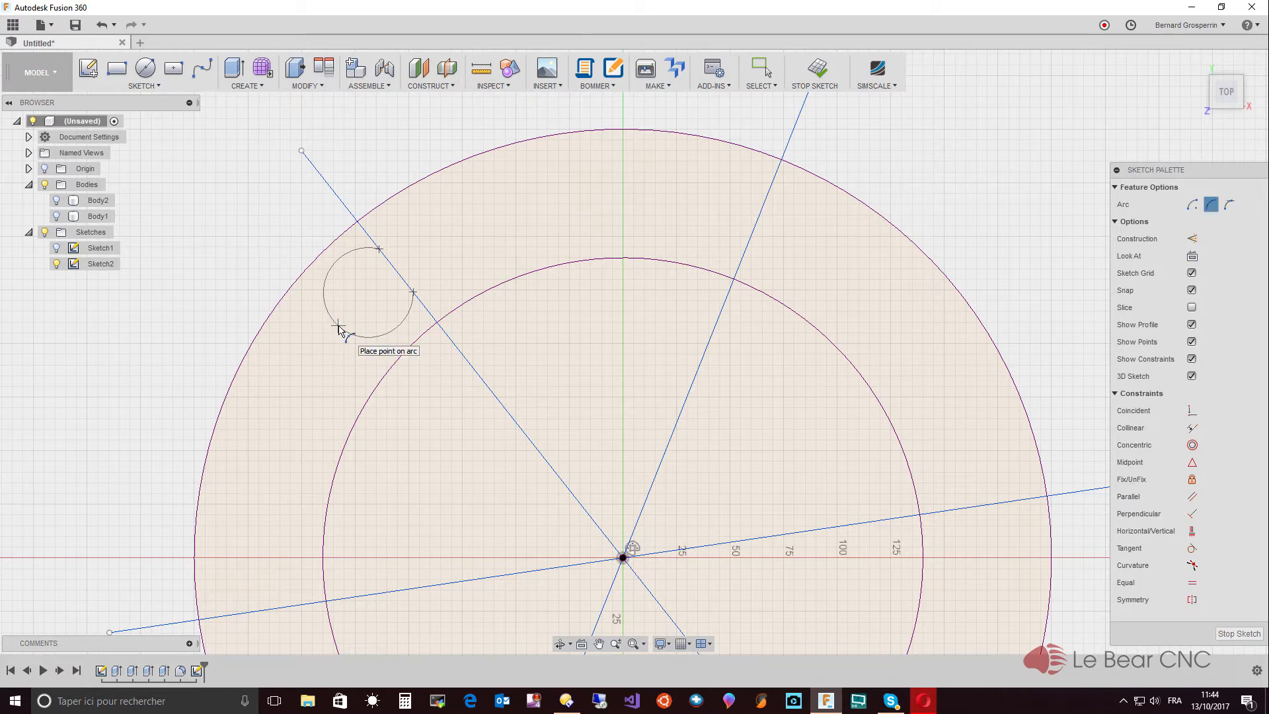
left_click(337, 327)
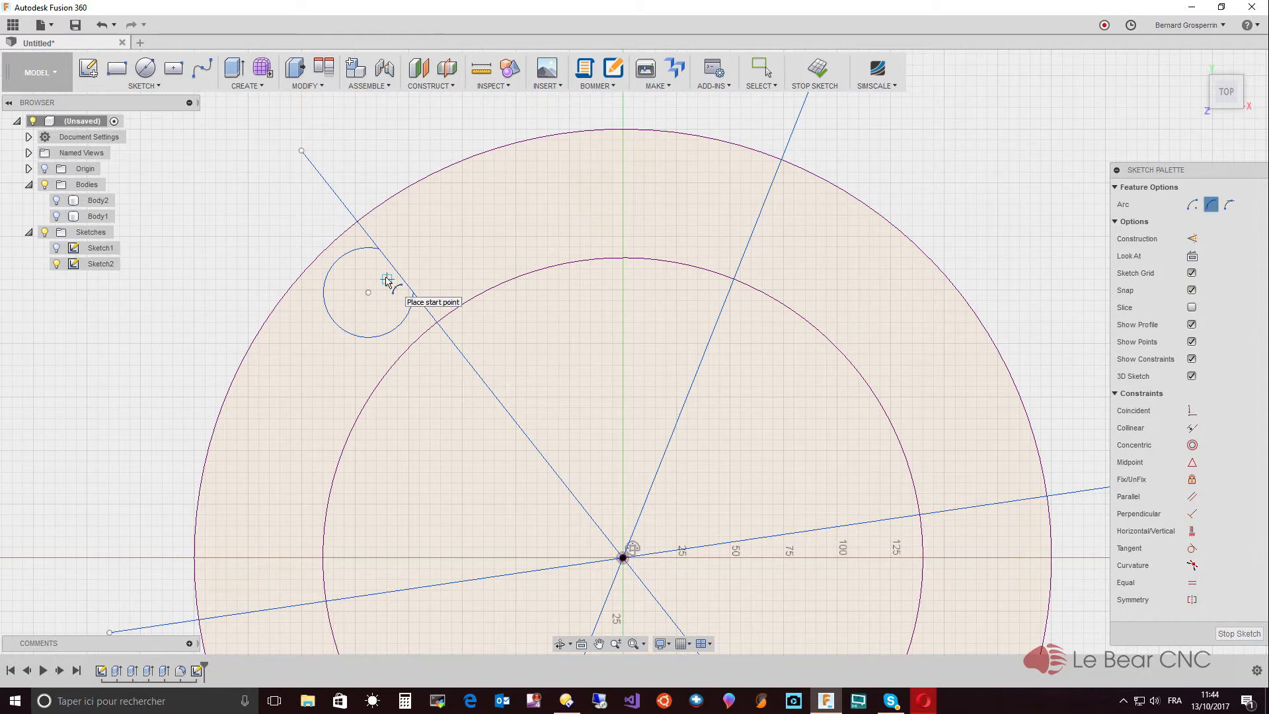
Step: Trim away the piece of radial line between the two ends of the arc to open the tab's neck
key("t")
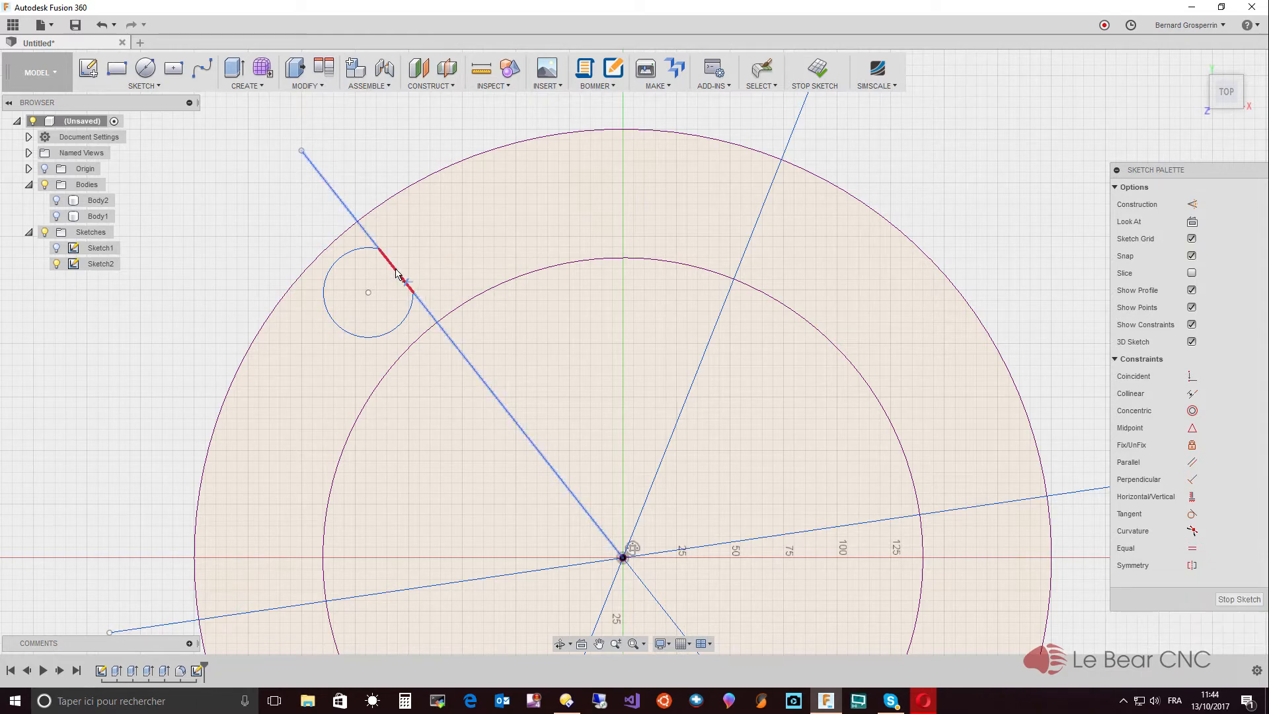
left_click(397, 273)
left_click(408, 278)
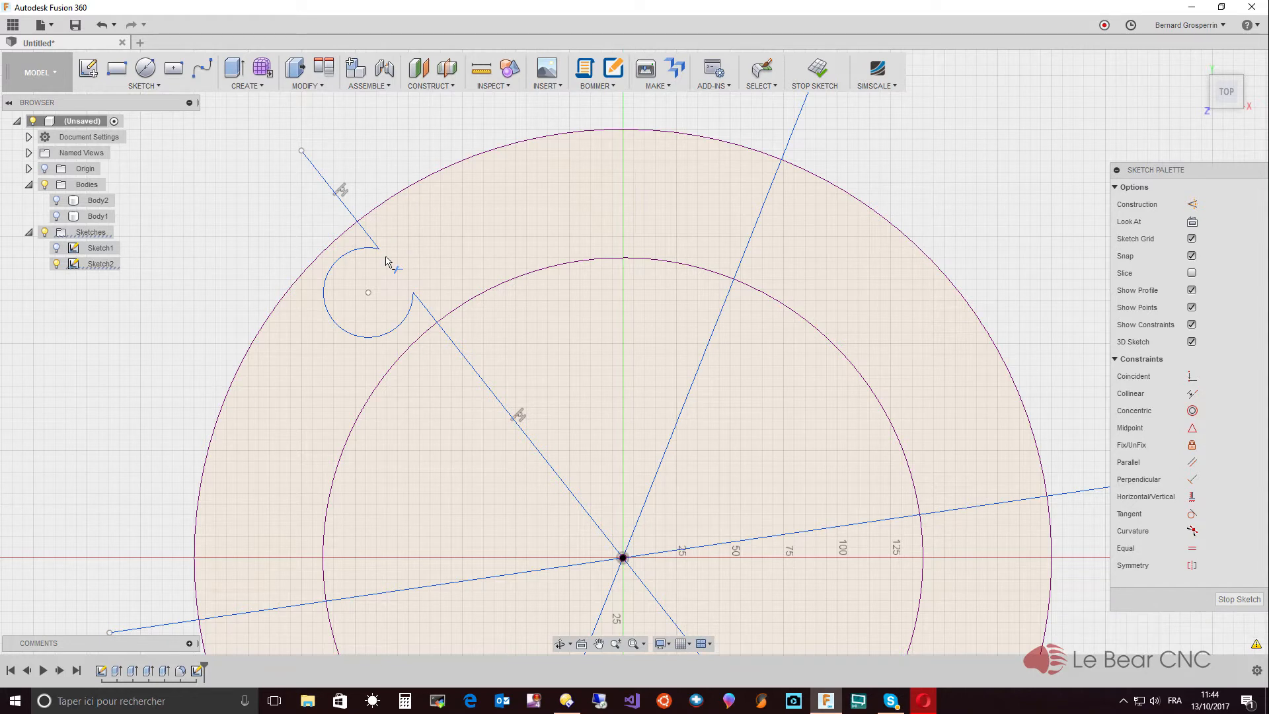
key("Escape")
left_click_drag(419, 255, 286, 388)
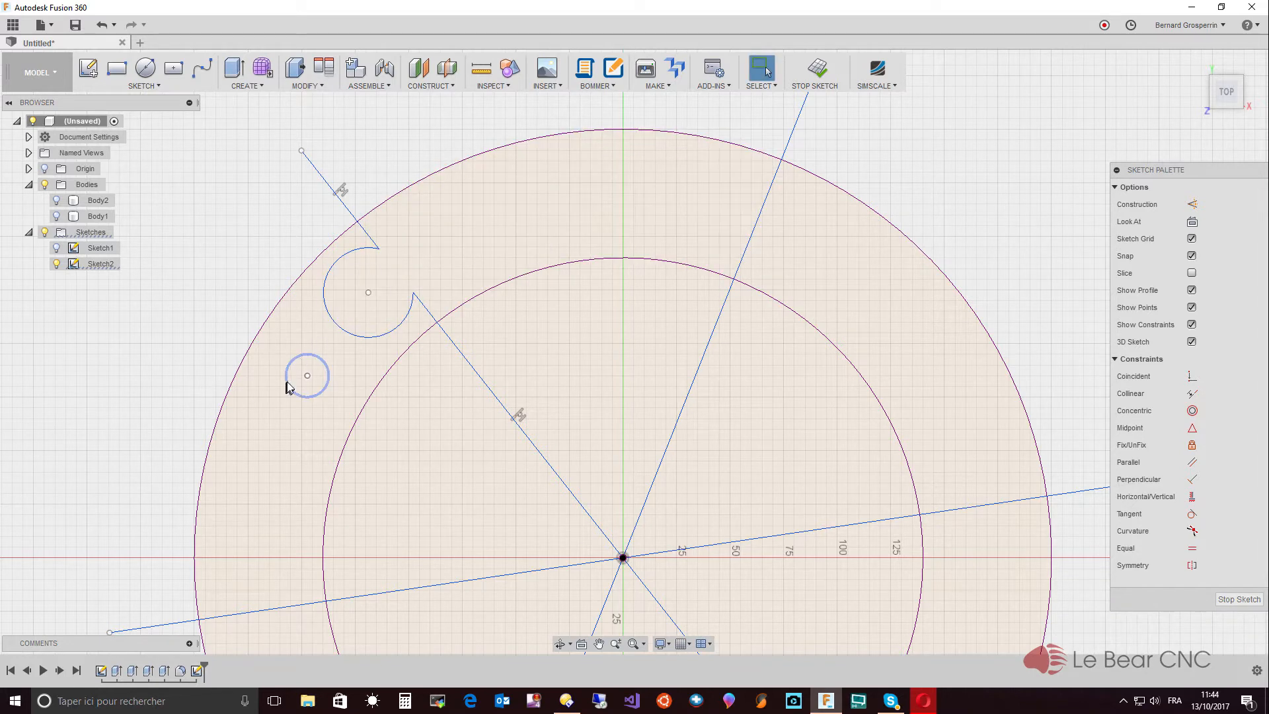
key("ctrl+z")
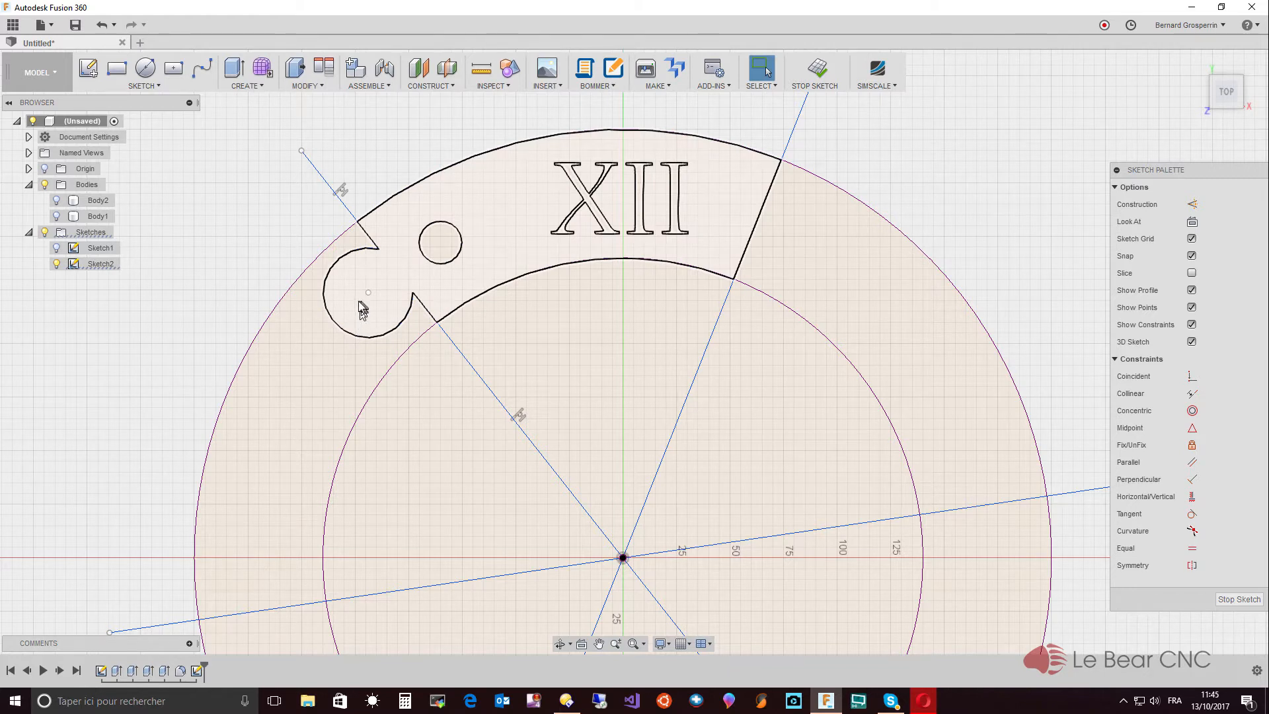
left_click(356, 251)
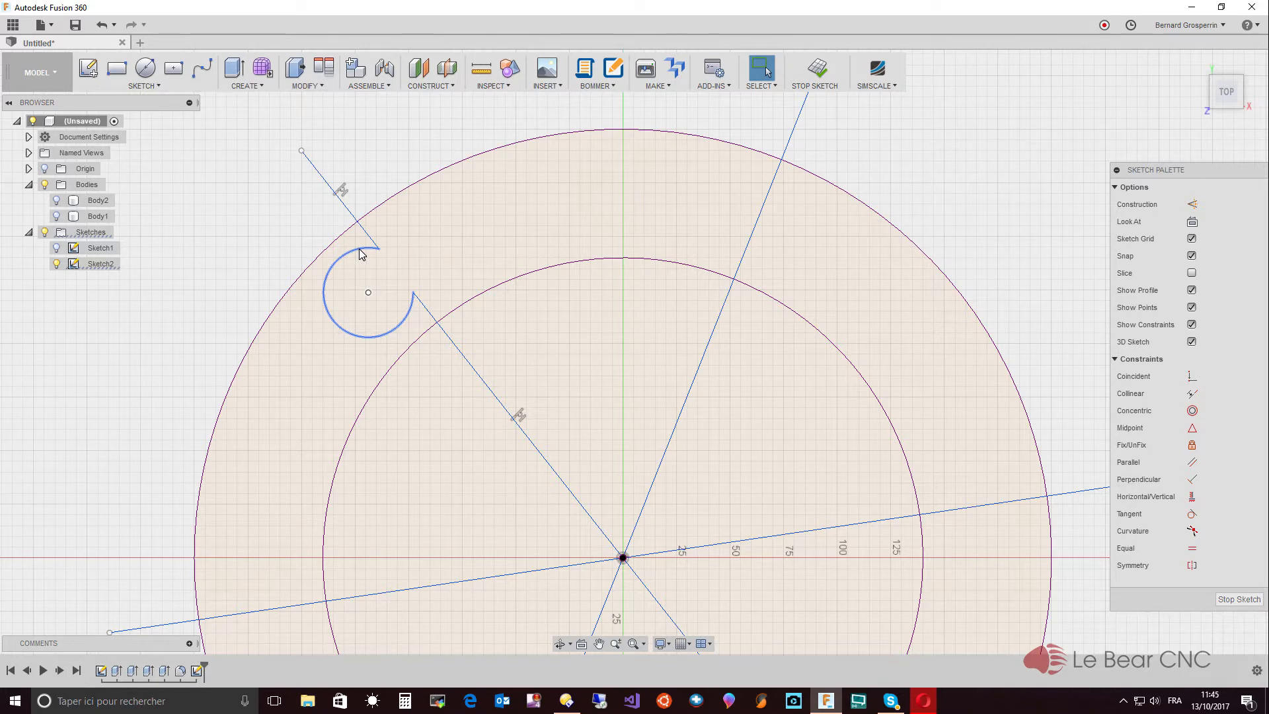
Step: Sketch two short lines perpendicular to the radial line, joining its cut ends to the tab arc, the outer one about 7 mm long
key("l")
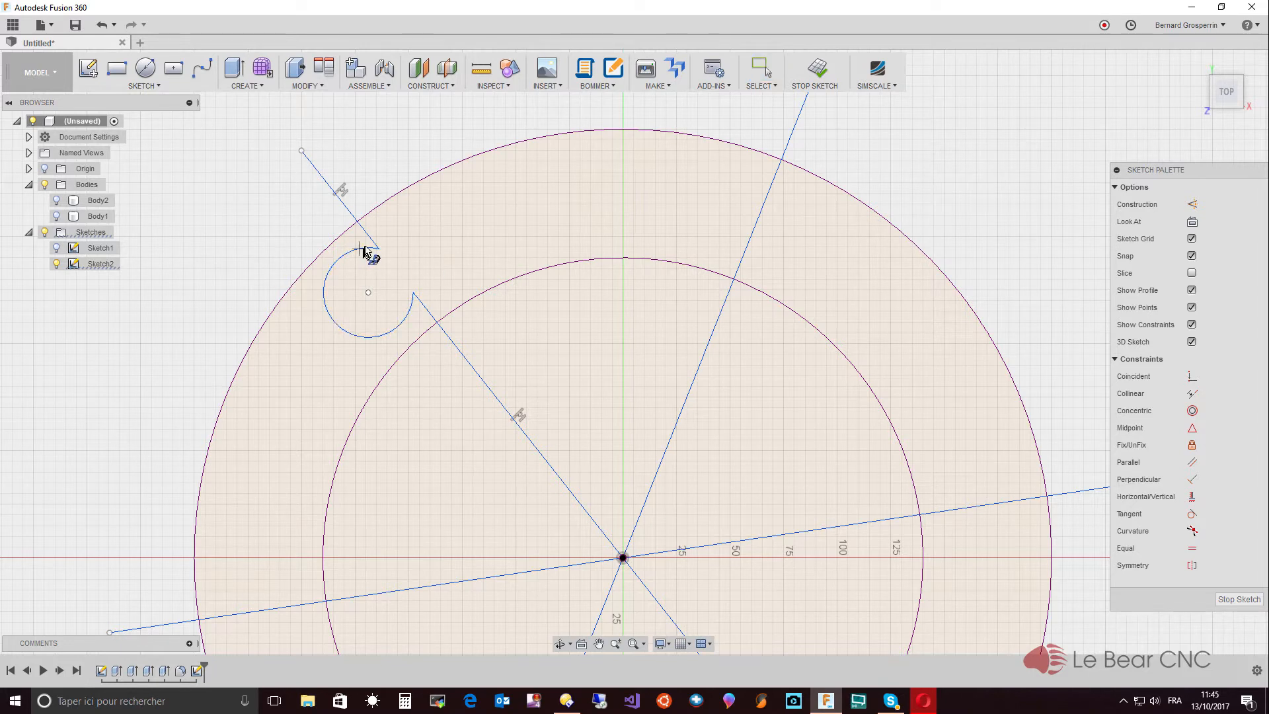
left_click(362, 249)
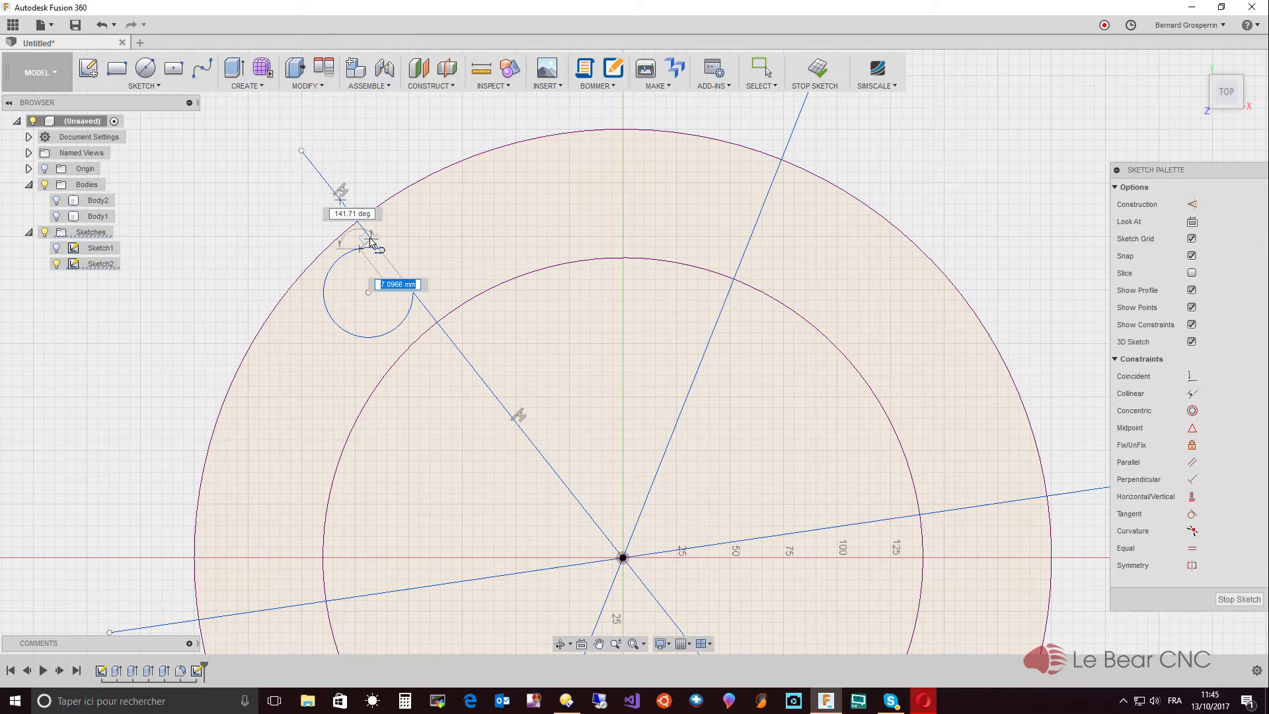
double_click(371, 241)
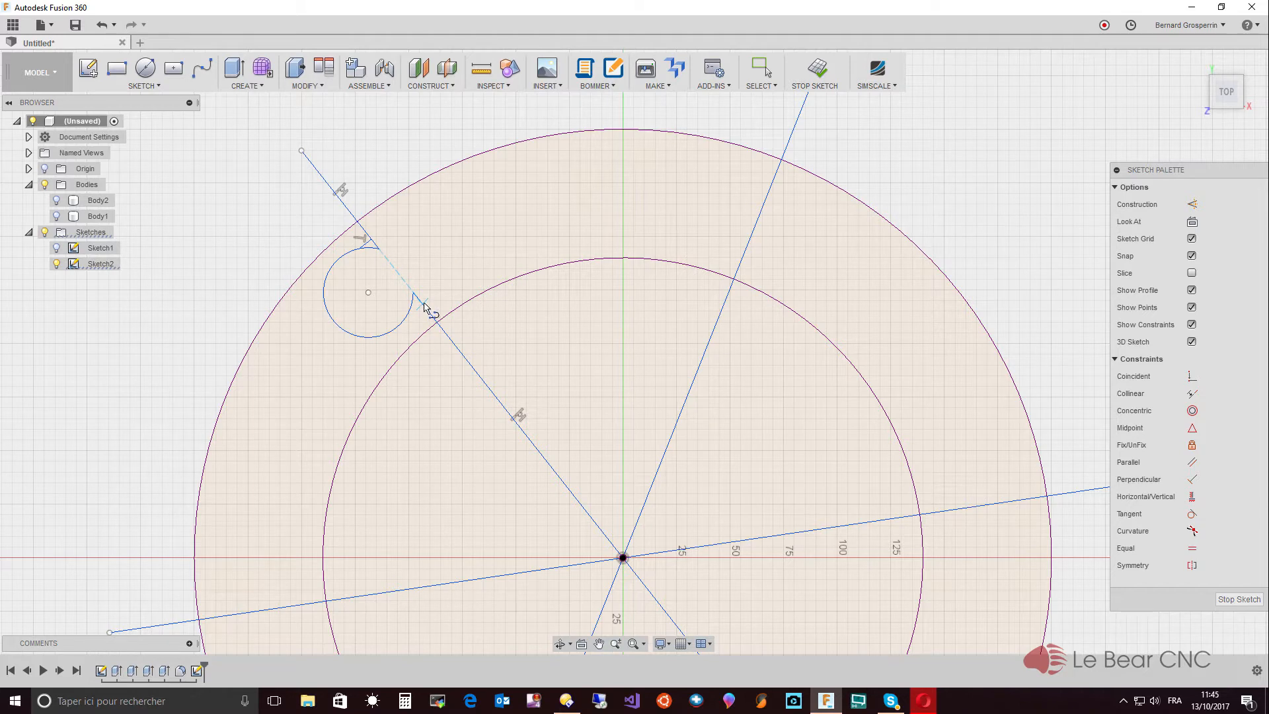
left_click(418, 301)
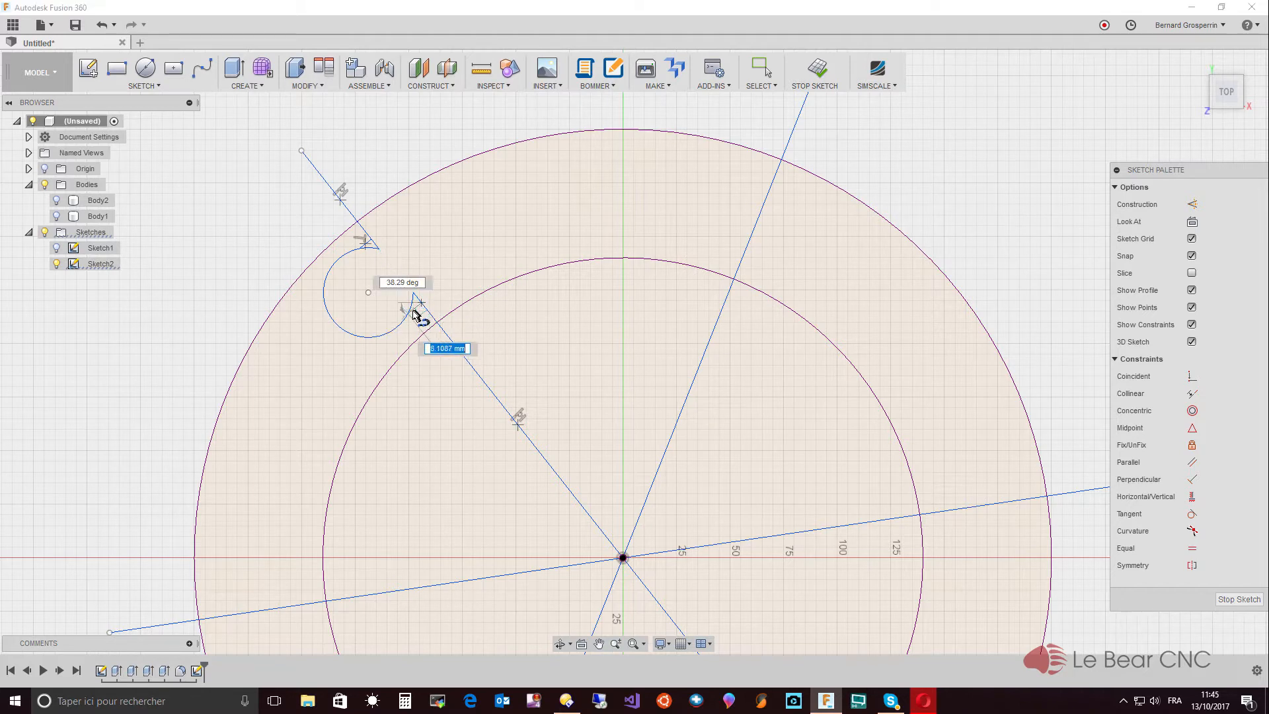
key("Escape")
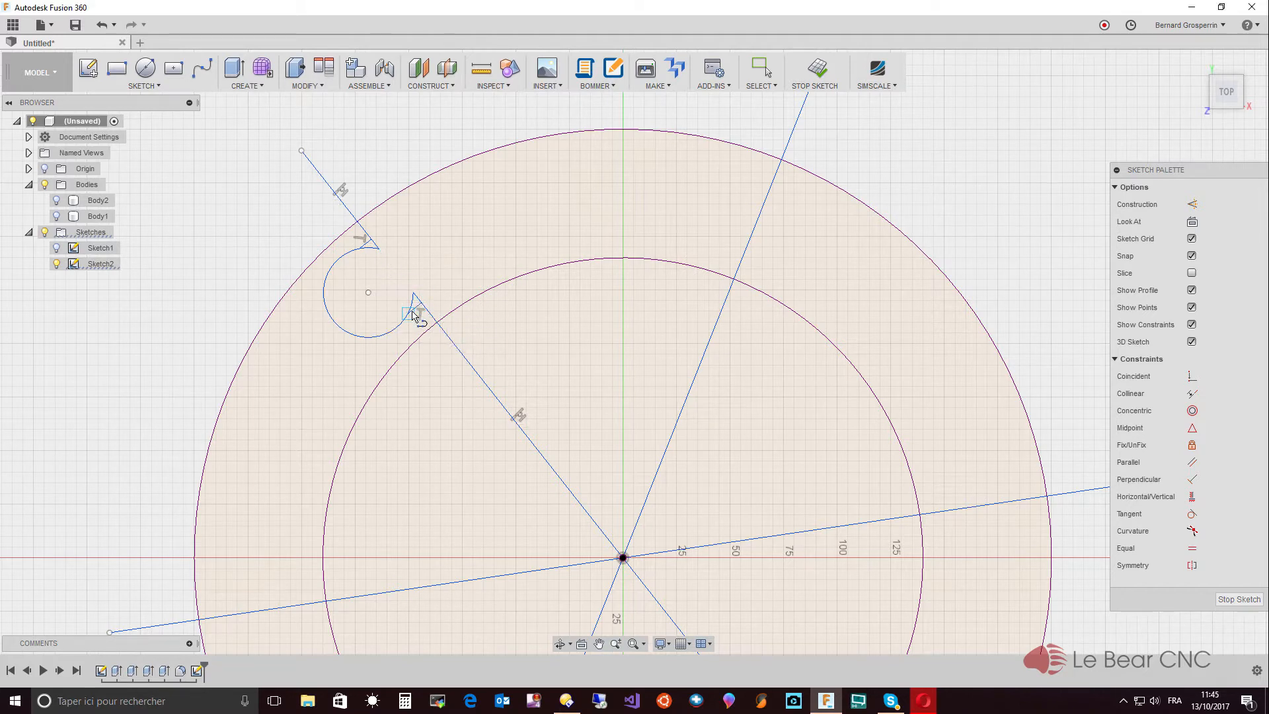
key("Escape")
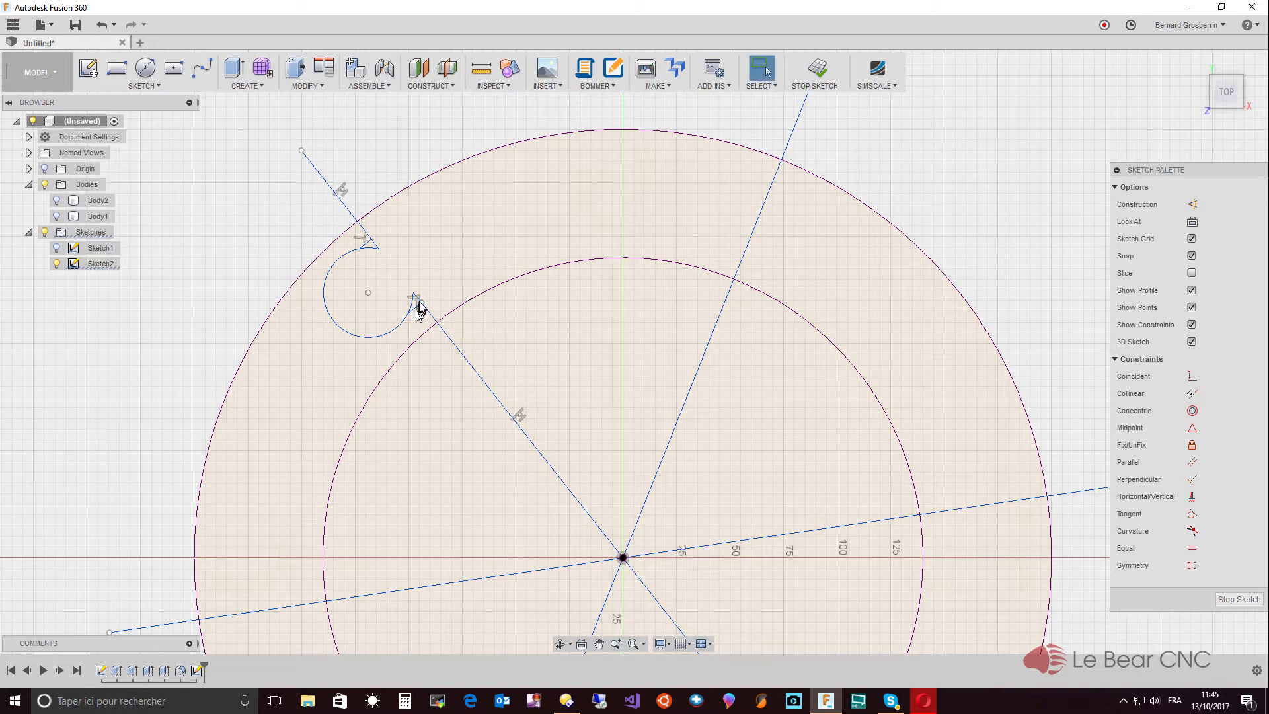
Step: Trim the excess arc ends and radial line tips beyond the two short perpendicular lines to clean up the tab's neck
key("t")
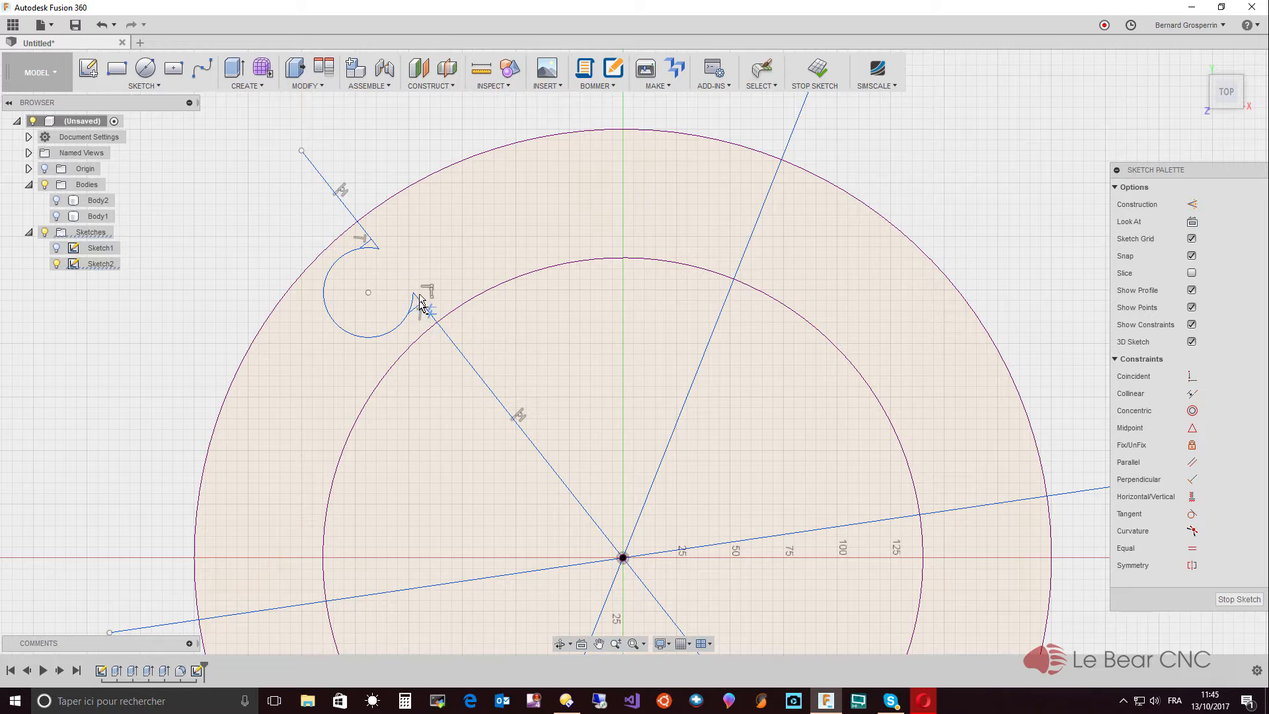
left_click(374, 252)
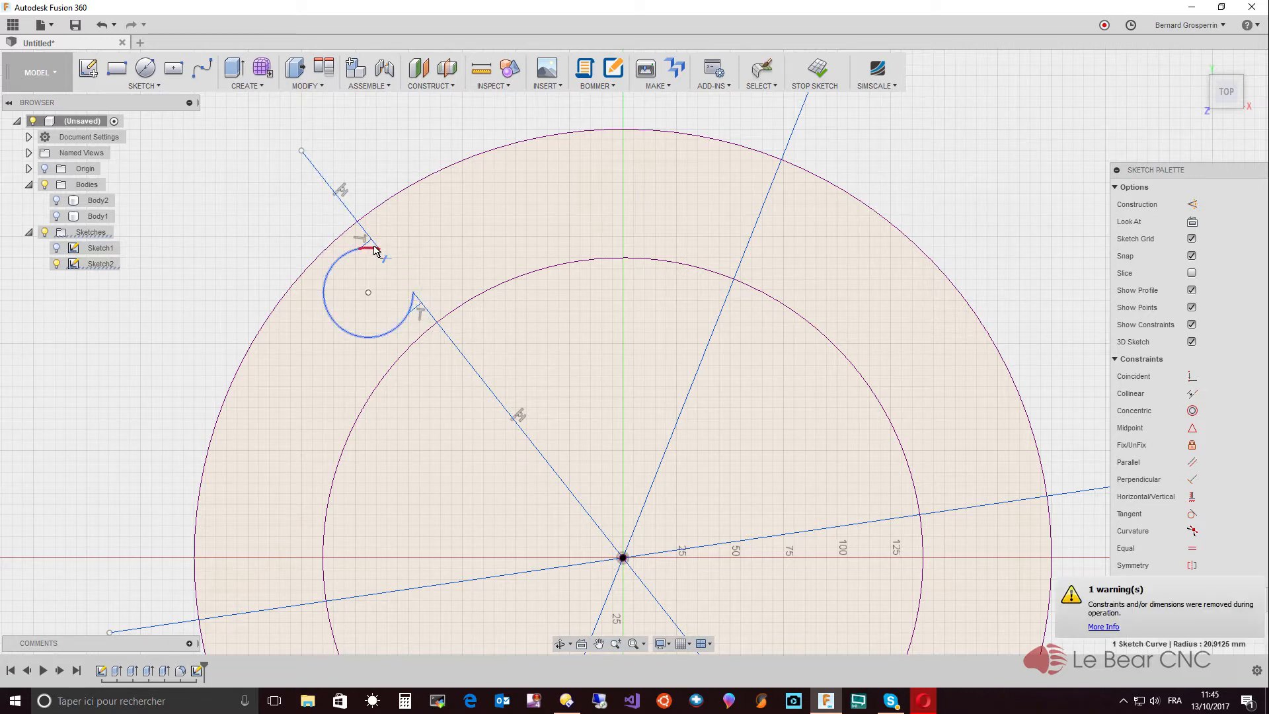
left_click(376, 247)
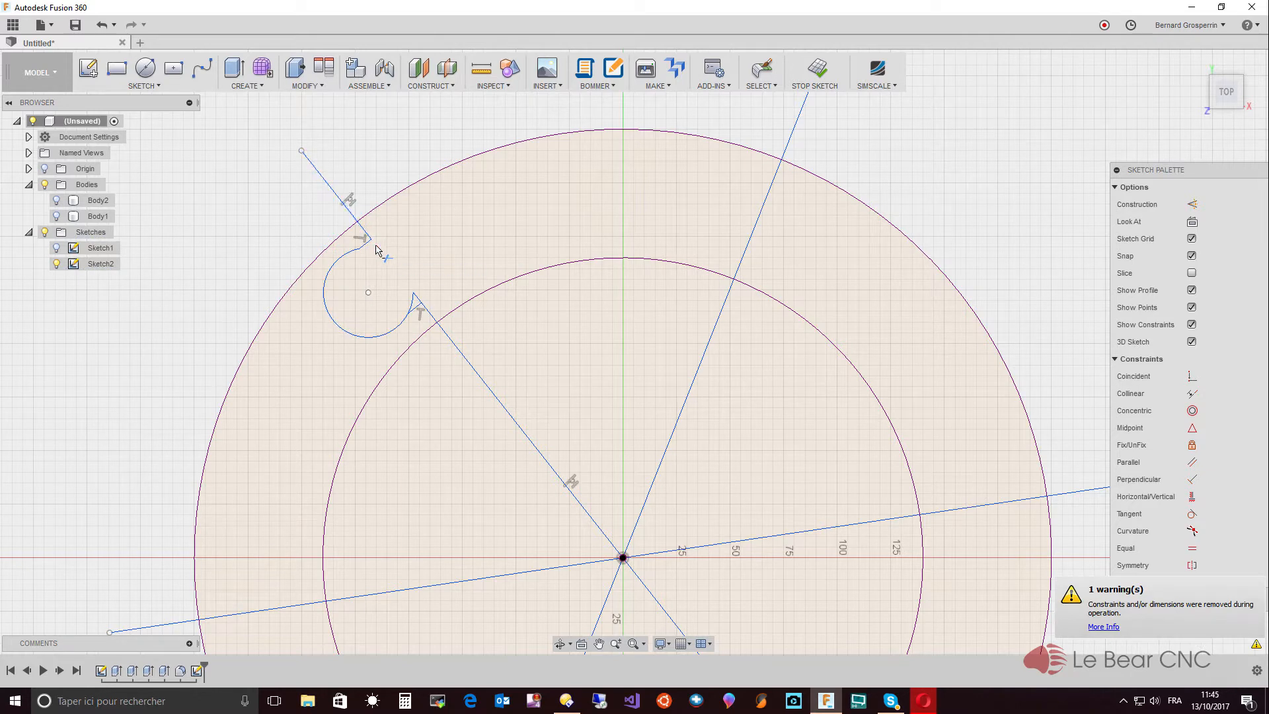
left_click(416, 302)
left_click(419, 300)
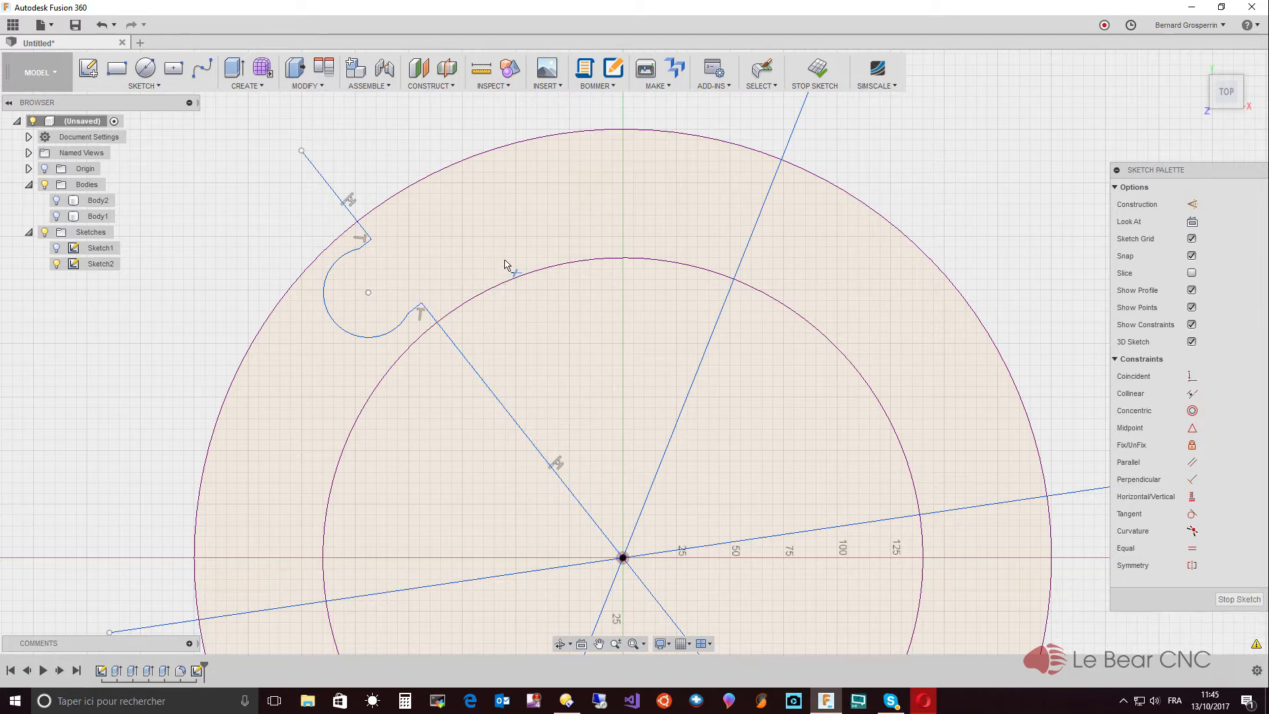
key("Escape")
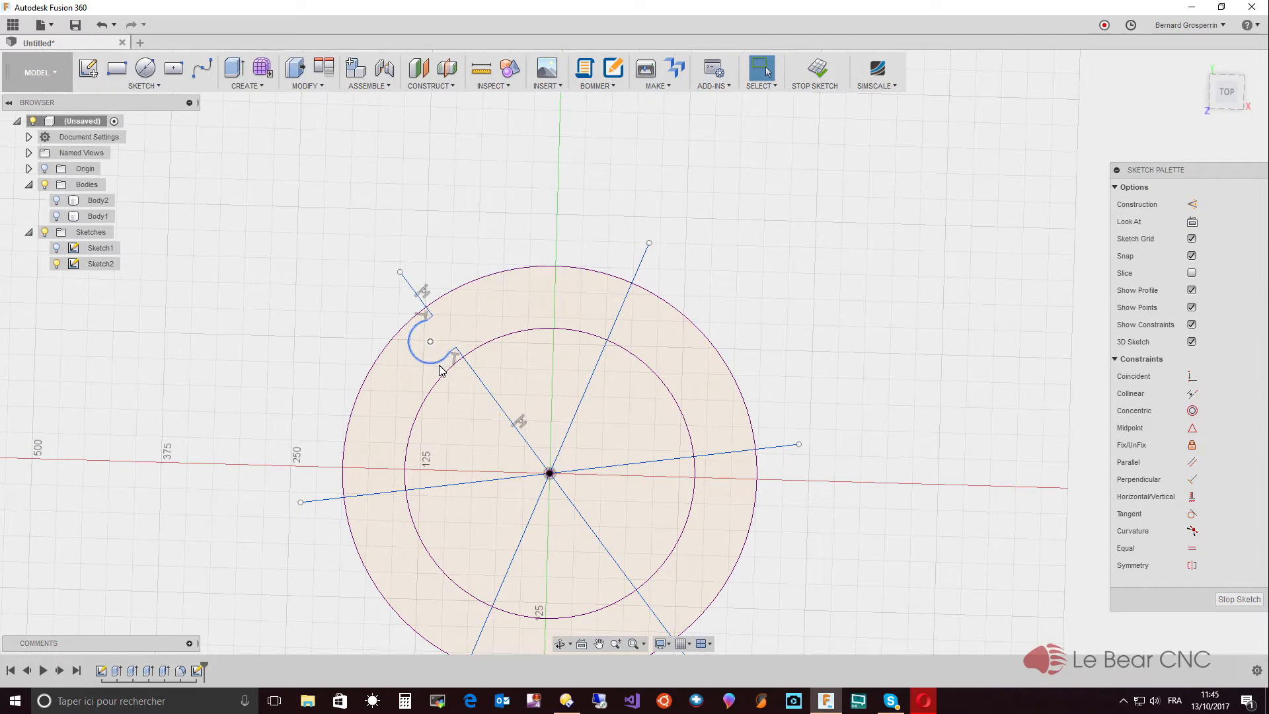
Step: Circular-pattern the tab arc and its two short neck lines around the ring's centre point with type Full and quantity 6
scroll(440, 370, "up", 5)
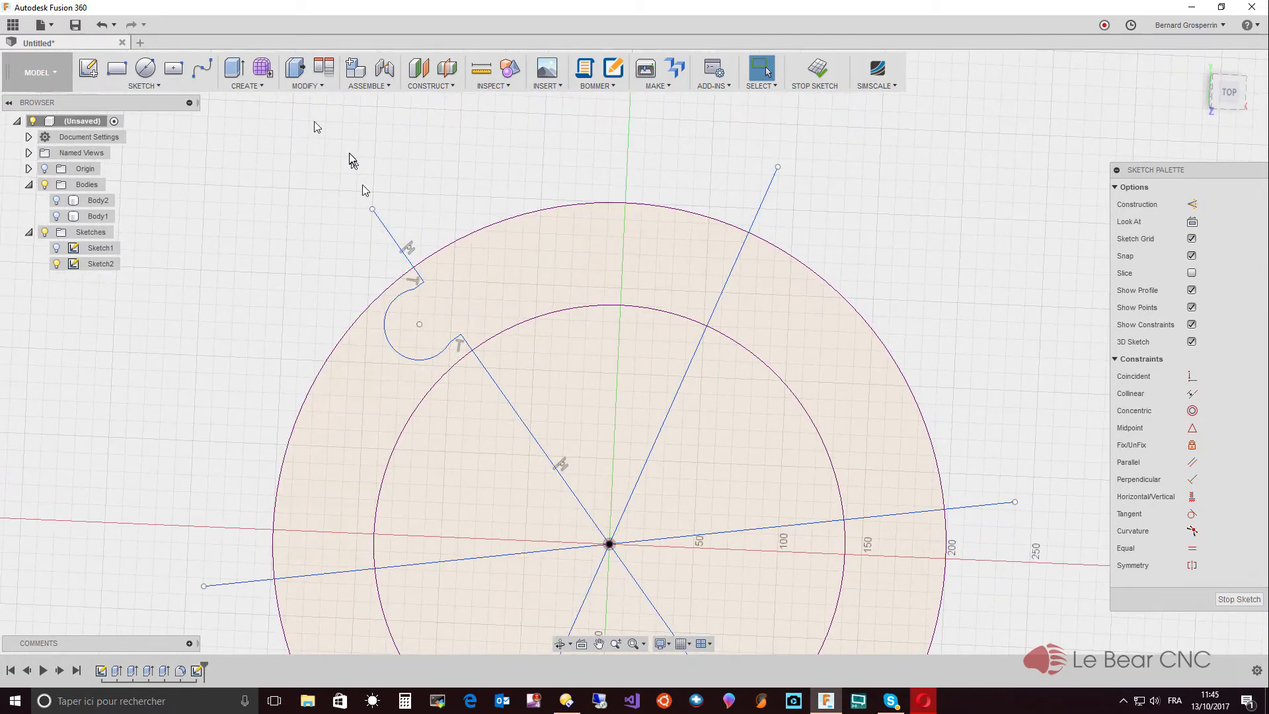
left_click(156, 86)
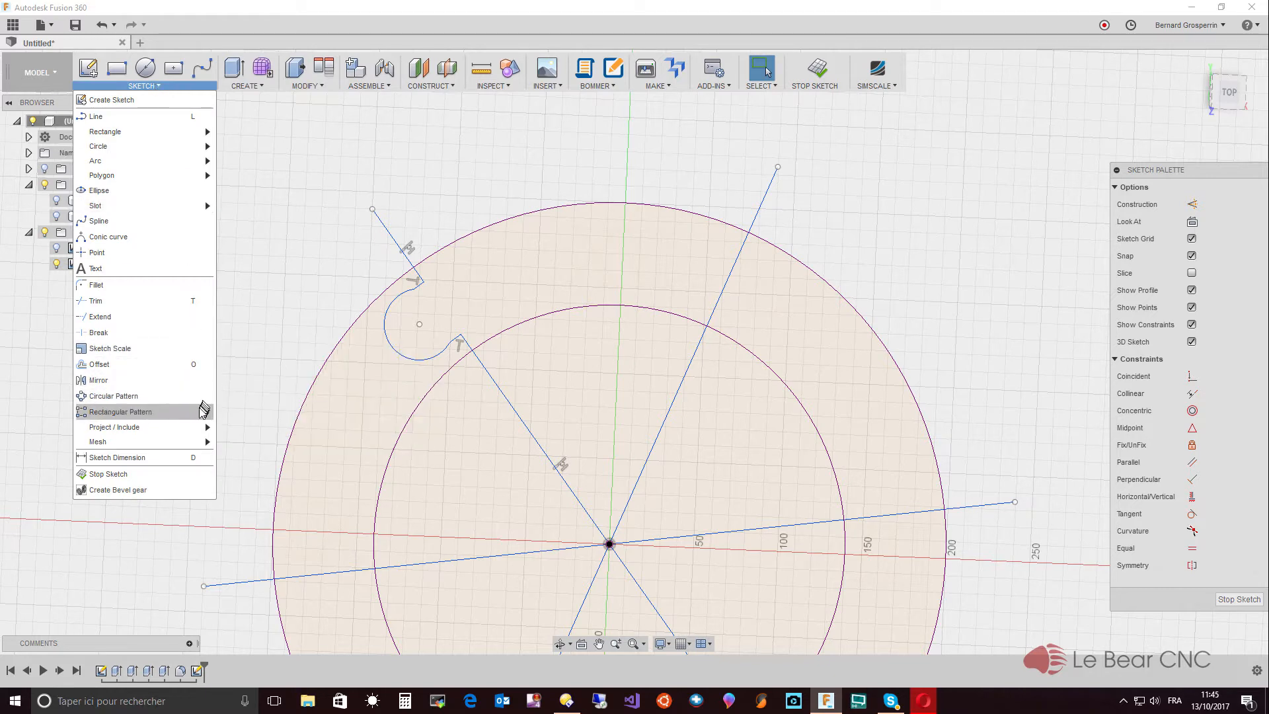
left_click(188, 396)
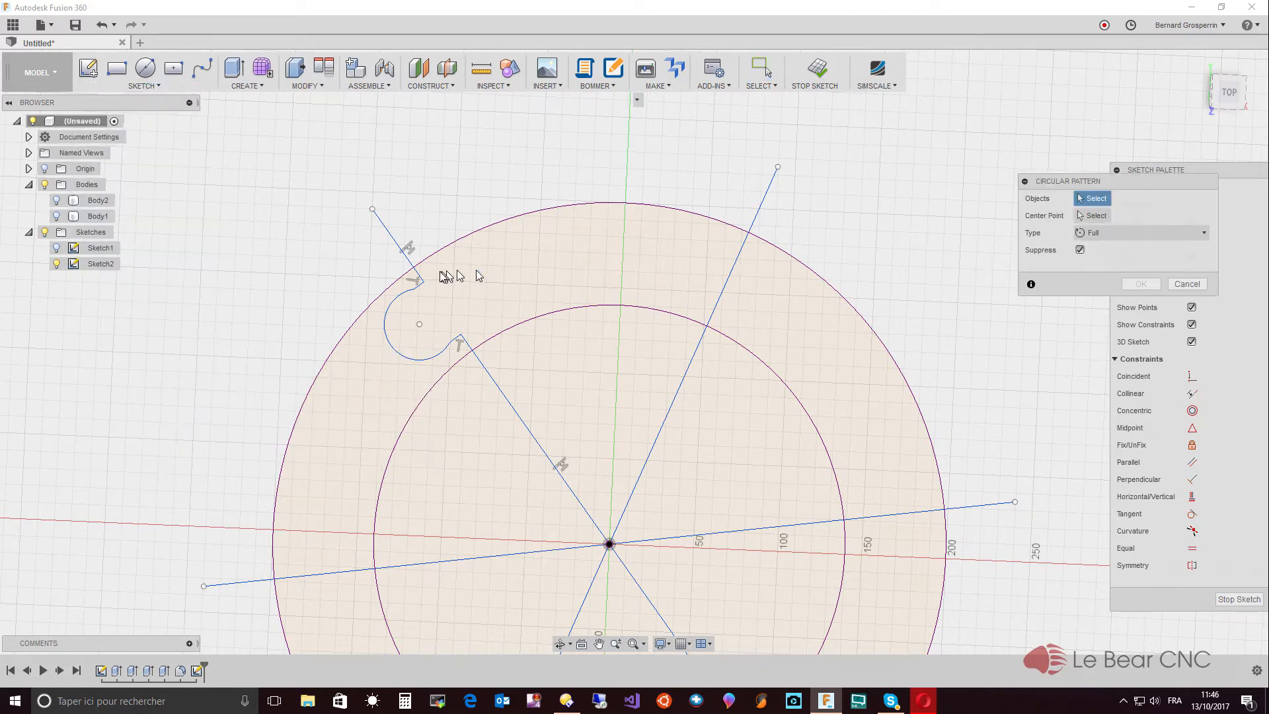
left_click(385, 336)
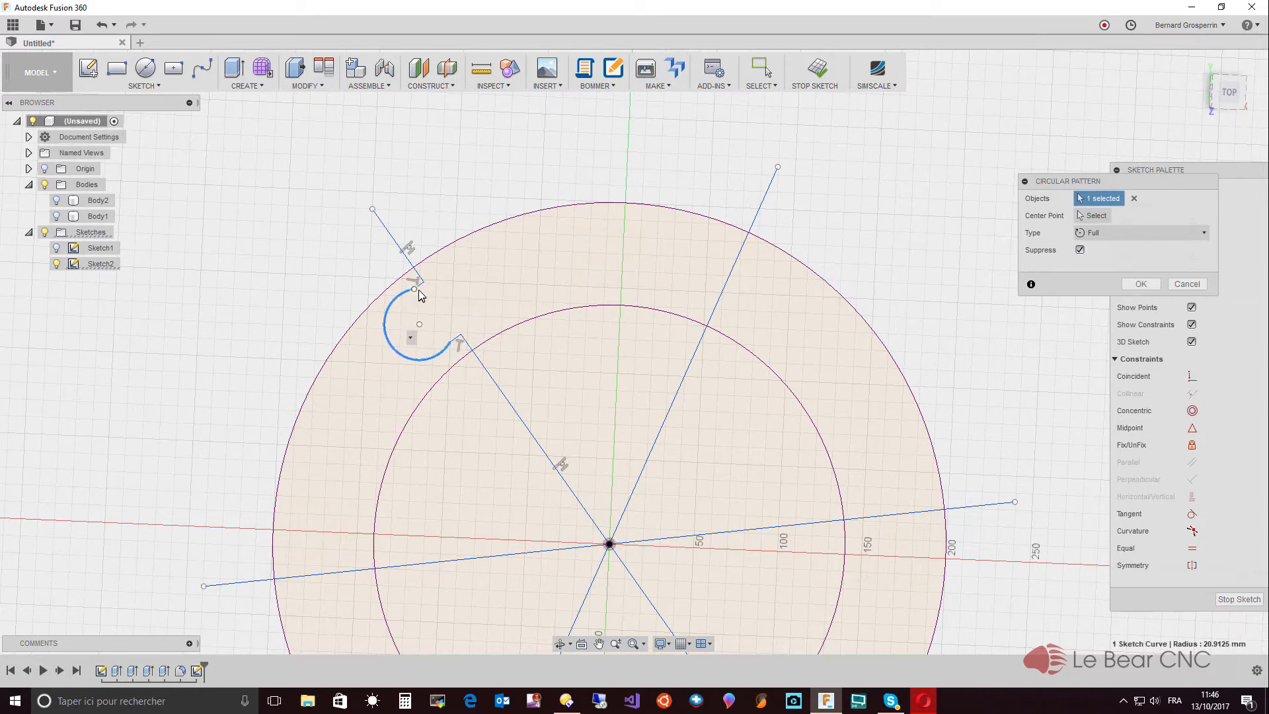
scroll(436, 310, "up", 3)
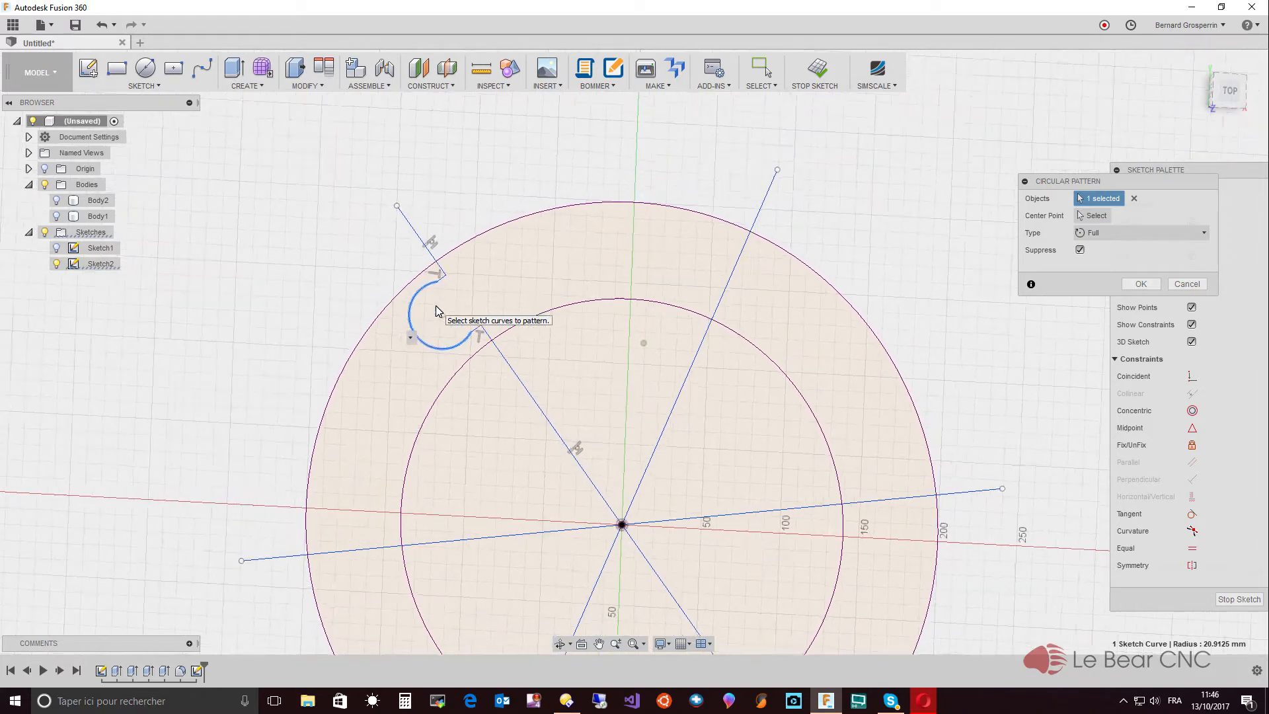
scroll(436, 310, "up", 2)
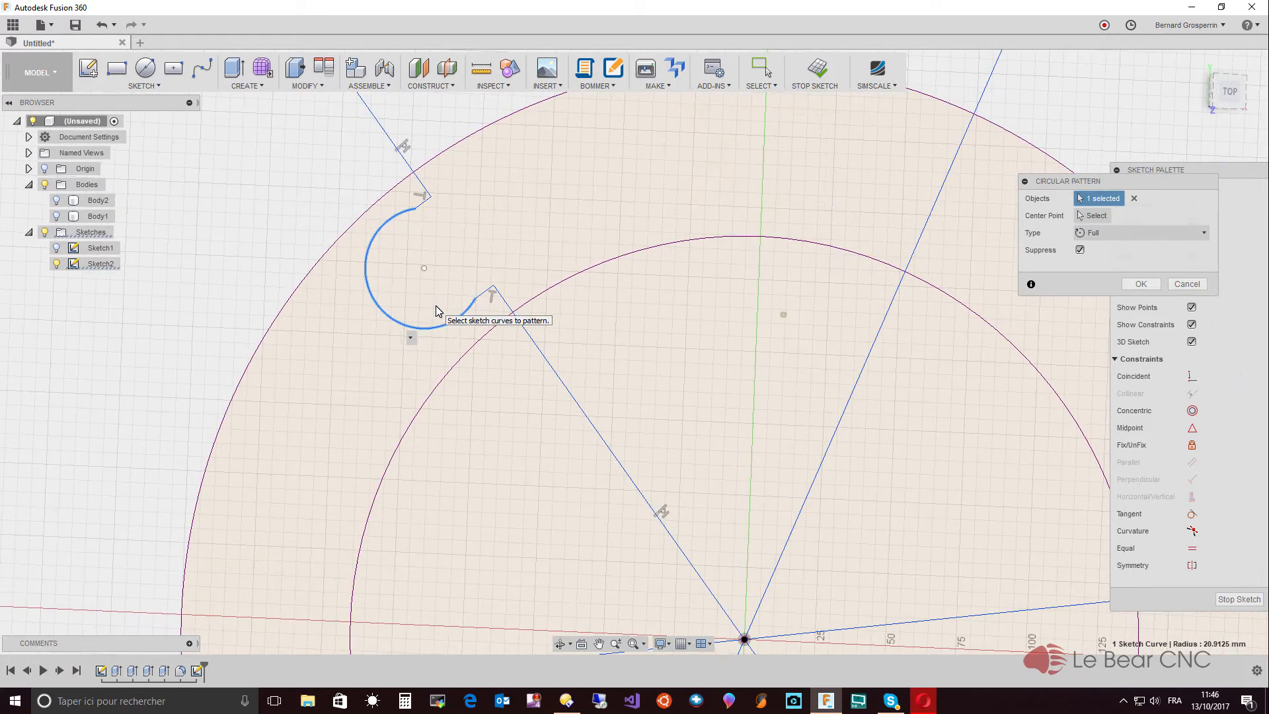
left_click(423, 208)
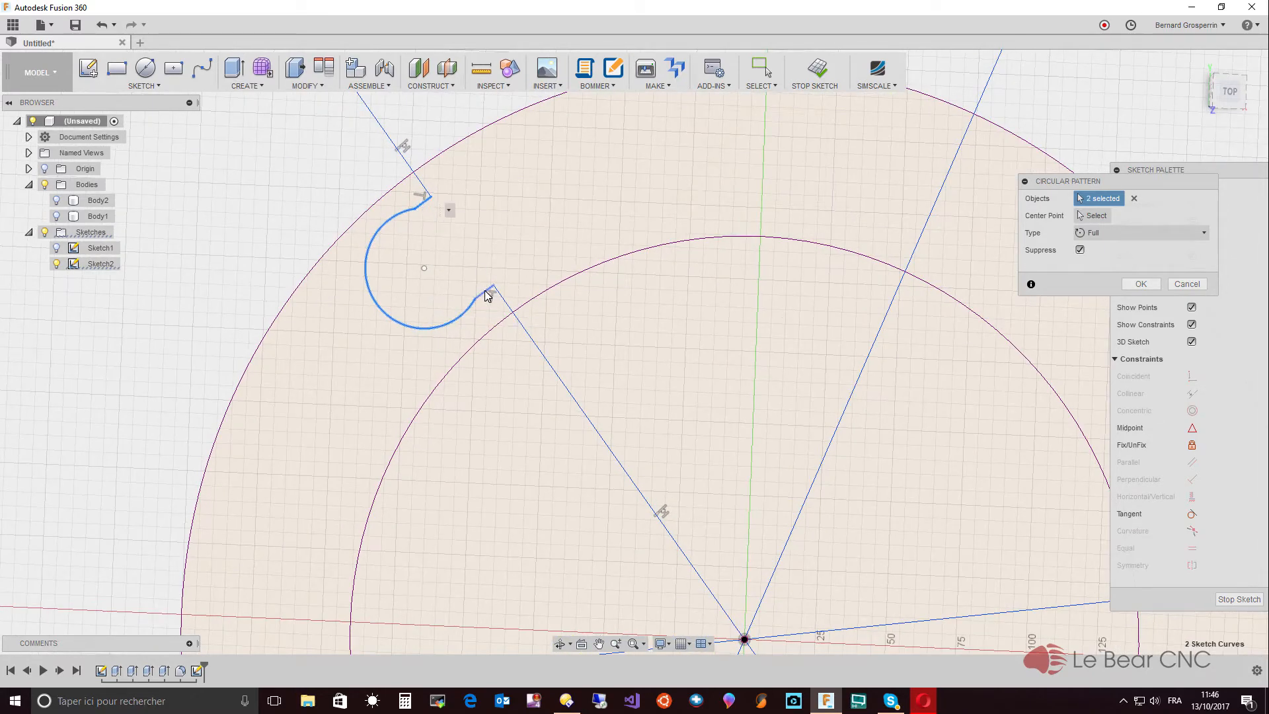
left_click(487, 293)
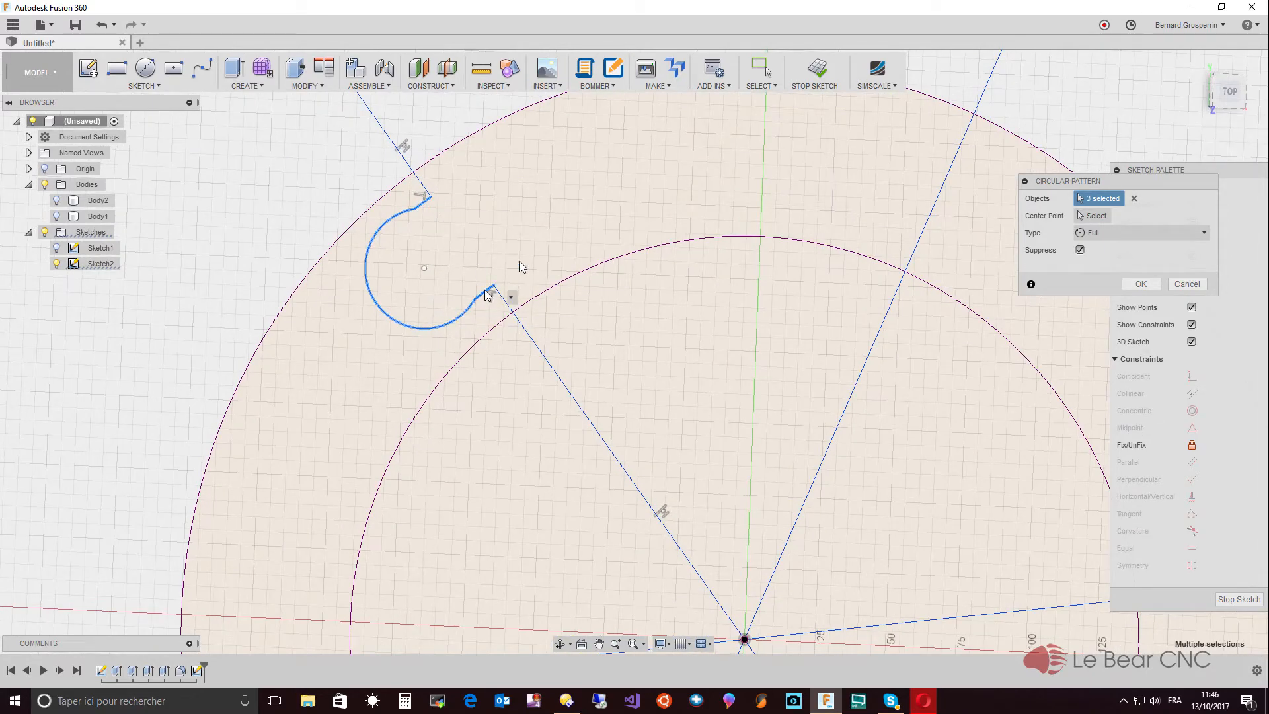
left_click(1101, 218)
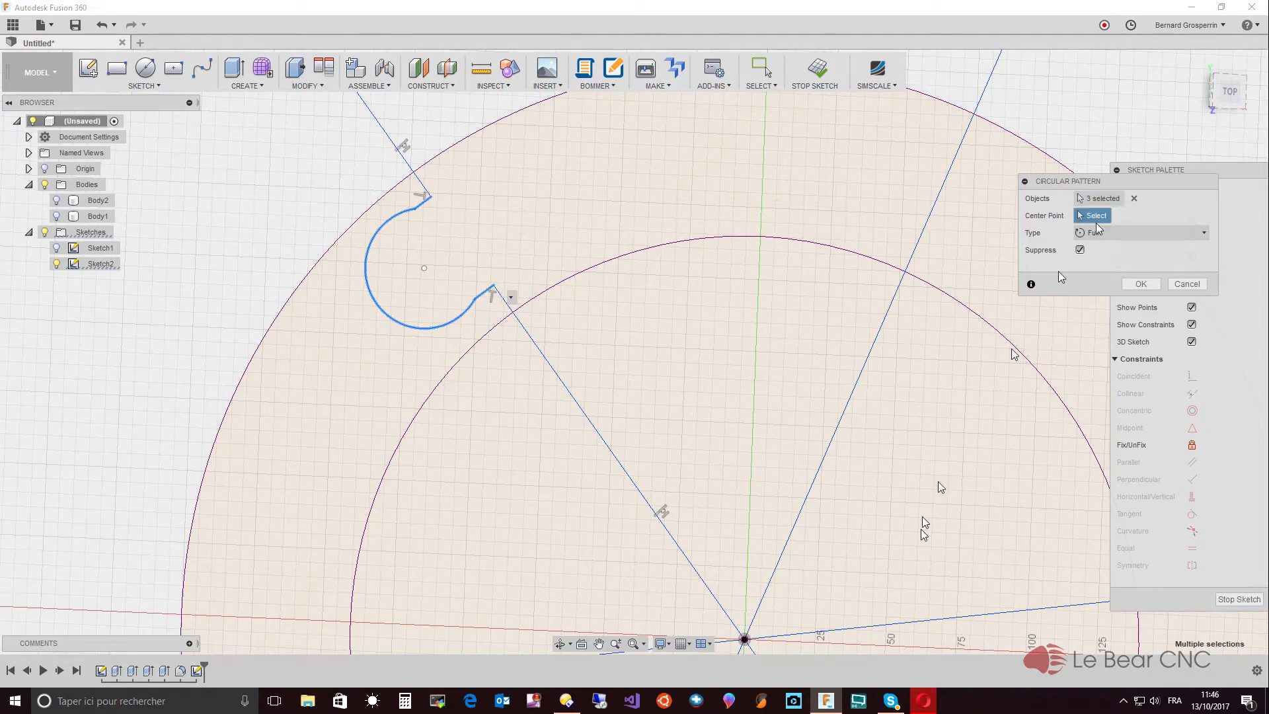
left_click(745, 639)
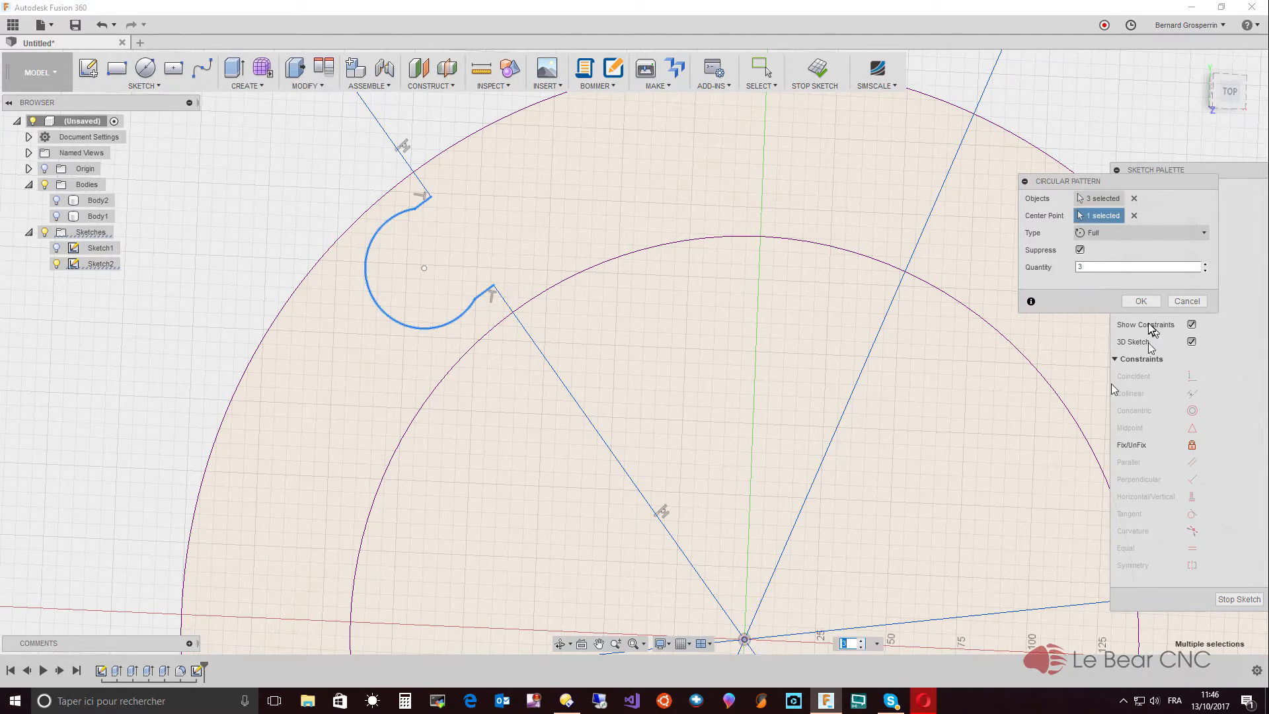
left_click(1127, 266)
type("6")
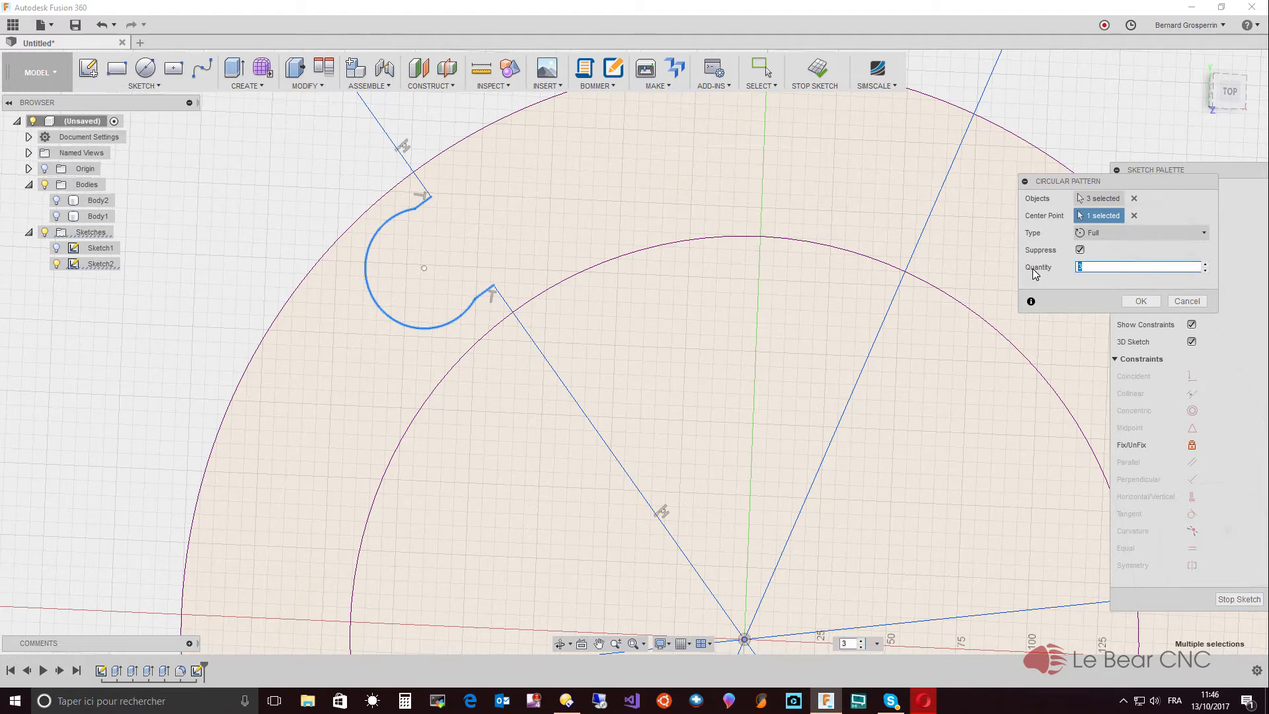
left_click(1141, 301)
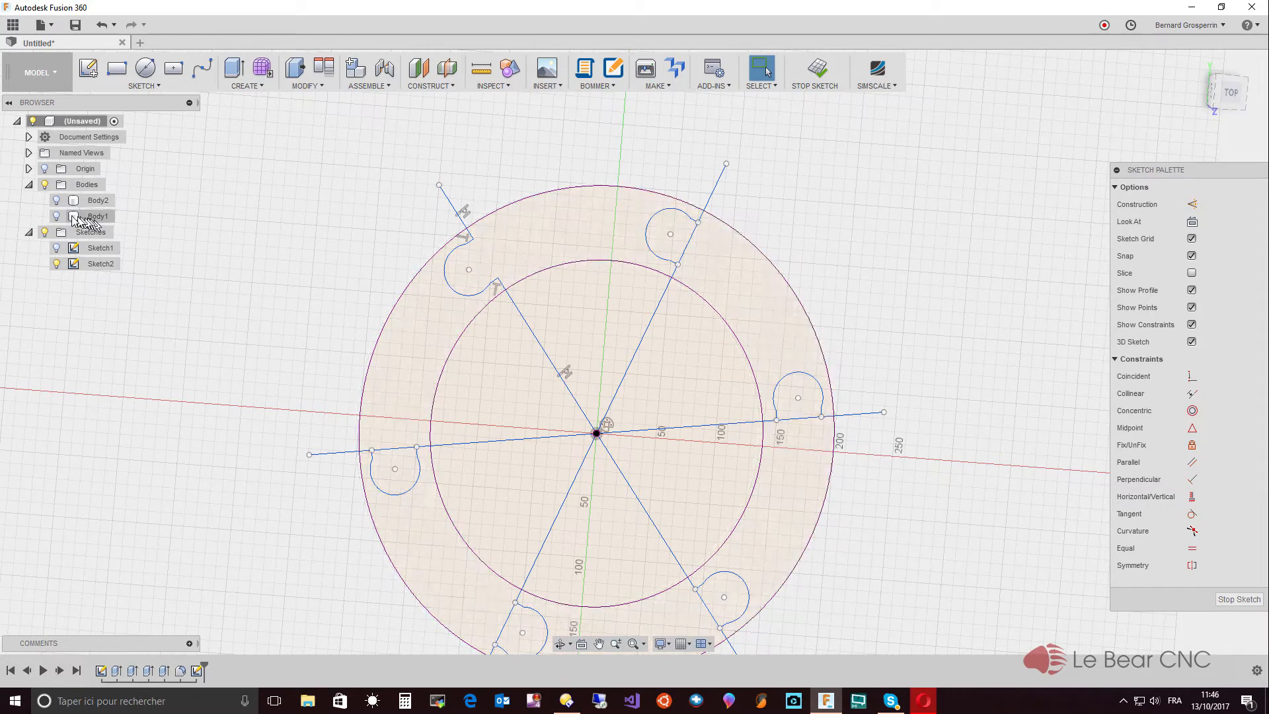
Step: Show Body1, the ring with the numerals, beneath the patterned tab sketch
left_click(57, 202)
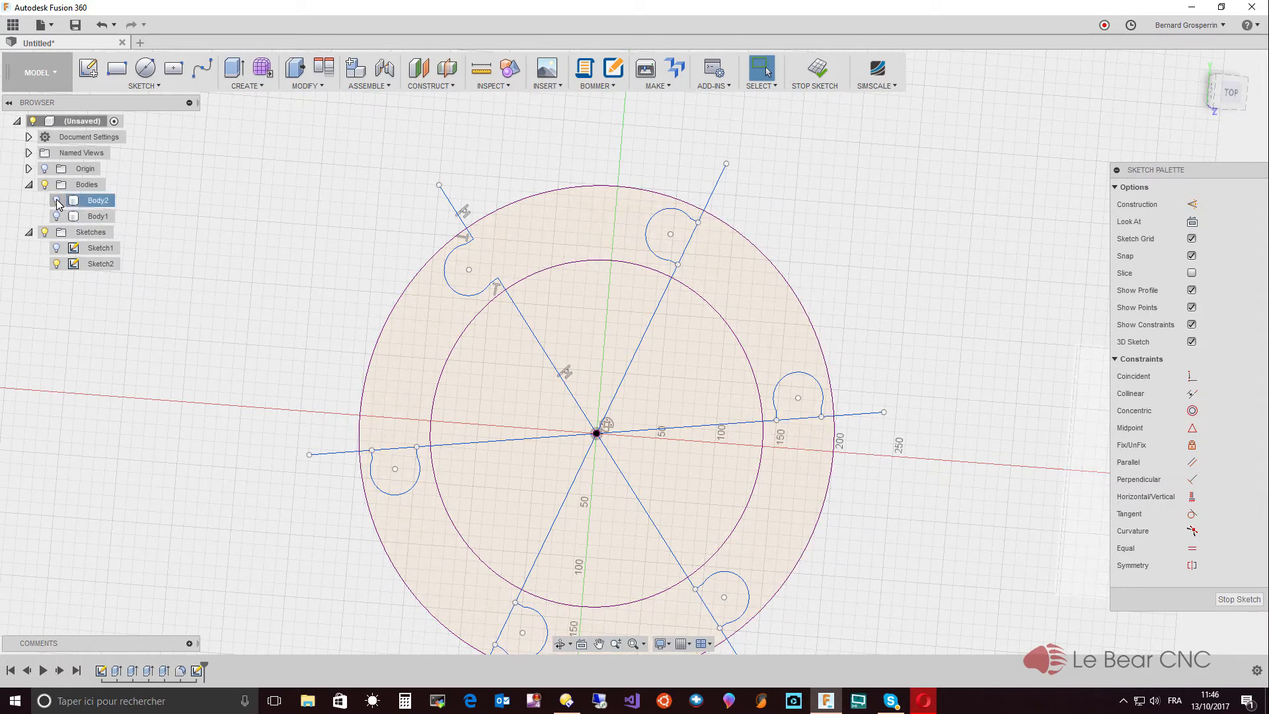
left_click(57, 200)
left_click(57, 216)
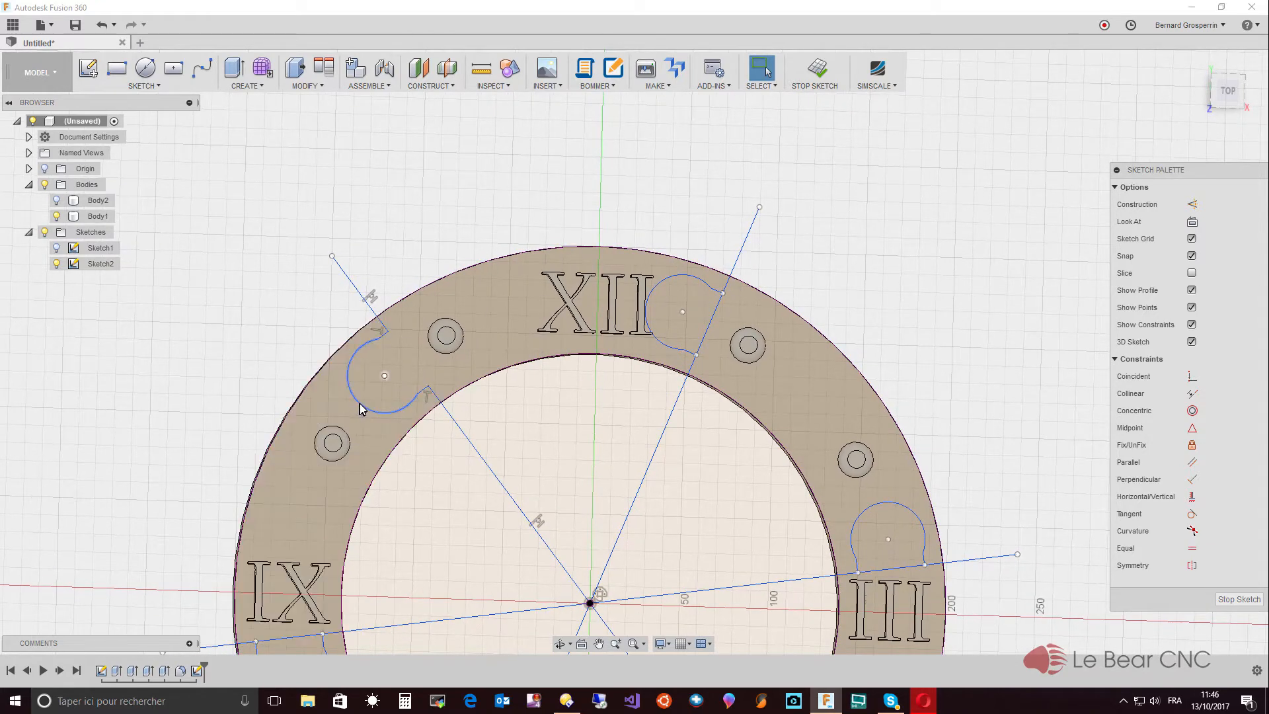
Step: Select the original tab's arc between IX and XII and remove it from the sketch
left_click(359, 403)
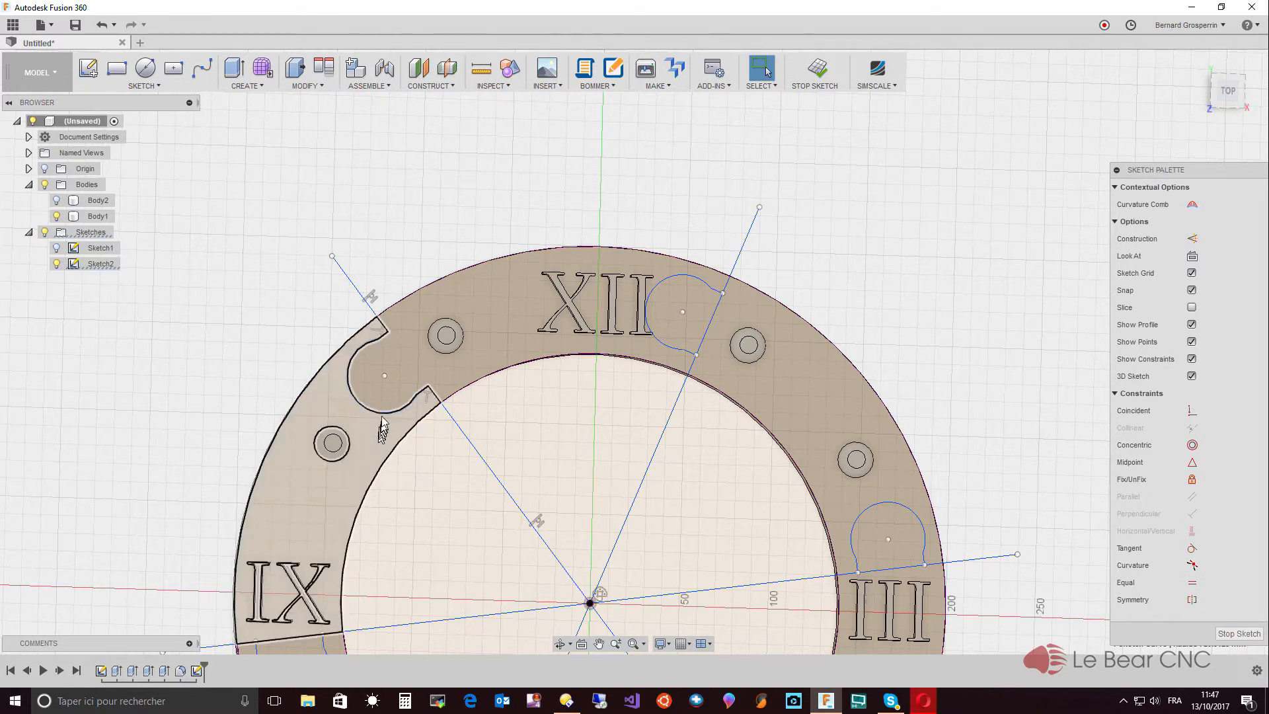
left_click_drag(382, 407, 370, 402)
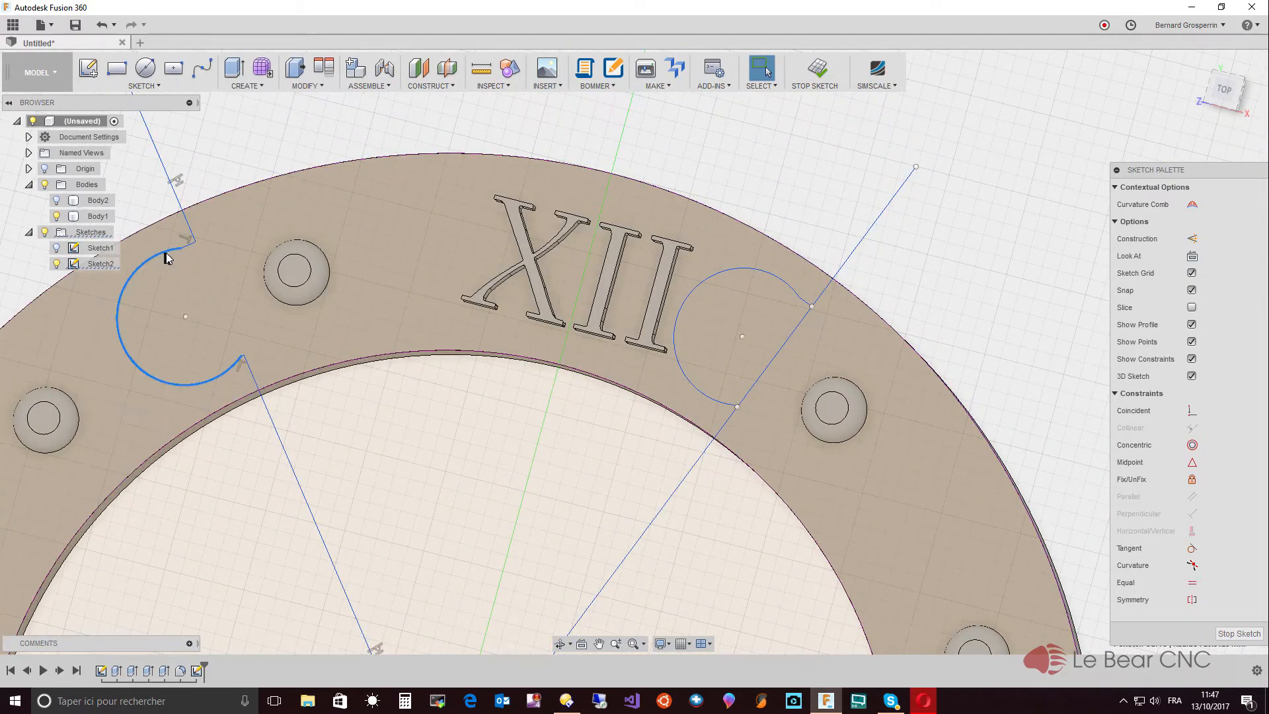
left_click_drag(167, 258, 151, 256)
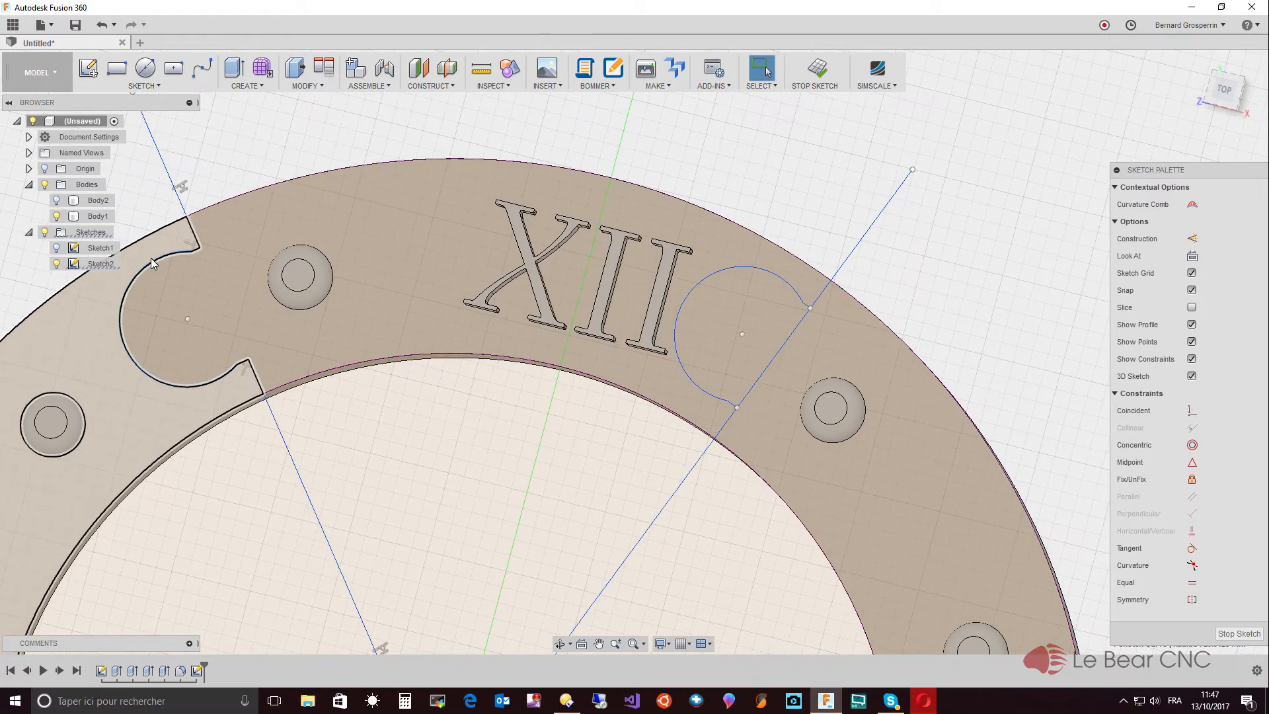
left_click(151, 257)
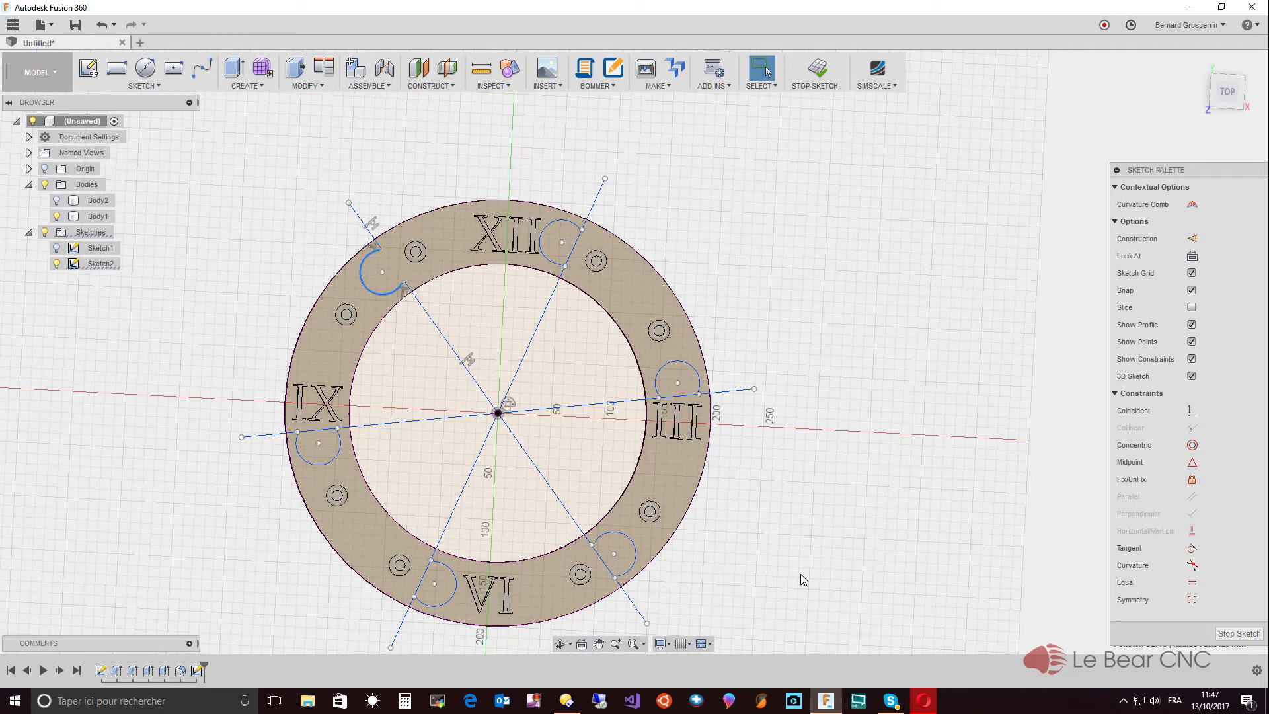
key("Delete")
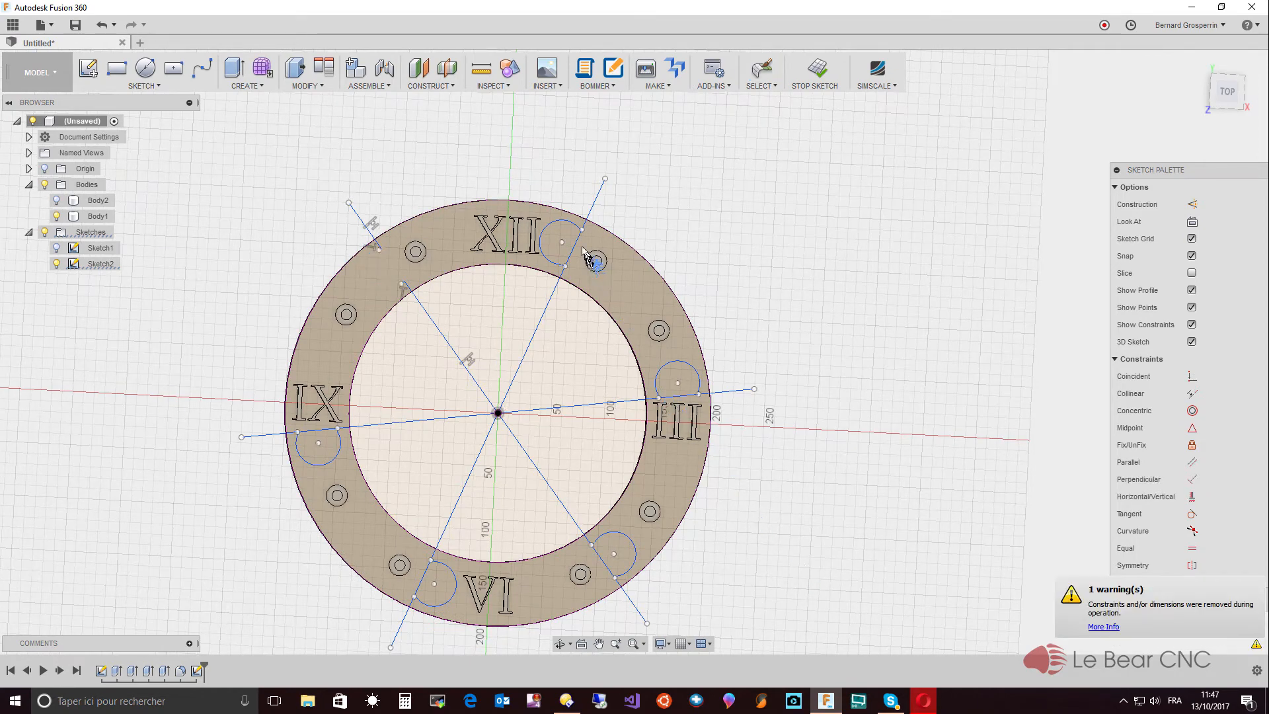
Step: Trim away the radial line pieces that cross the necks of the five patterned tabs
left_click(576, 250)
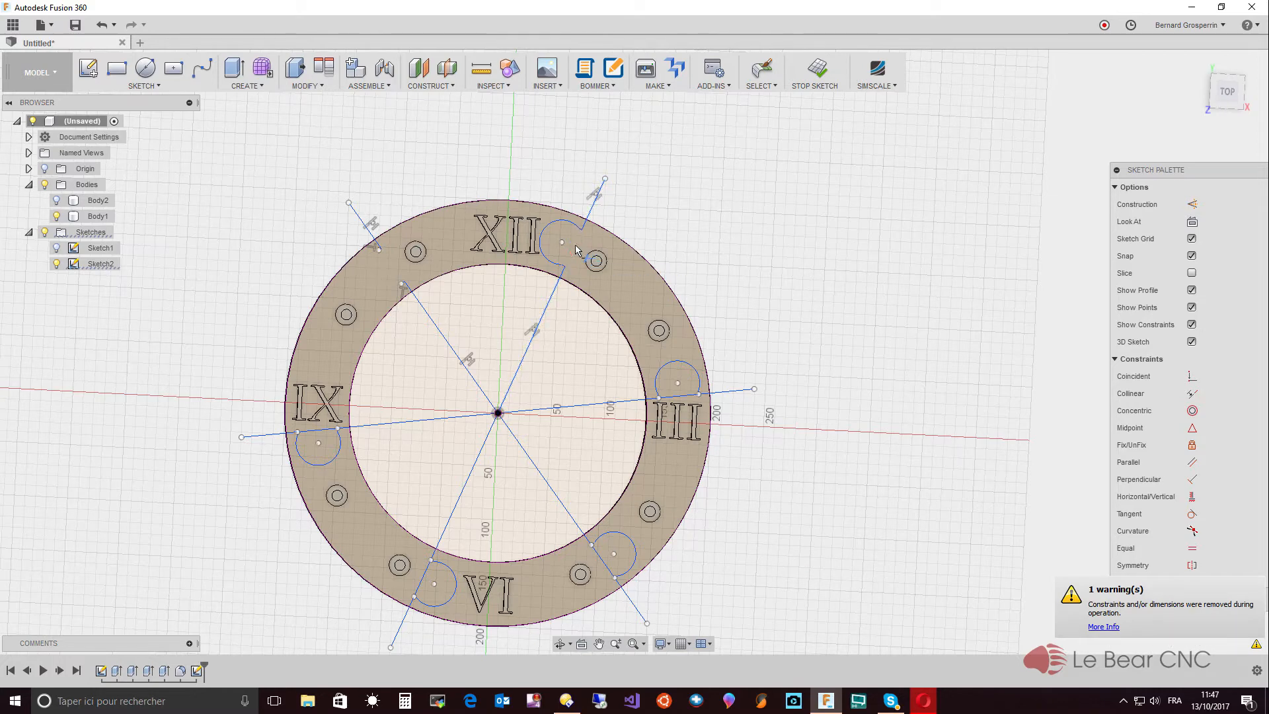
left_click(677, 397)
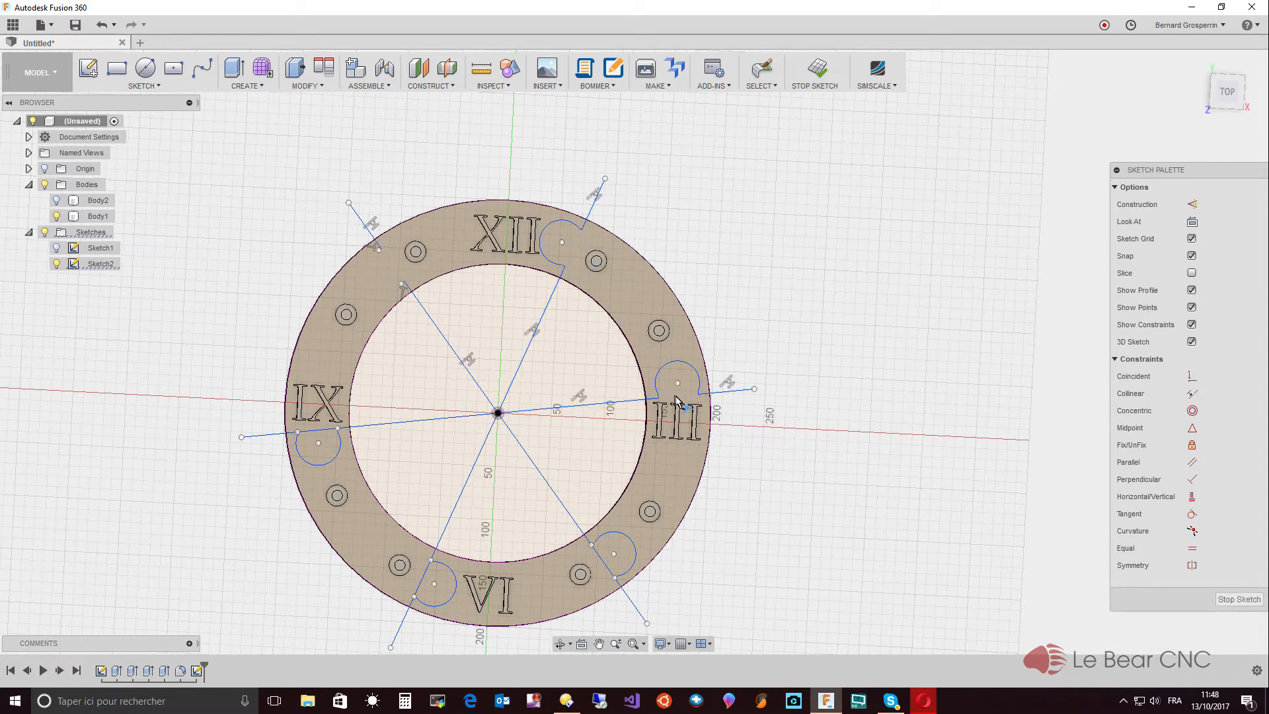
left_click(607, 566)
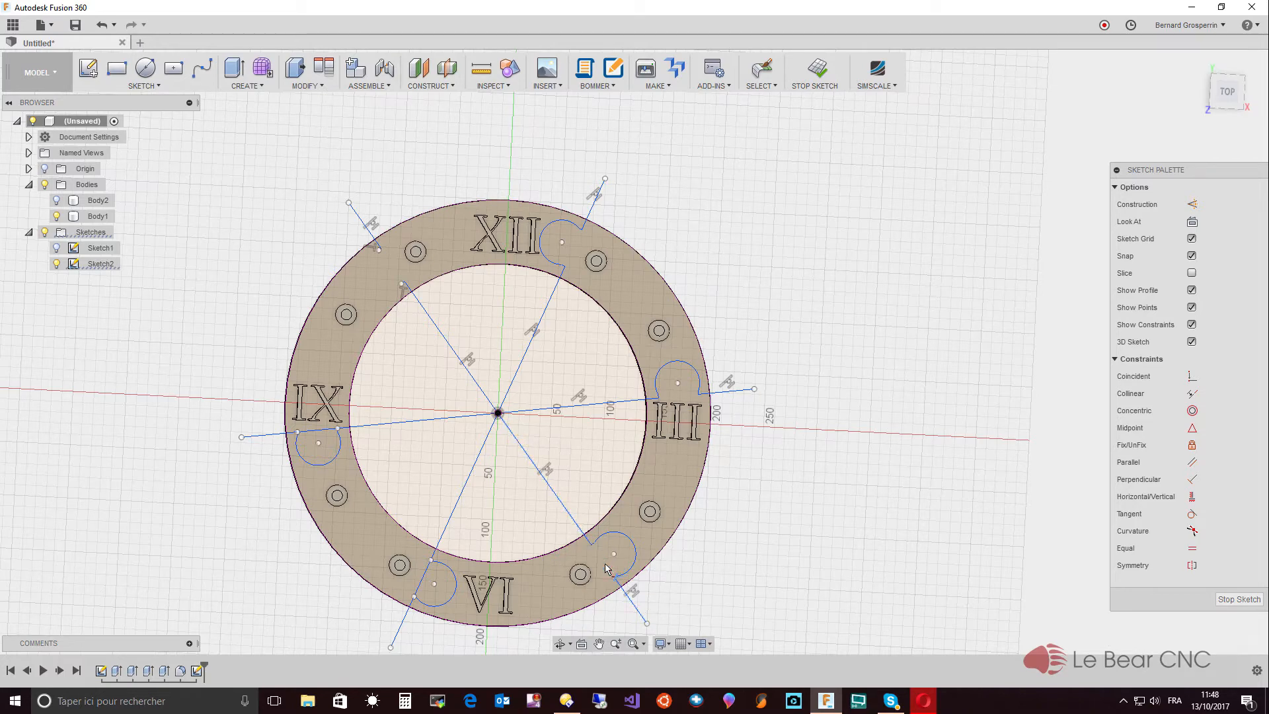
left_click(422, 580)
left_click(318, 433)
scroll(402, 334, "up", 1)
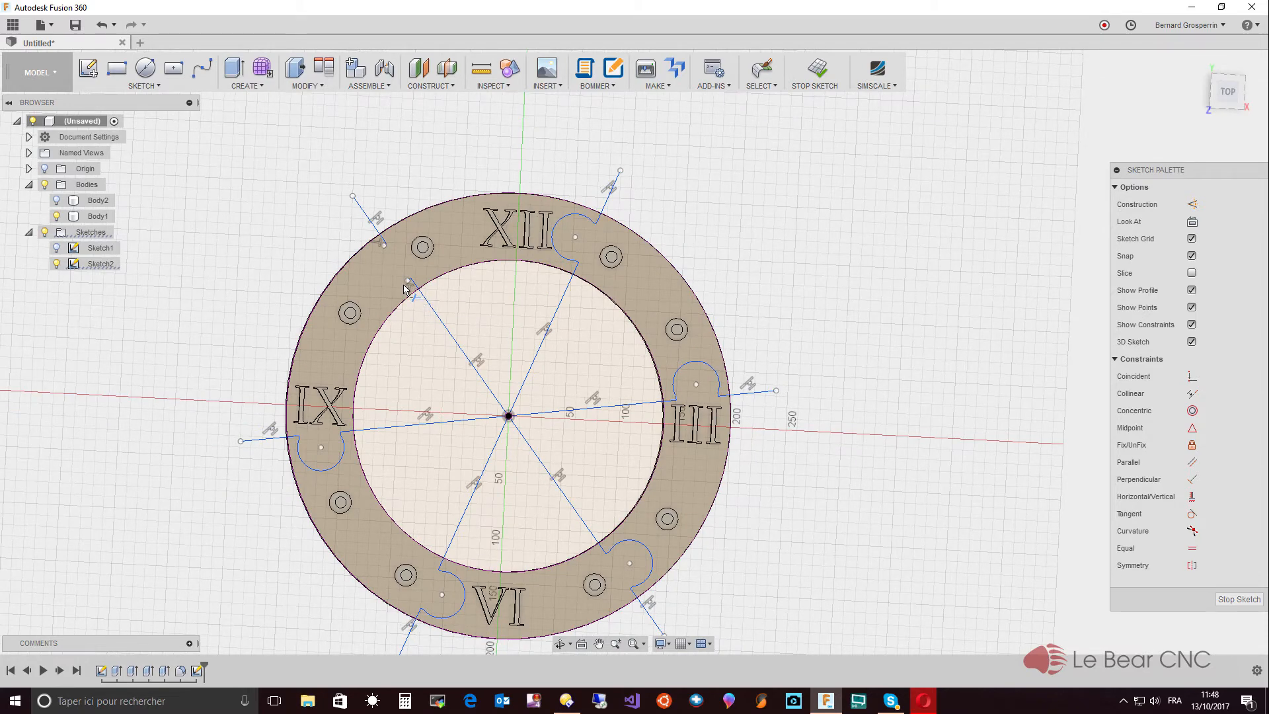
Step: Undo the recent neck trims and the removal of the original tab's arc between IX and XII
left_click(97, 31)
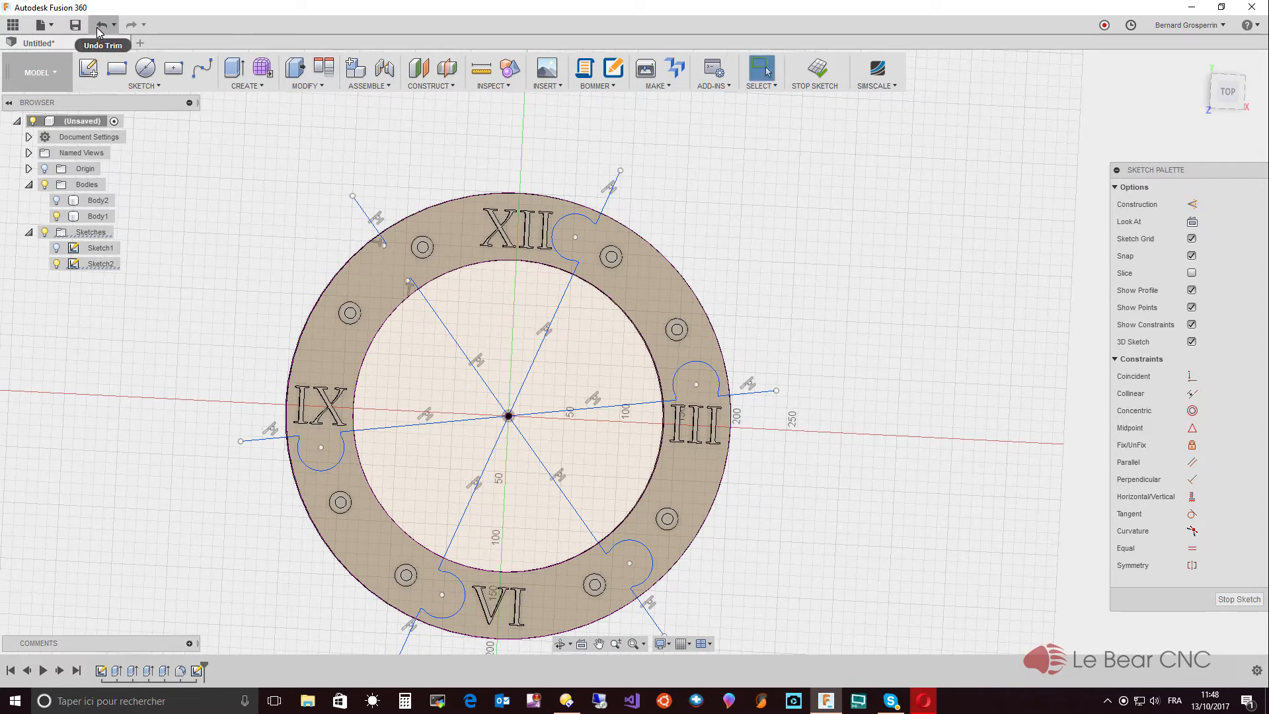
left_click(100, 27)
left_click(99, 28)
left_click(99, 28)
left_click(100, 28)
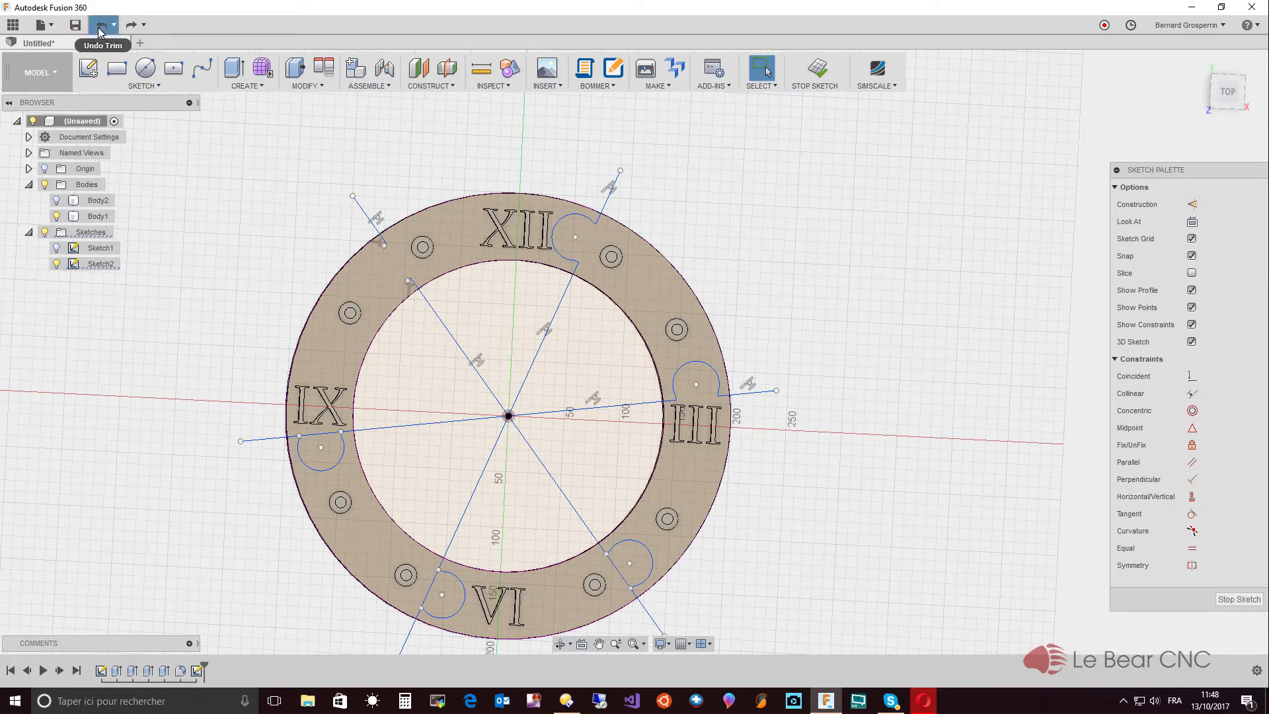
left_click(100, 27)
left_click(100, 27)
left_click(100, 27)
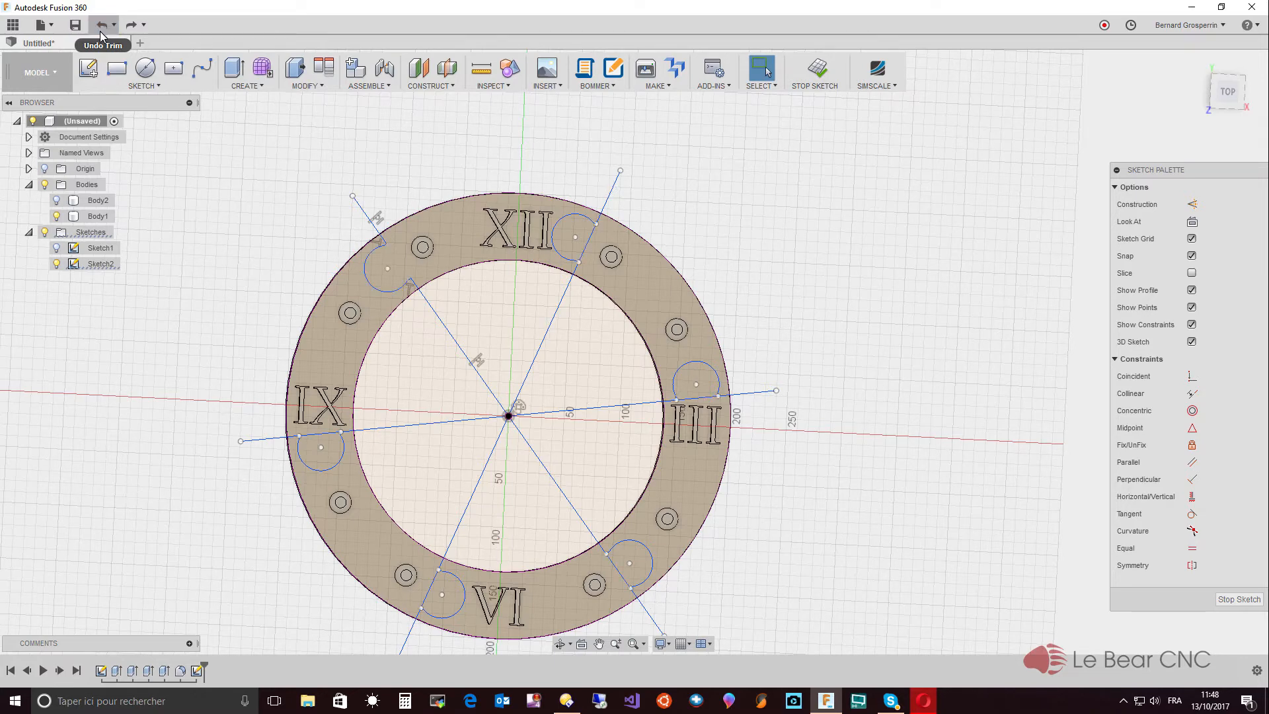
Step: Trim the radial line pieces across the necks of the other five tabs, keeping the original tab's arc
key("t")
left_click(553, 239)
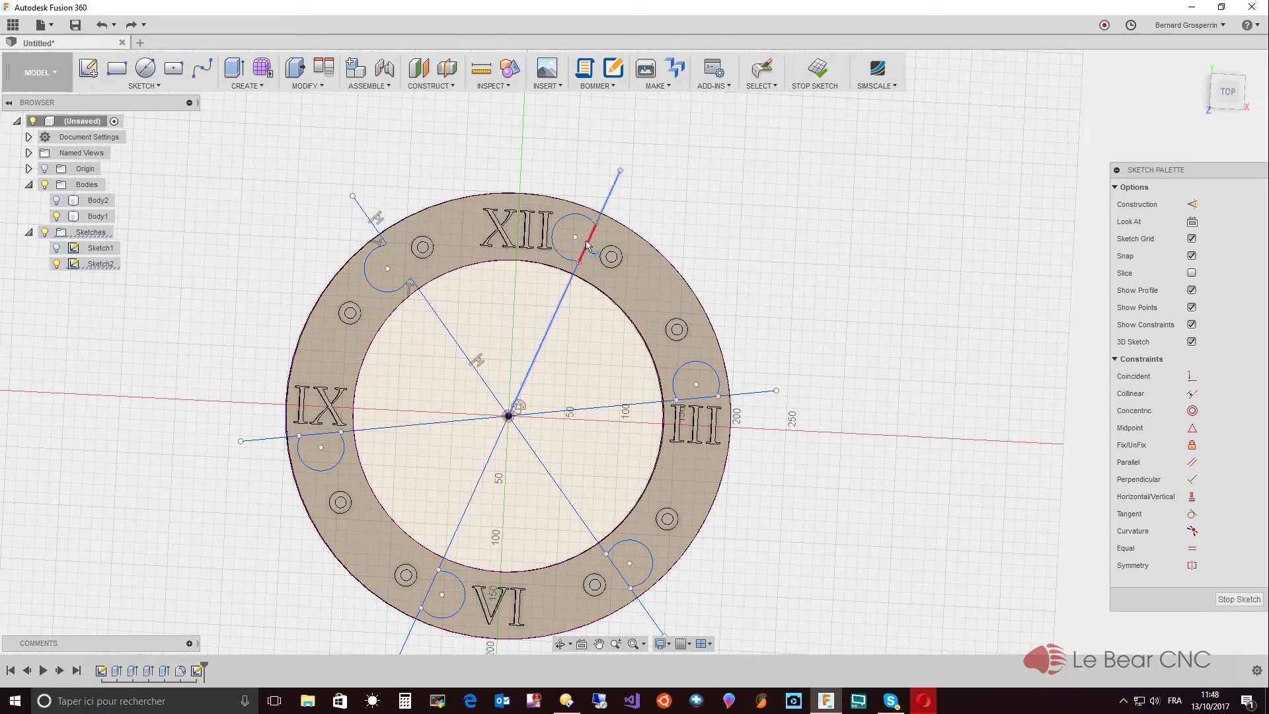
left_click(587, 244)
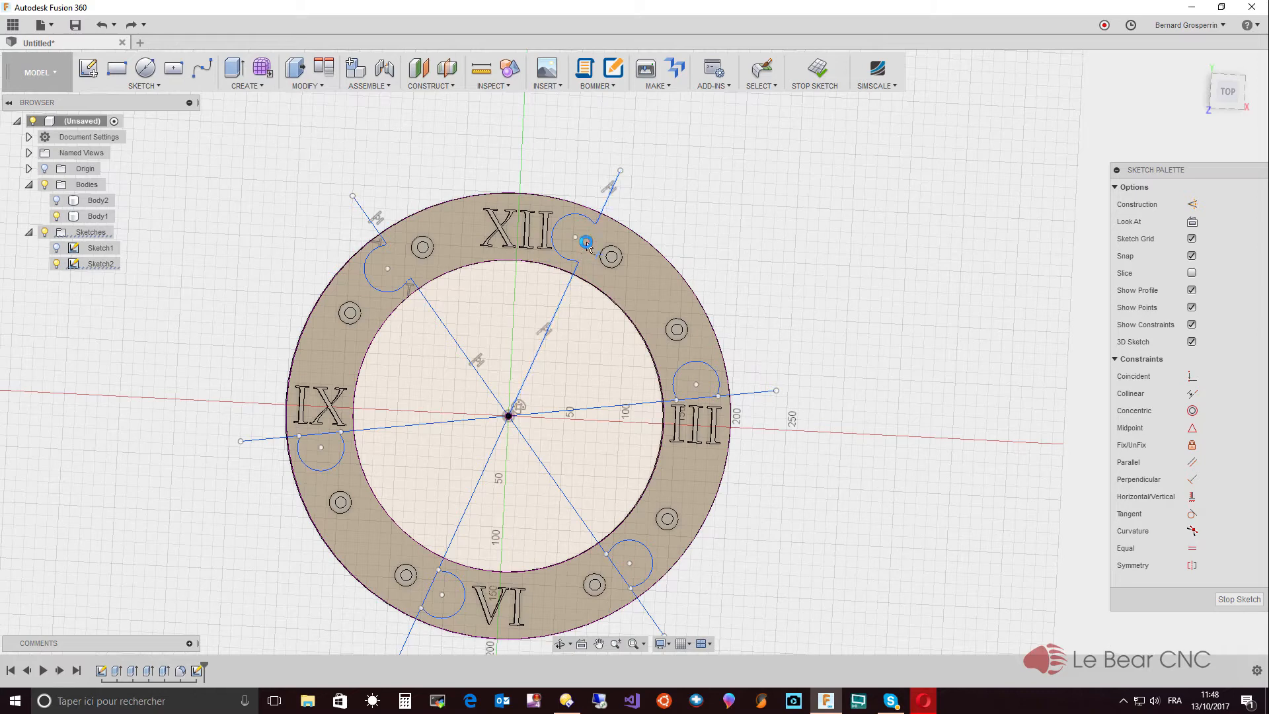
left_click(699, 401)
left_click(697, 406)
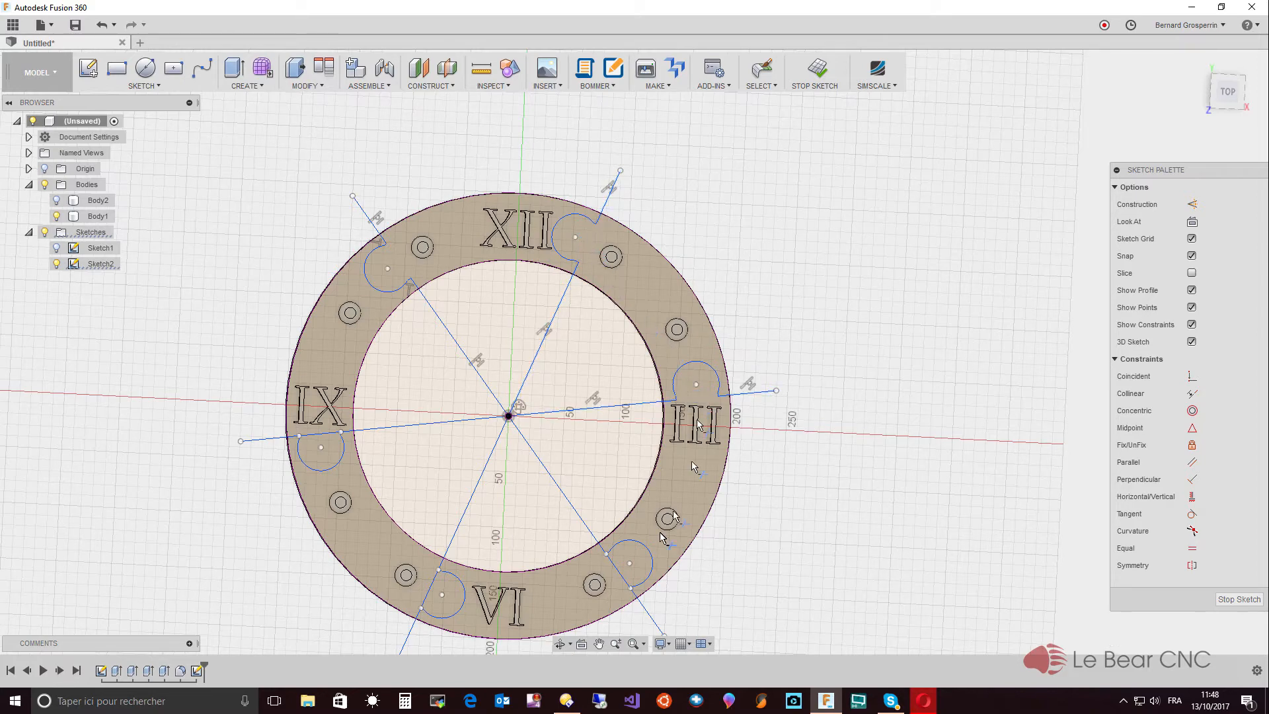
left_click(624, 582)
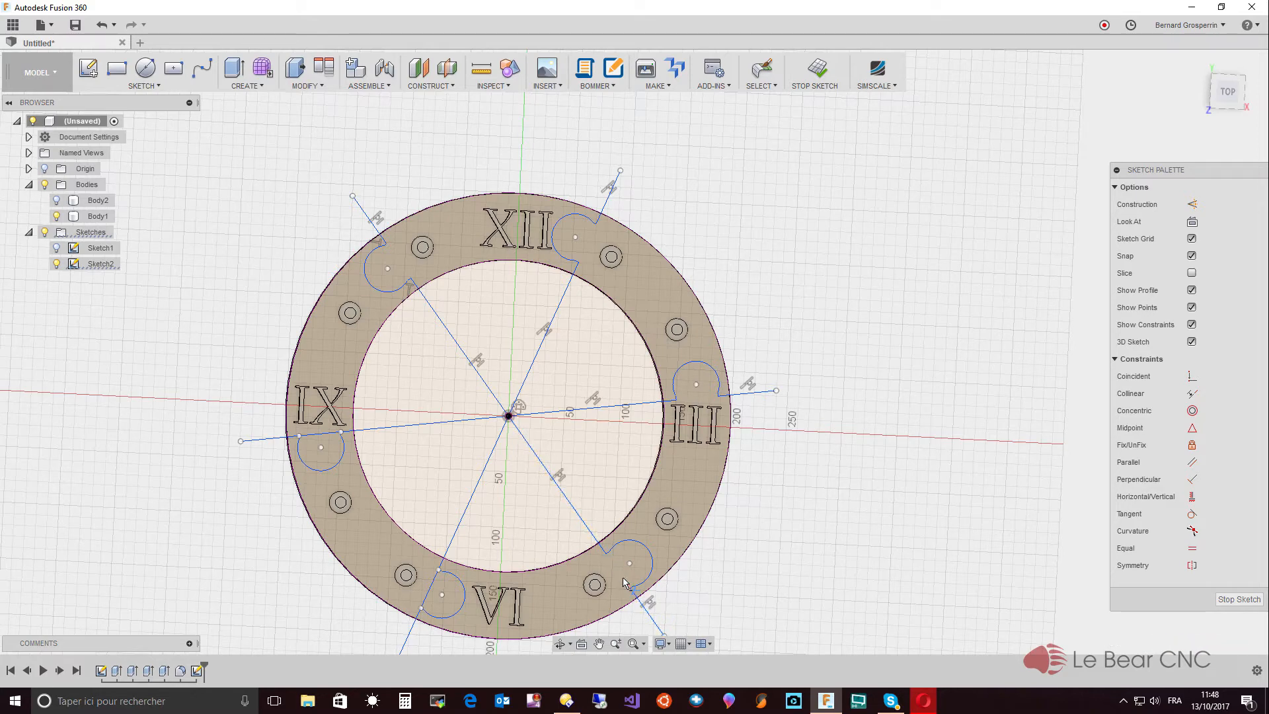
left_click(433, 590)
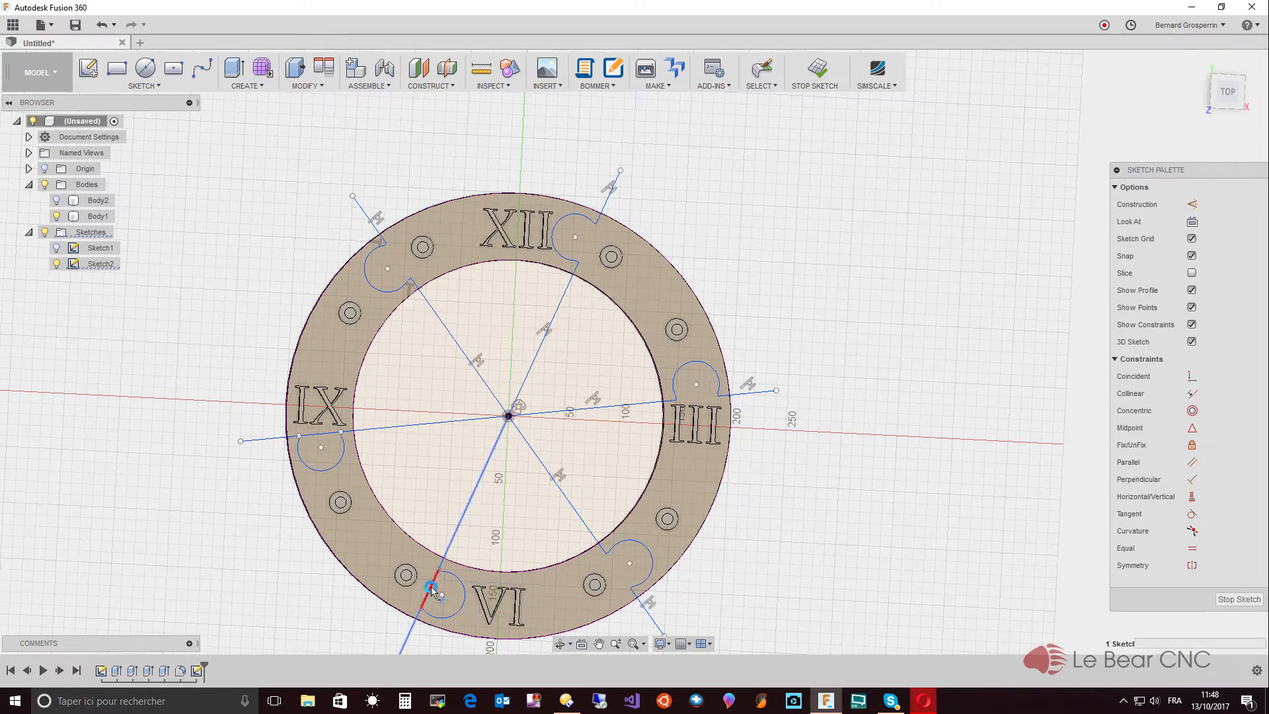
left_click(320, 435)
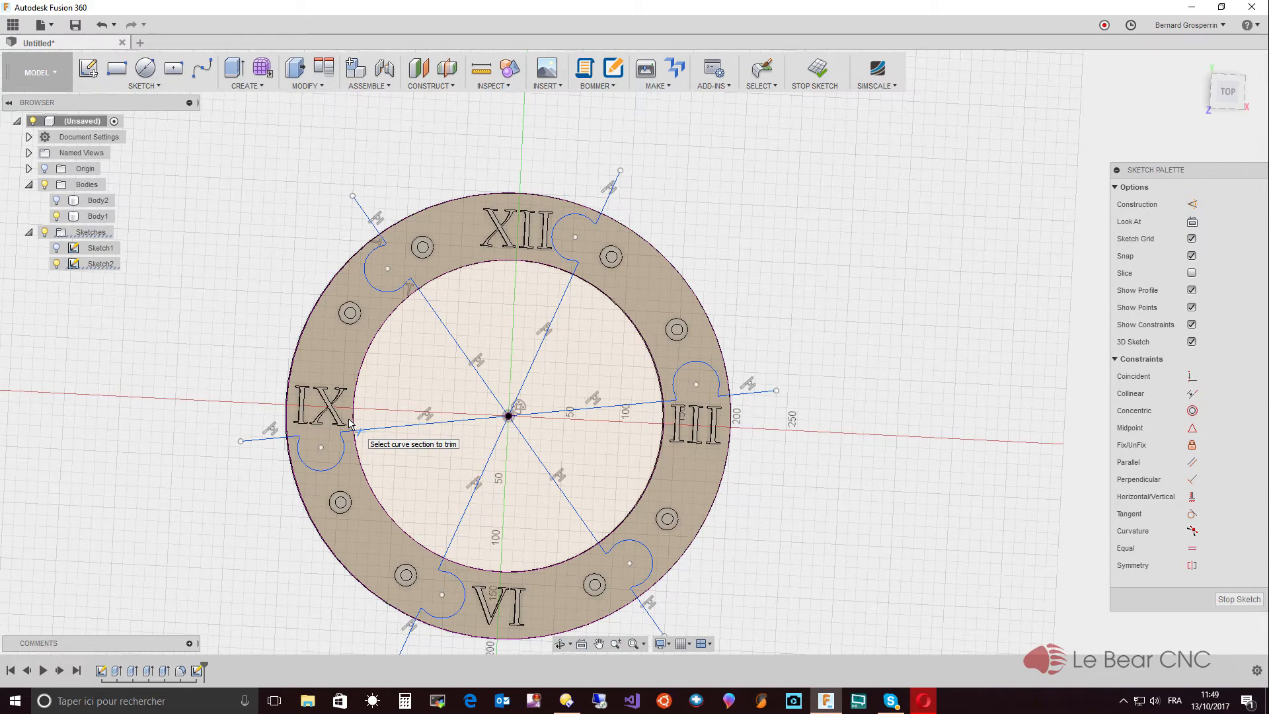
key("Escape")
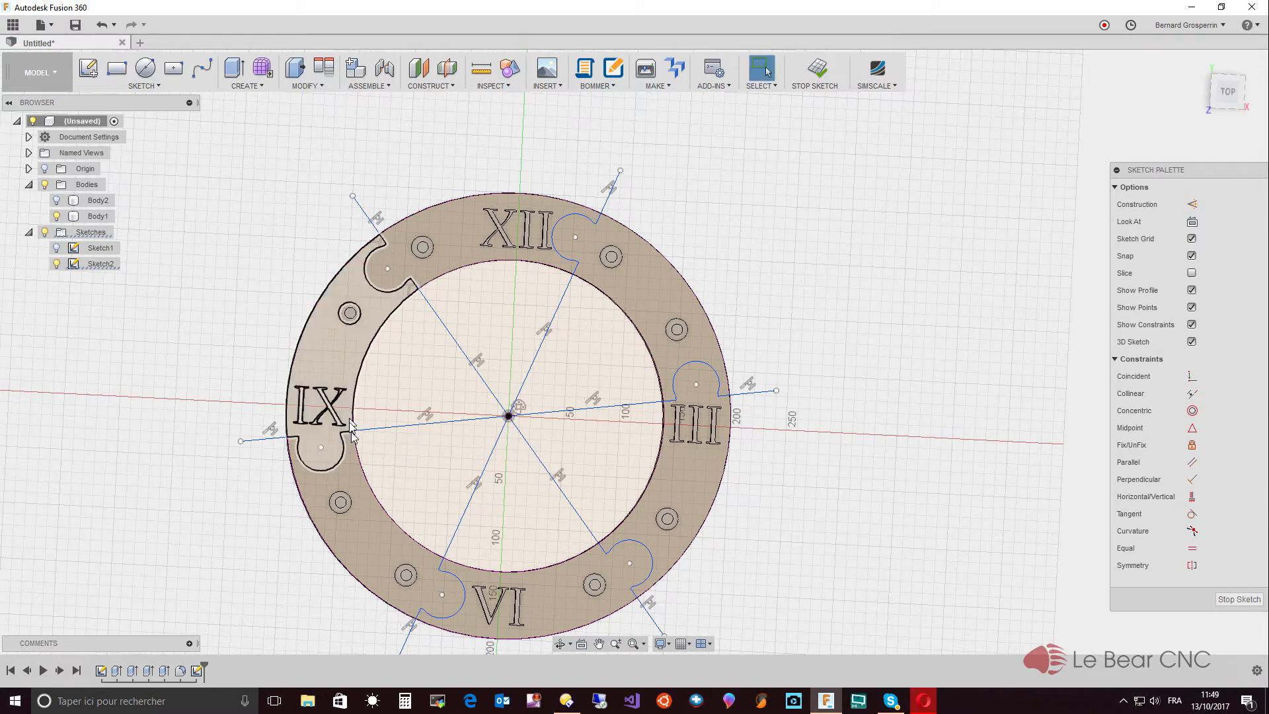
Step: Switch from the Model to the Patch workspace
scroll(255, 499, "up", 1)
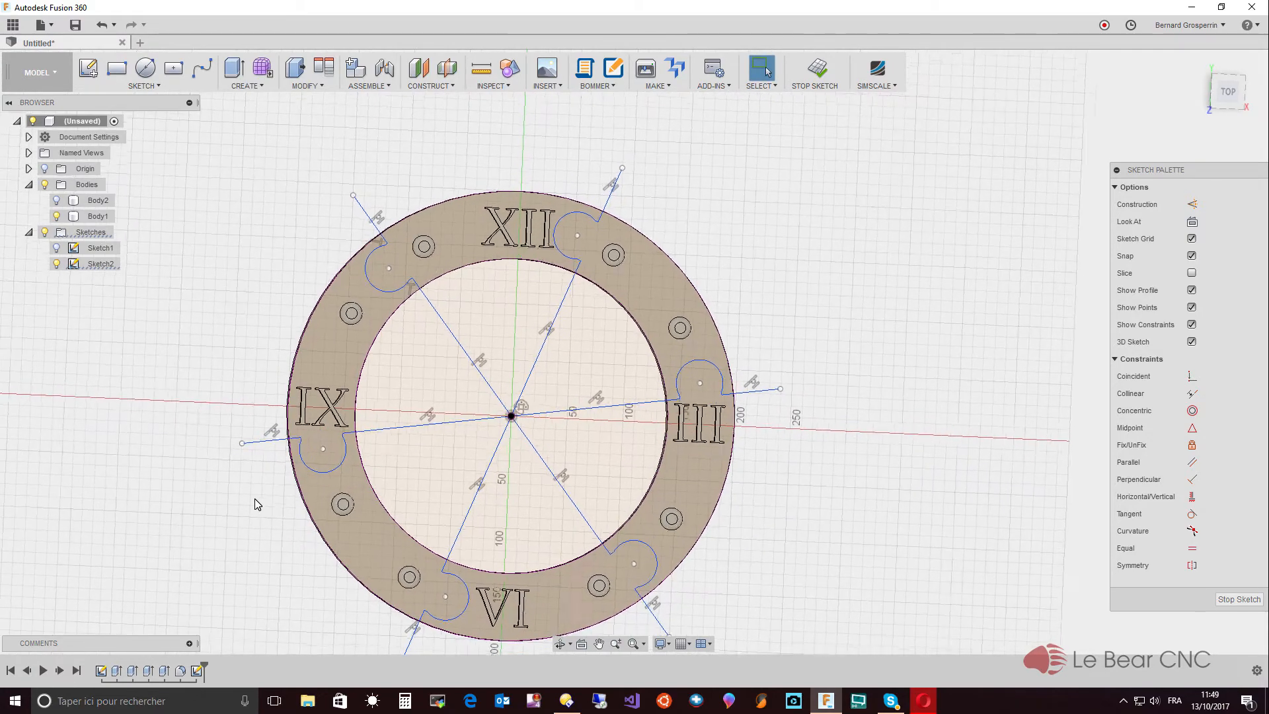
middle_click_drag(255, 498, 296, 454)
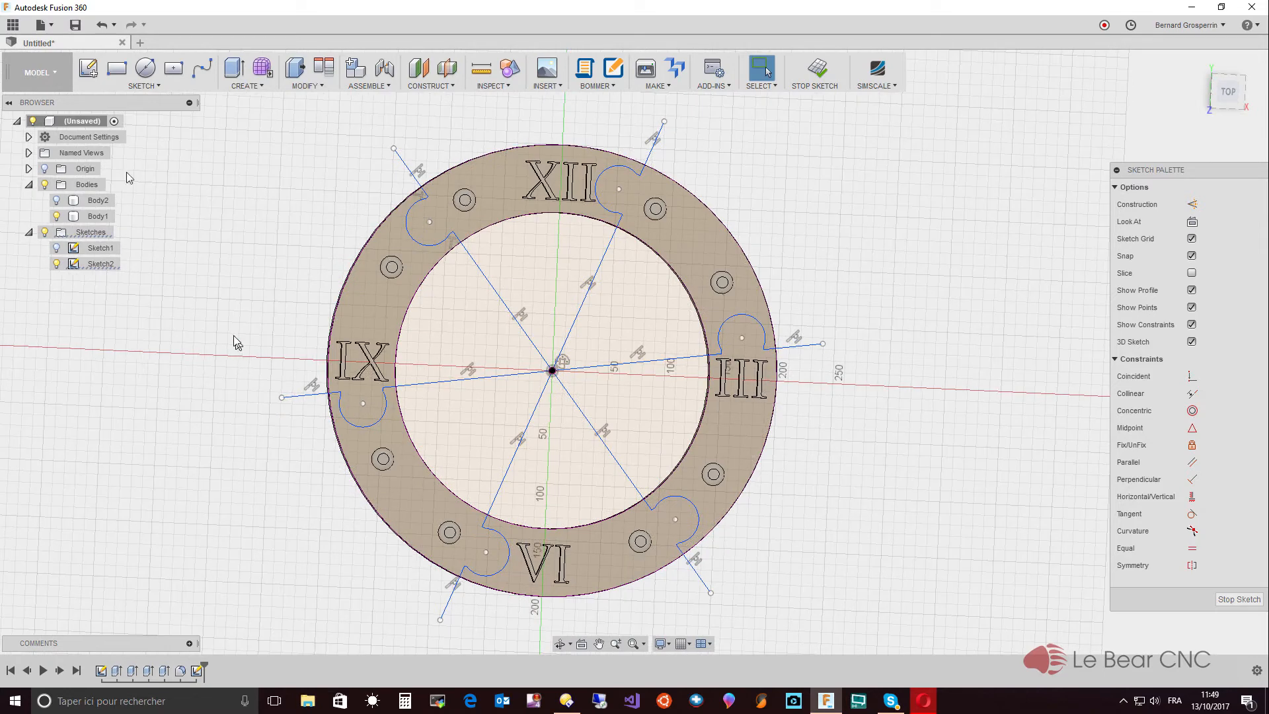
left_click(57, 78)
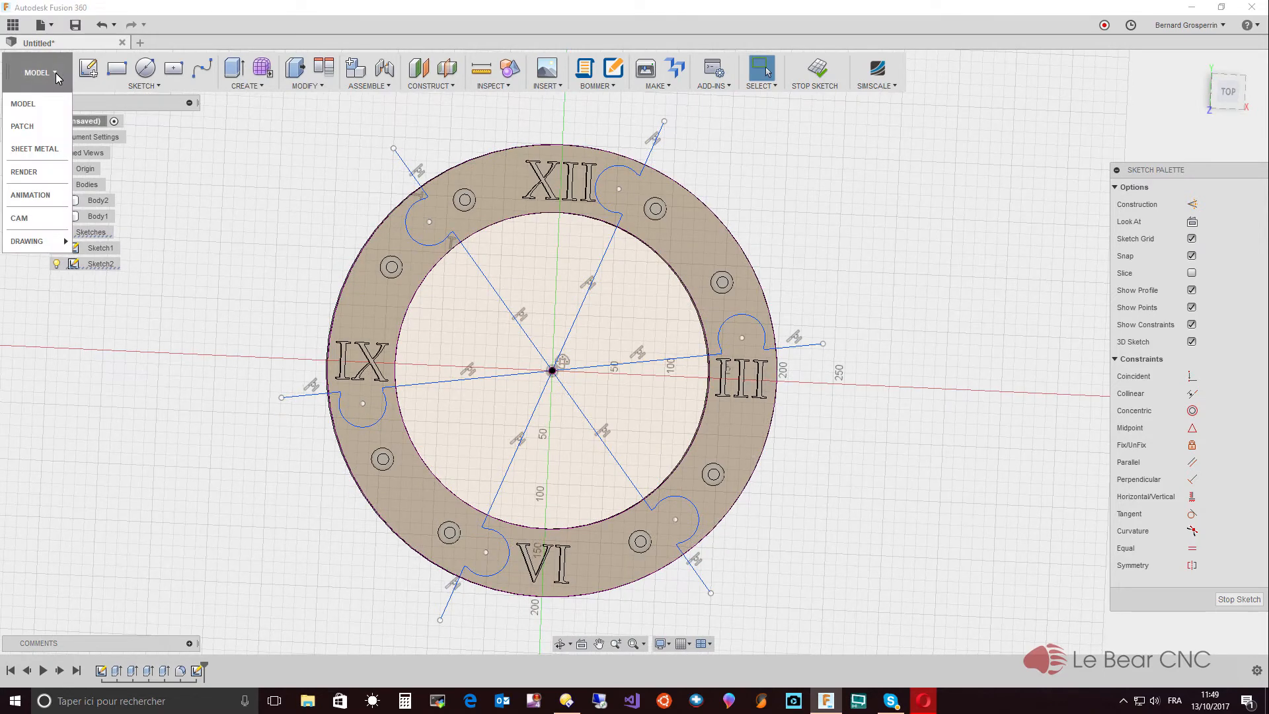
left_click(22, 126)
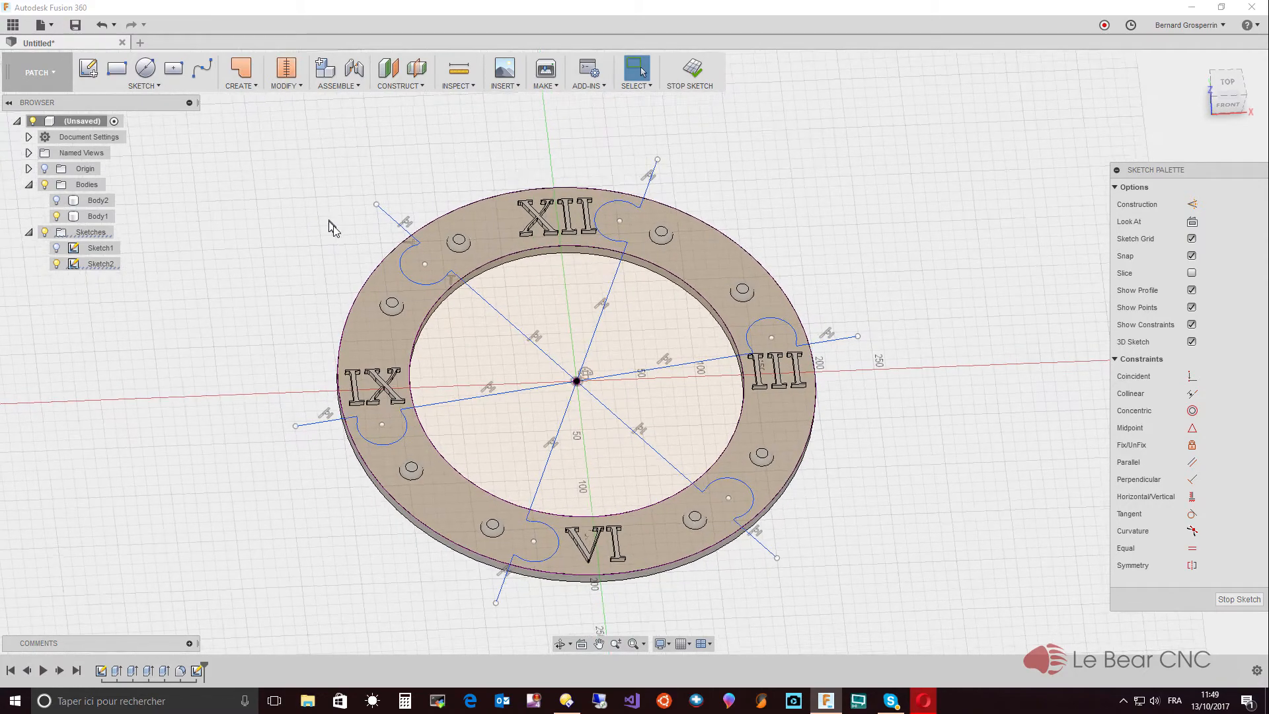
Step: Start an Extrude of the sketch curves and reselect all six radial lines with their tabs as chained profiles
left_click_drag(330, 422, 412, 236)
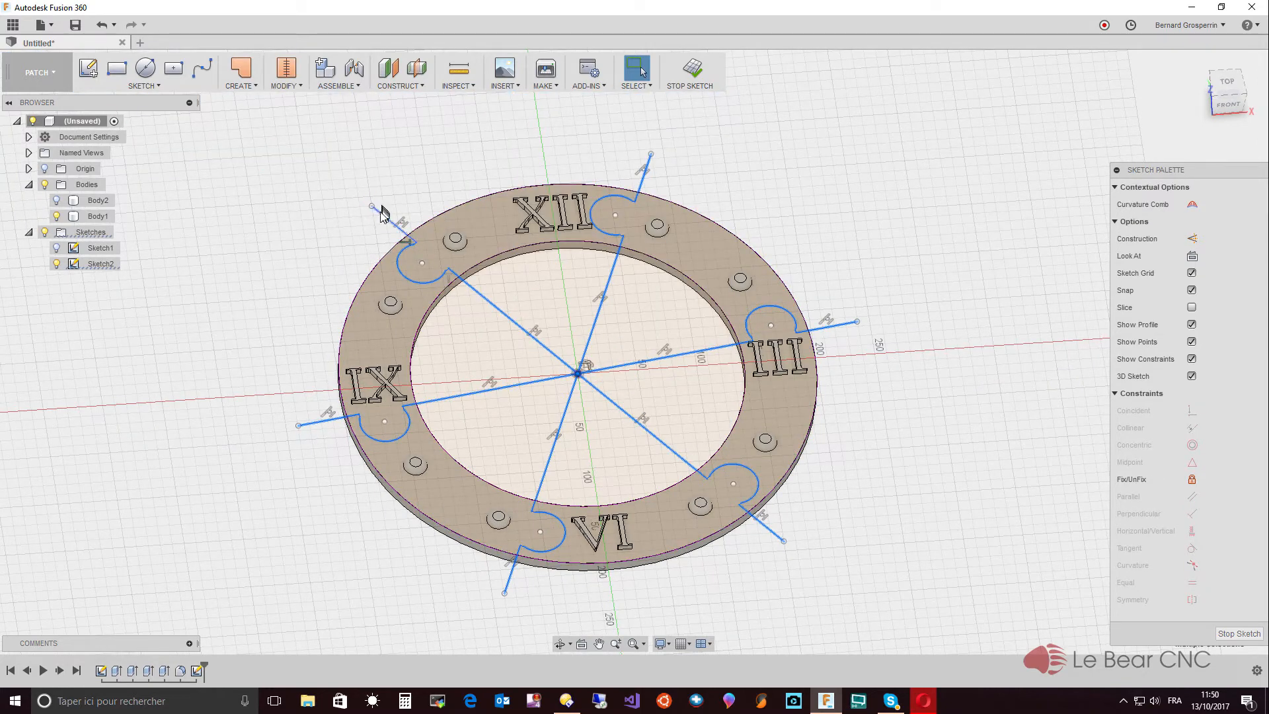
right_click(381, 220)
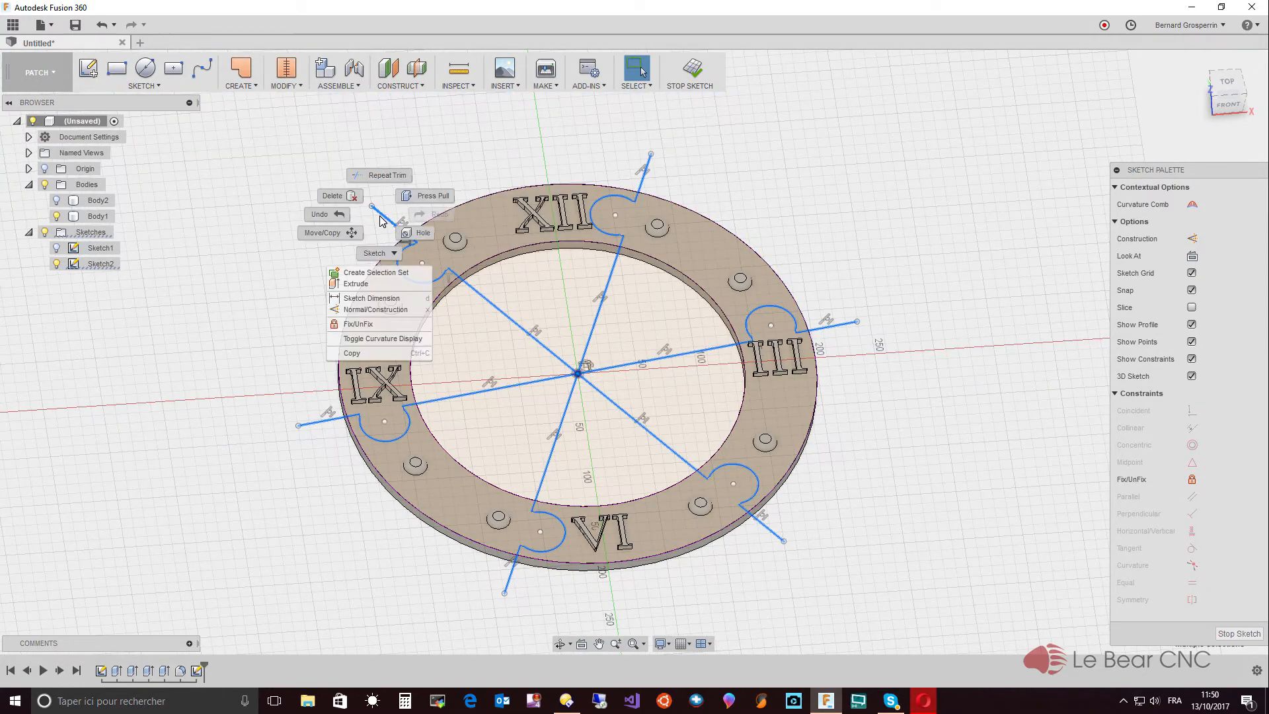
left_click(362, 285)
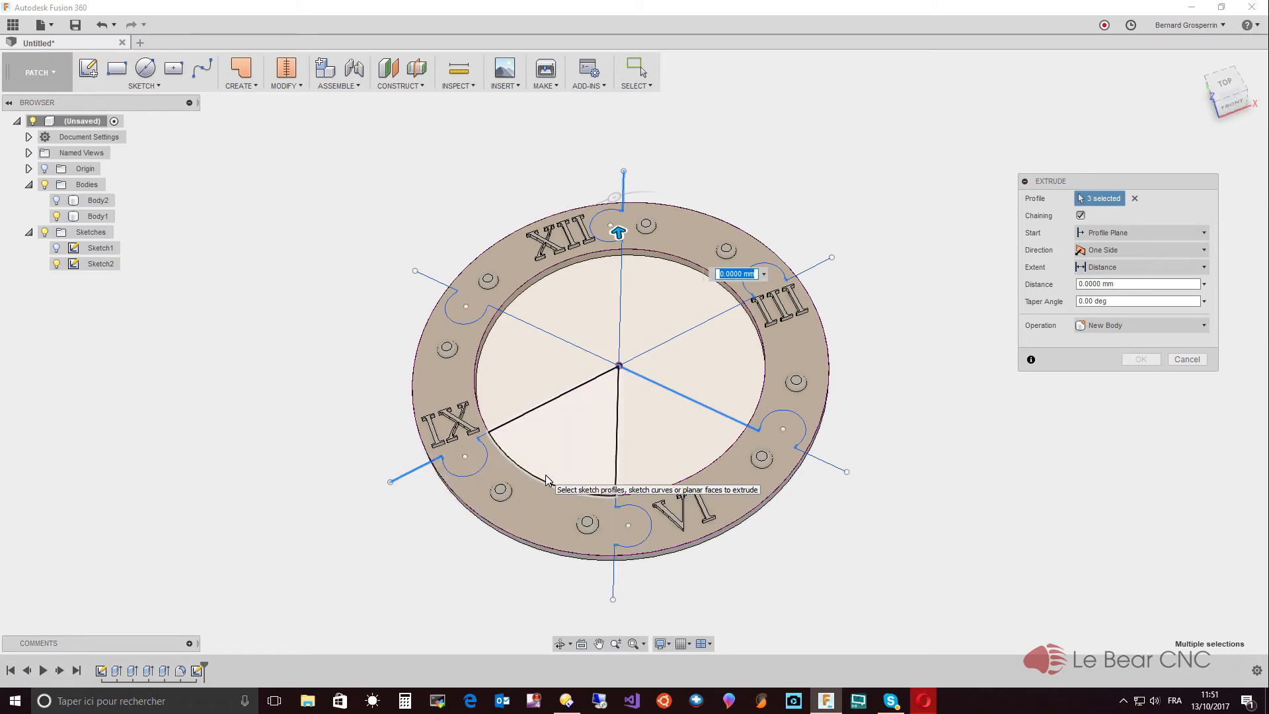
left_click(1134, 198)
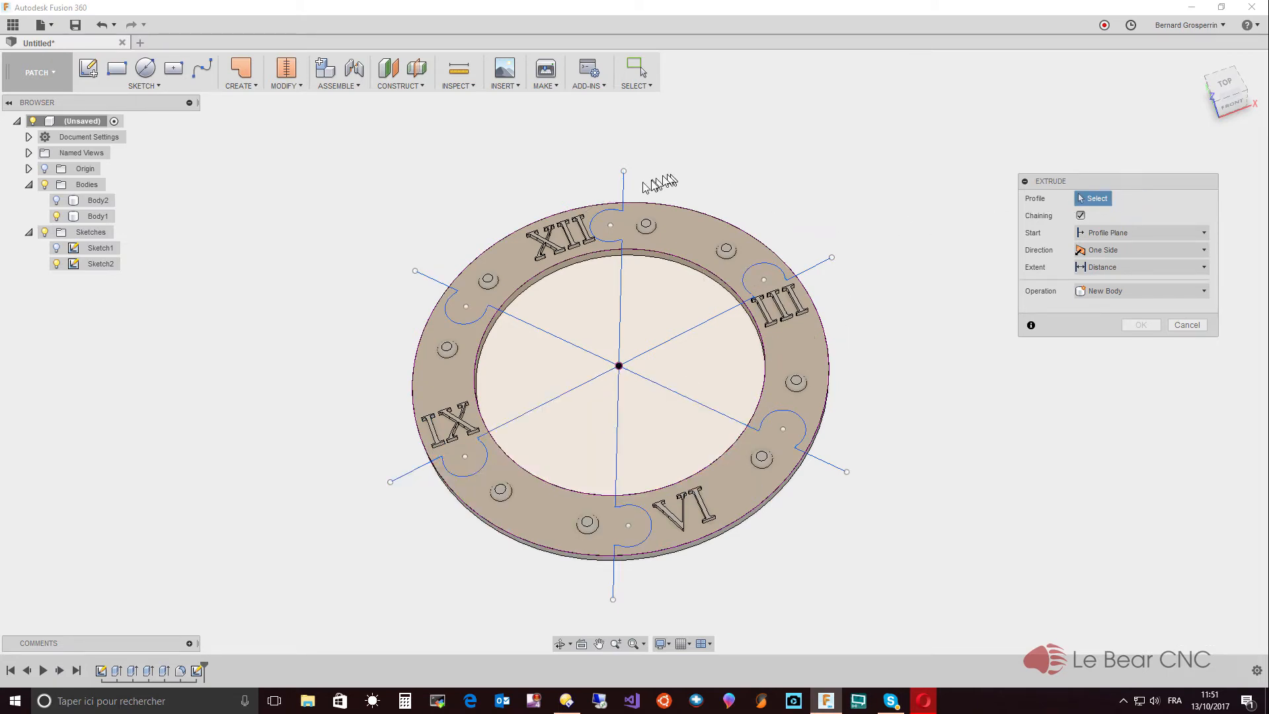
left_click(618, 215)
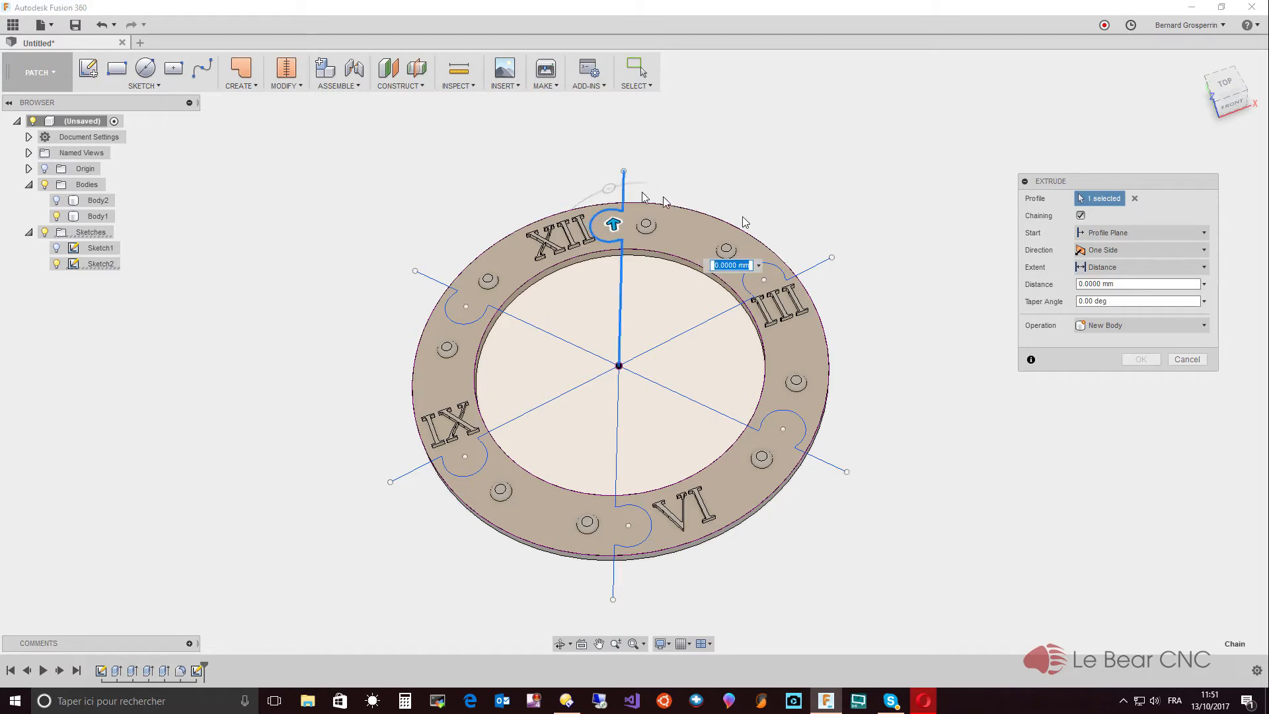
left_click(820, 270)
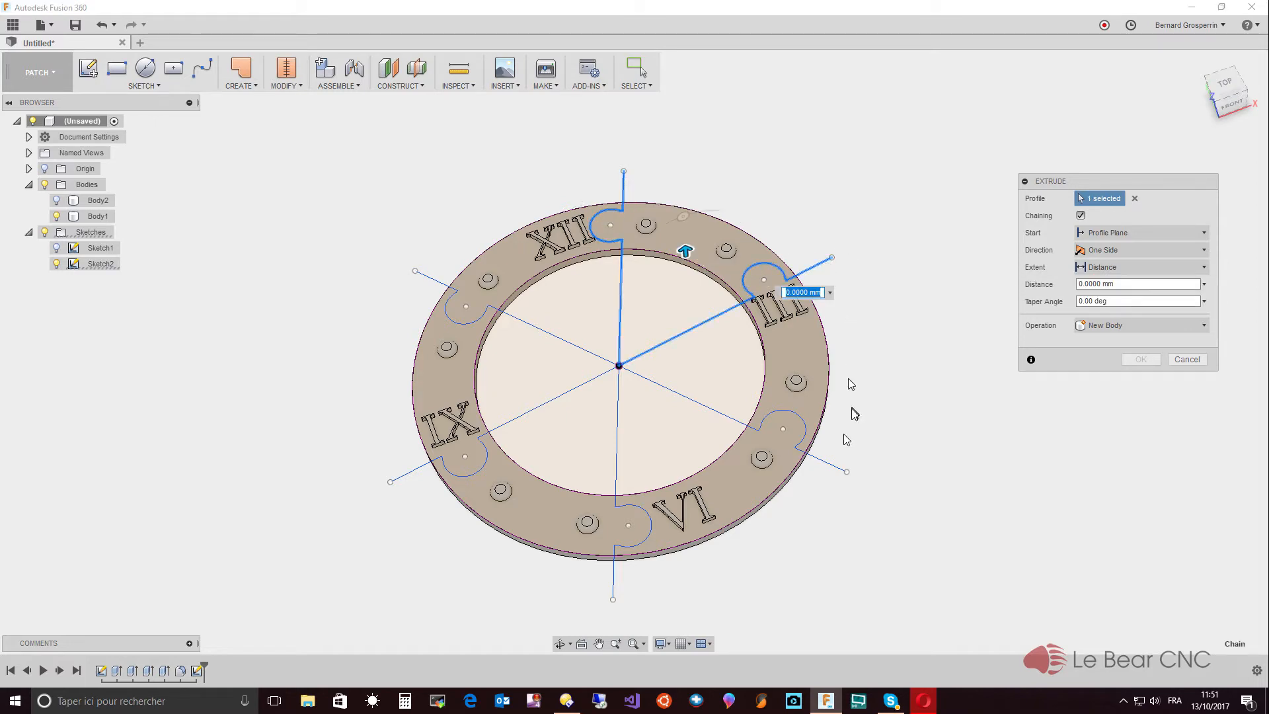
left_click(825, 465)
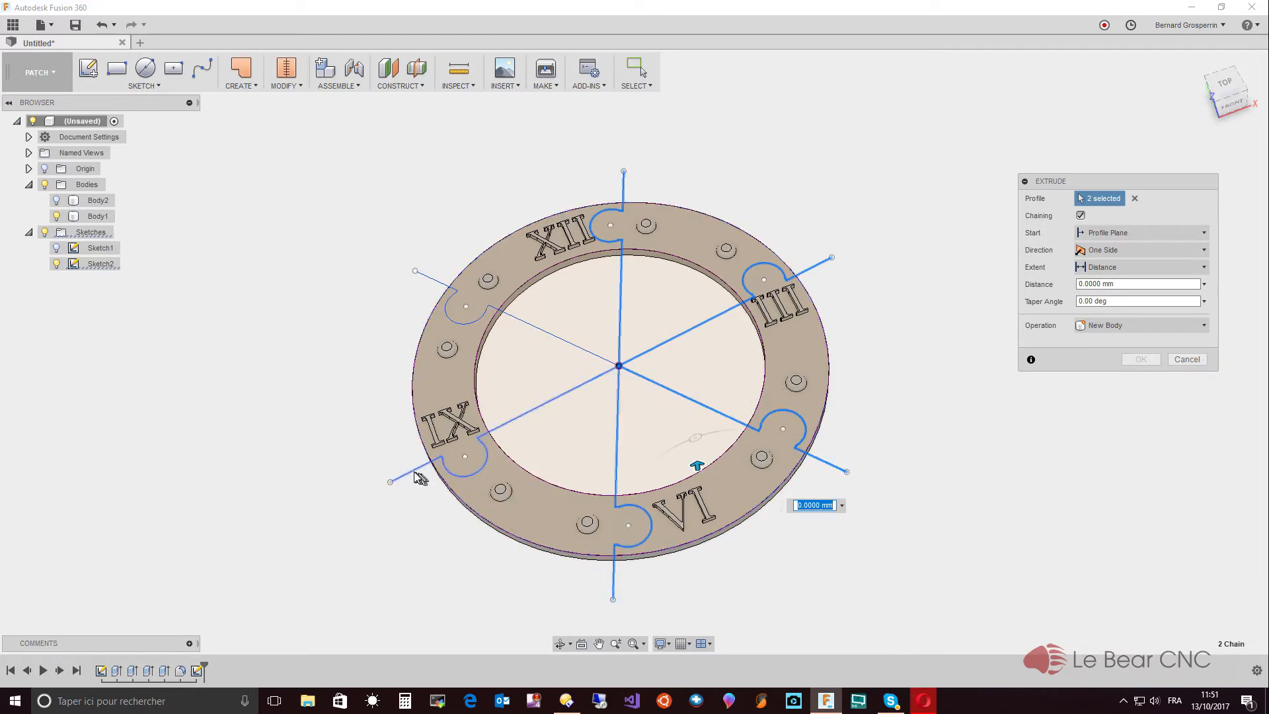
left_click(426, 456)
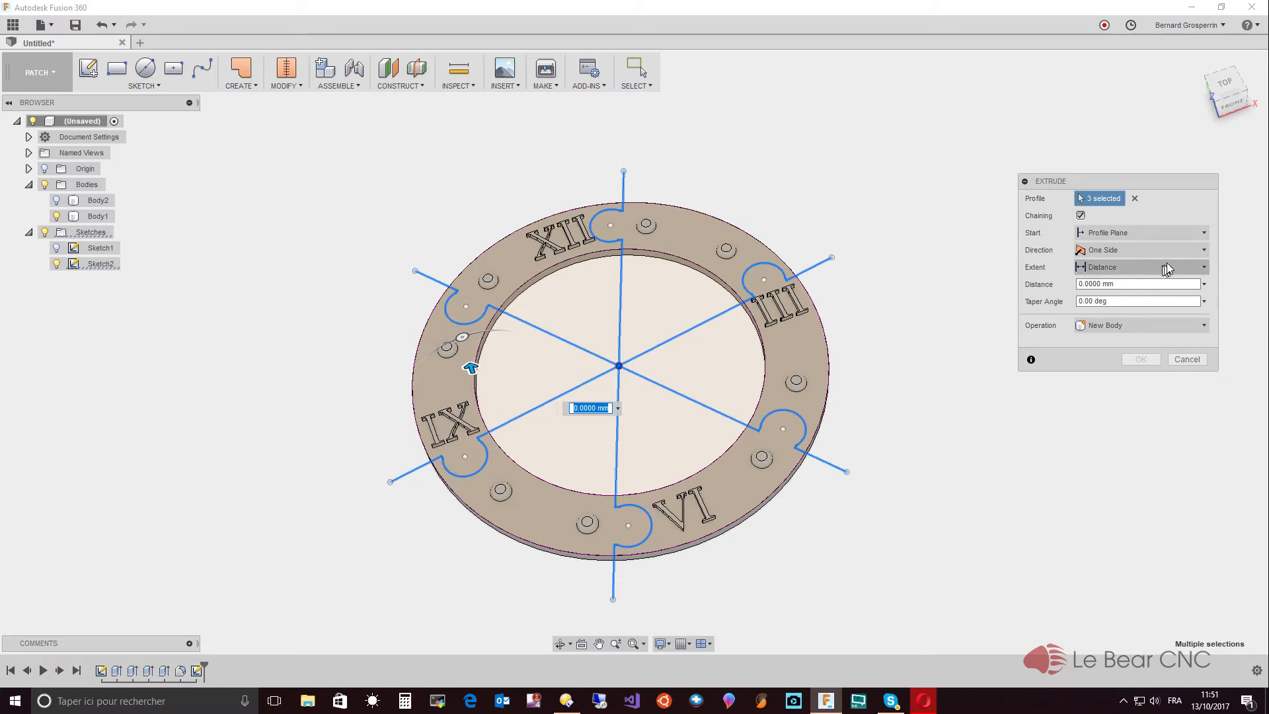
Step: Set the extrusion's direction to Two Sides and its operation to New Body
left_click(1204, 251)
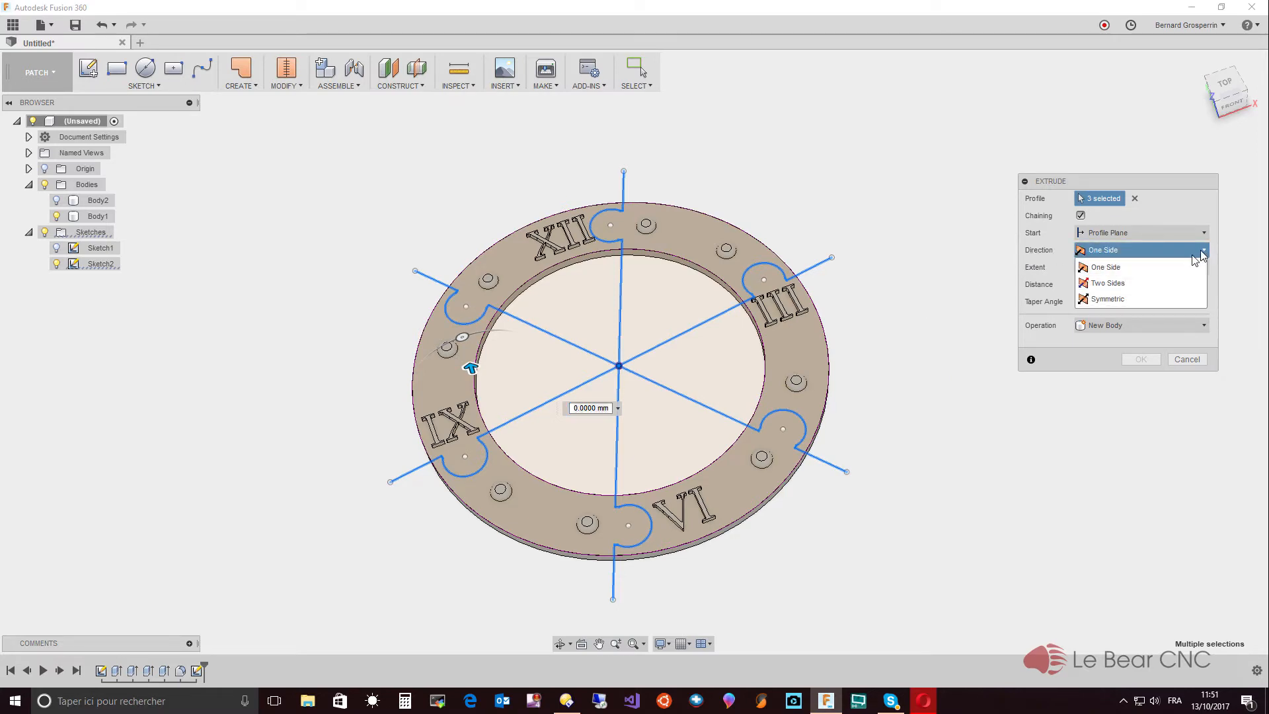
left_click(1165, 290)
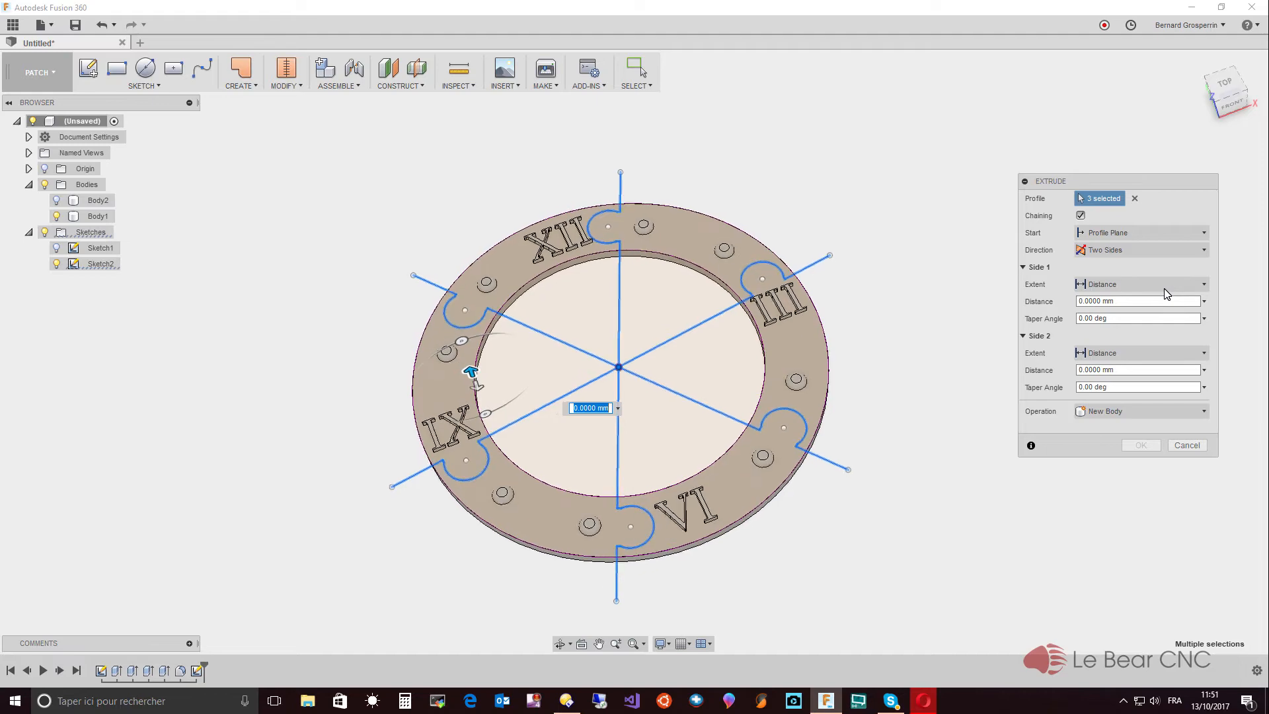
mouse_move(1164, 288)
middle_mouse_down("shift")
mouse_move(1084, 326)
mouse_move(728, 339)
mouse_move(645, 380)
middle_mouse_up("shift")
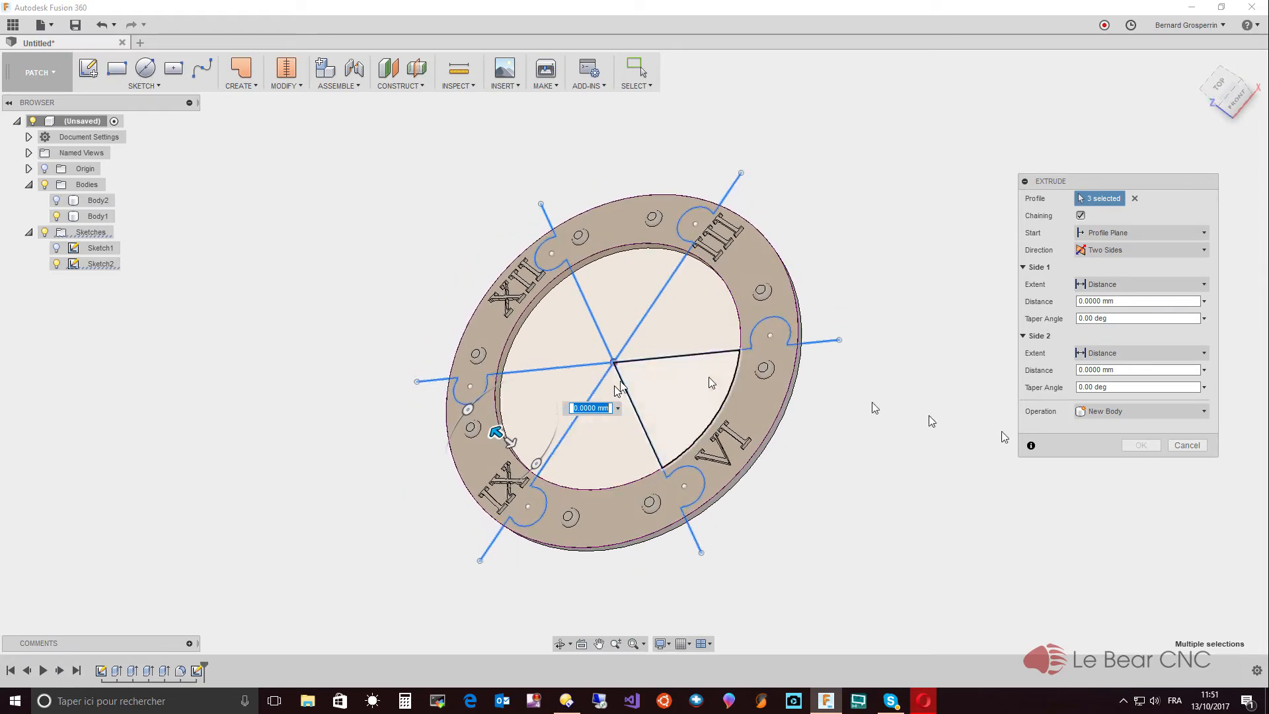
left_click(1204, 411)
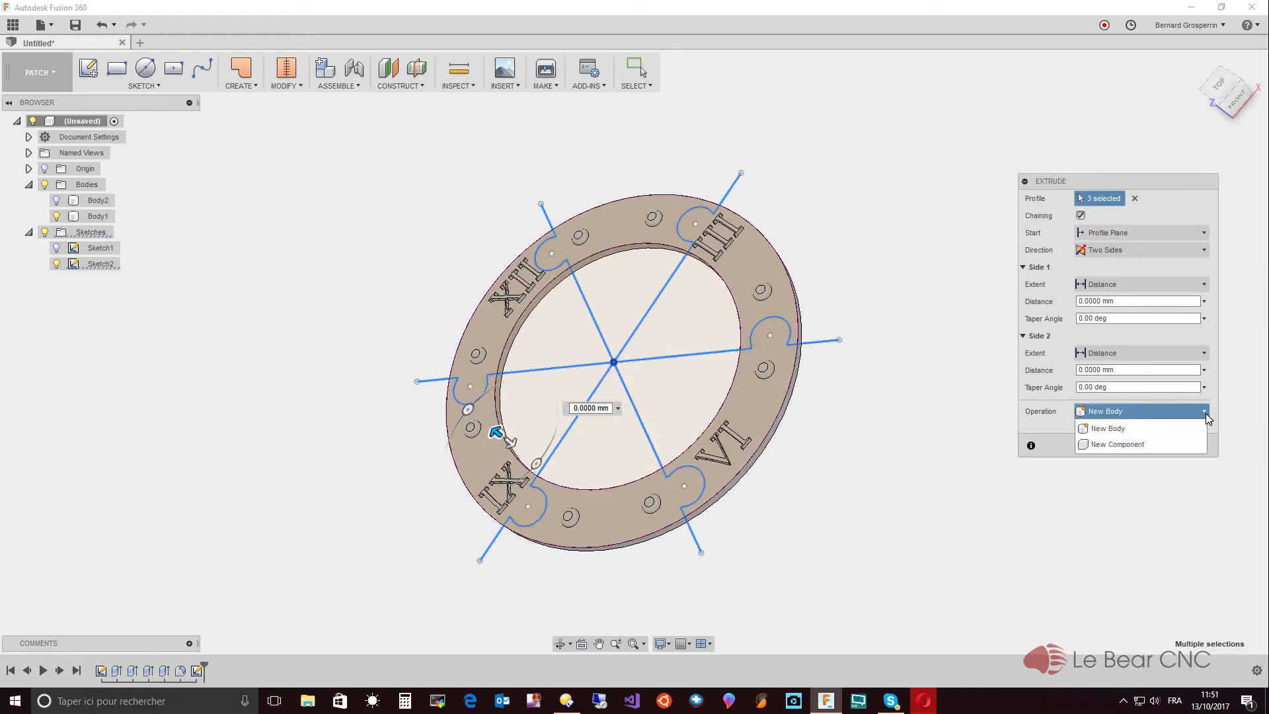
left_click(1192, 426)
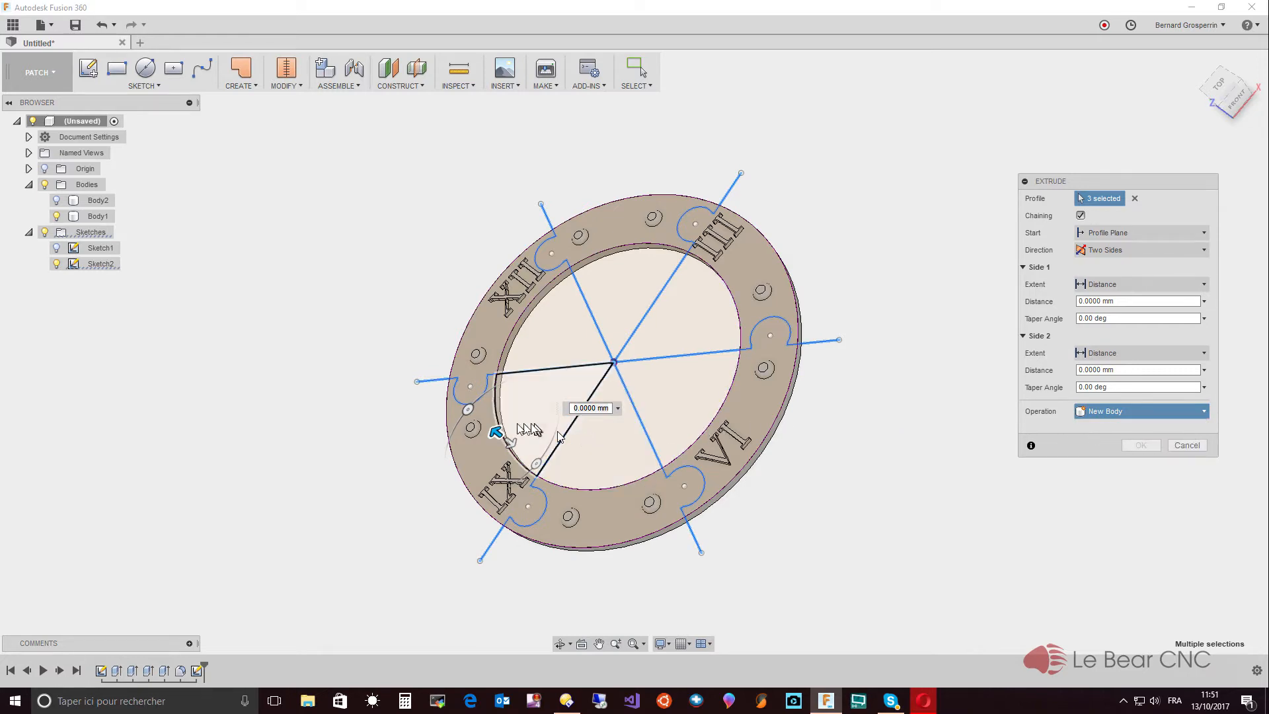
Step: Extrude the tabbed radial lines into surfaces about 35 mm on side 1 and about 110 mm on side 2
left_click_drag(496, 431, 472, 425)
middle_click_drag(558, 471, 548, 466, "shift")
left_click_drag(555, 474, 522, 486)
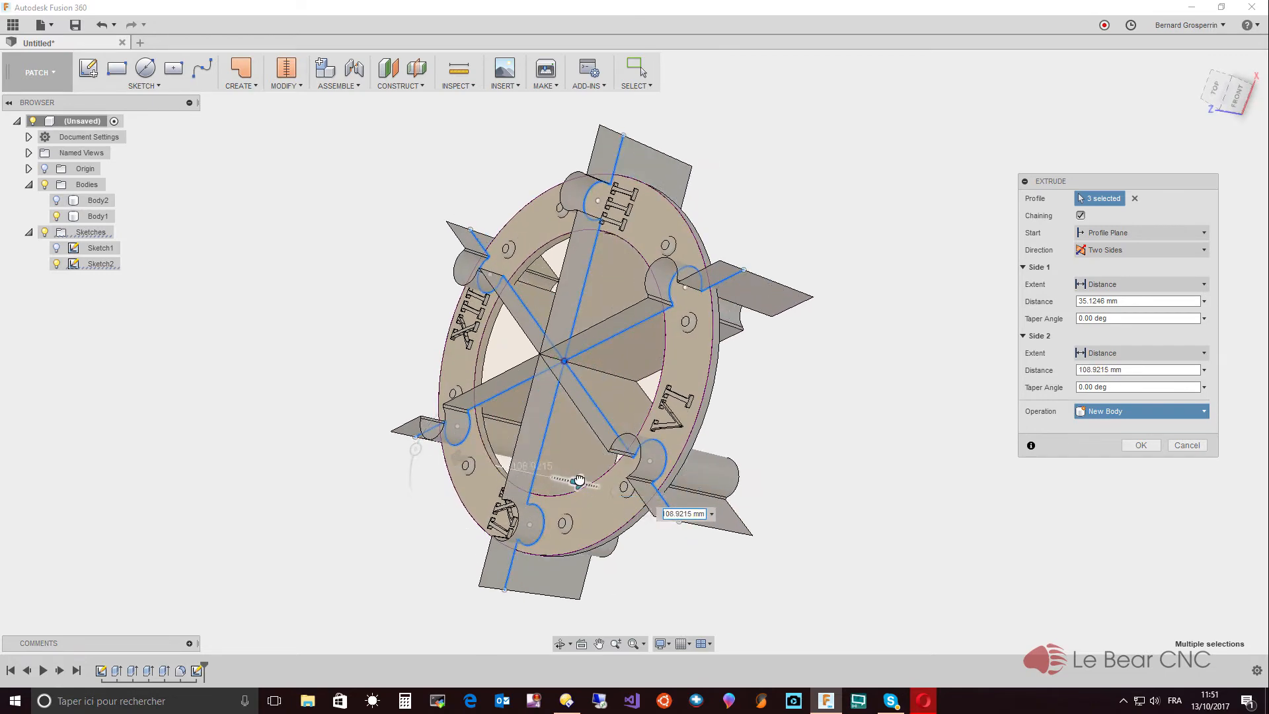
middle_click_drag(793, 502, 991, 591, "shift")
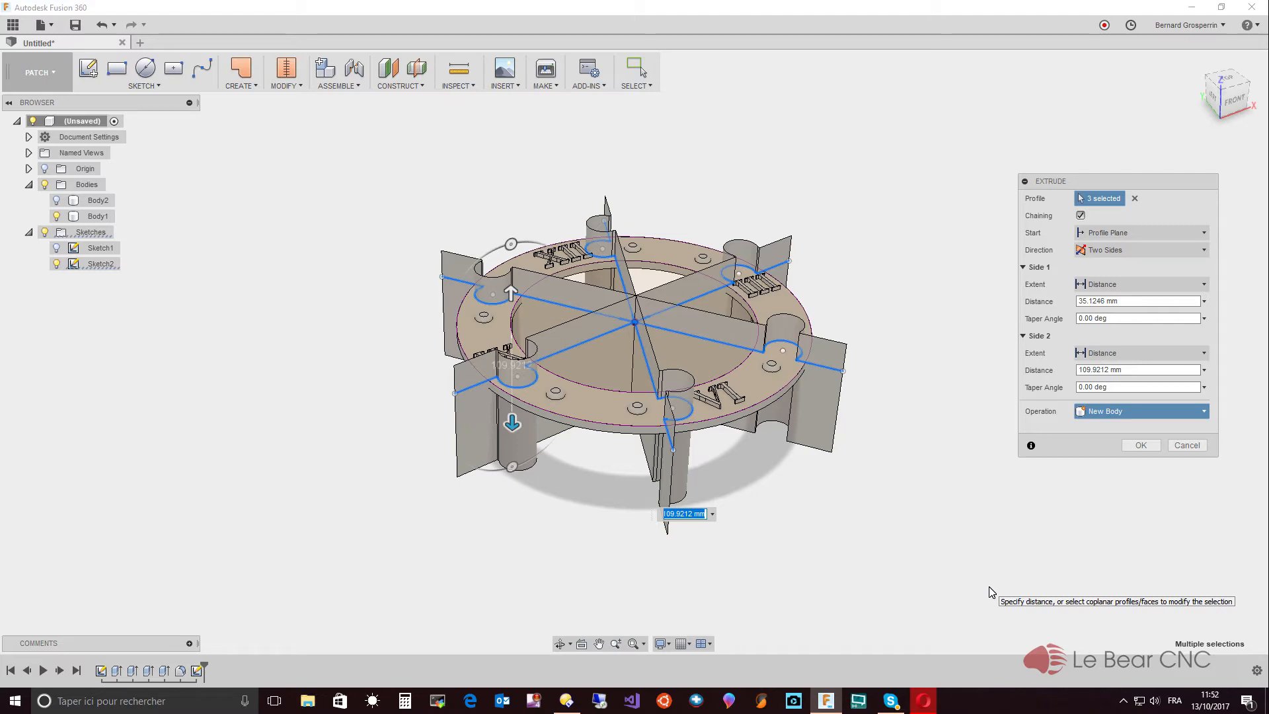
left_click(1143, 446)
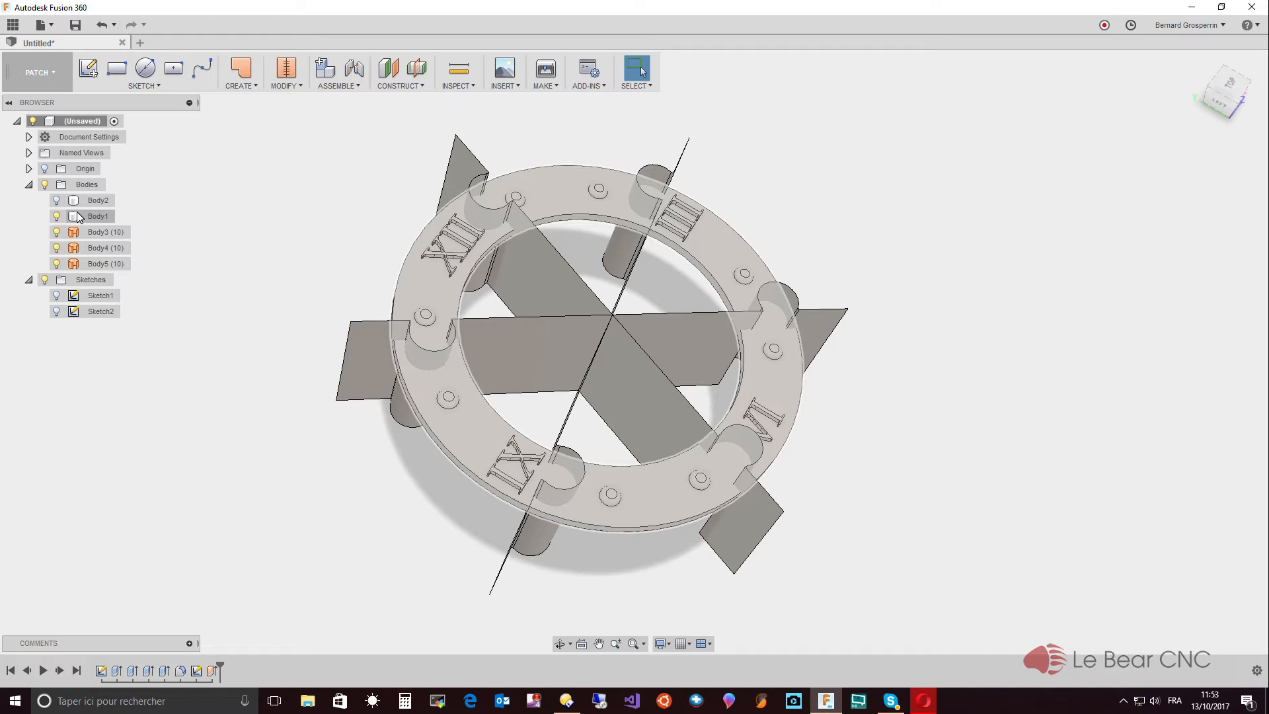
Step: Thicken the three tabbed surface bodies, Body3 to Body5, by 0.3 mm with Symmetric direction and the New Body operation
left_click(86, 233)
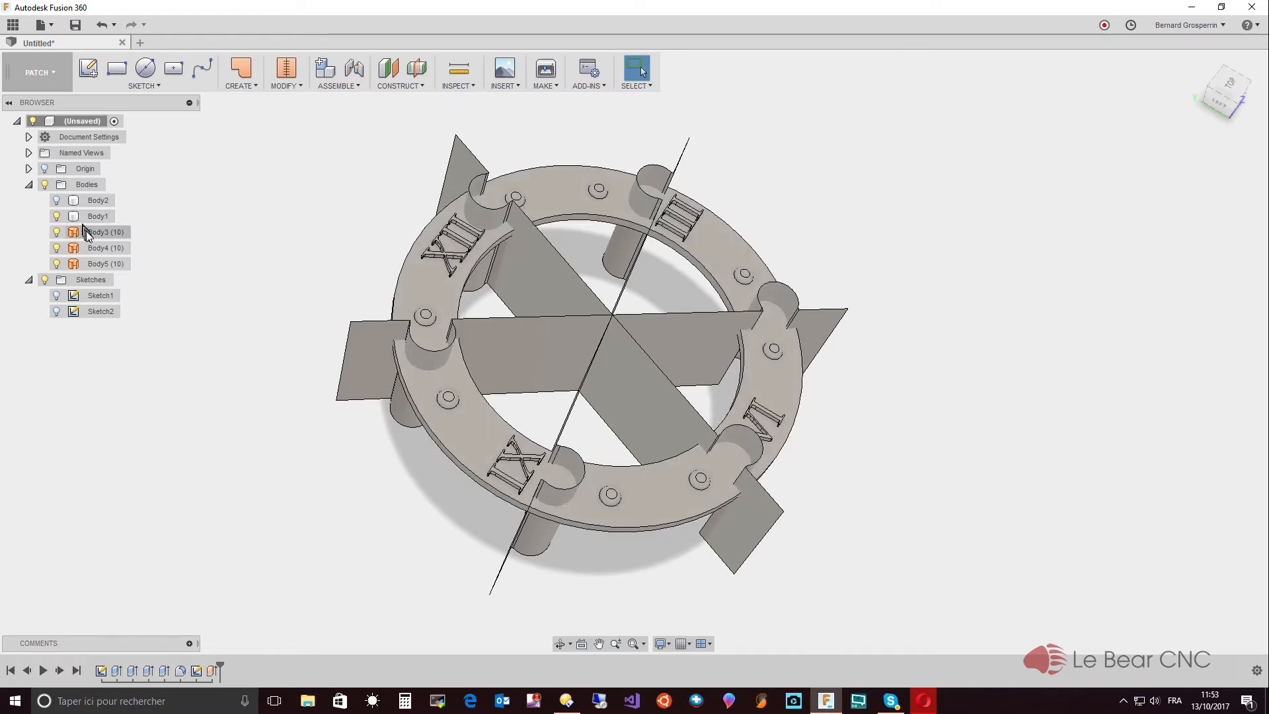
left_click(97, 248, "ctrl")
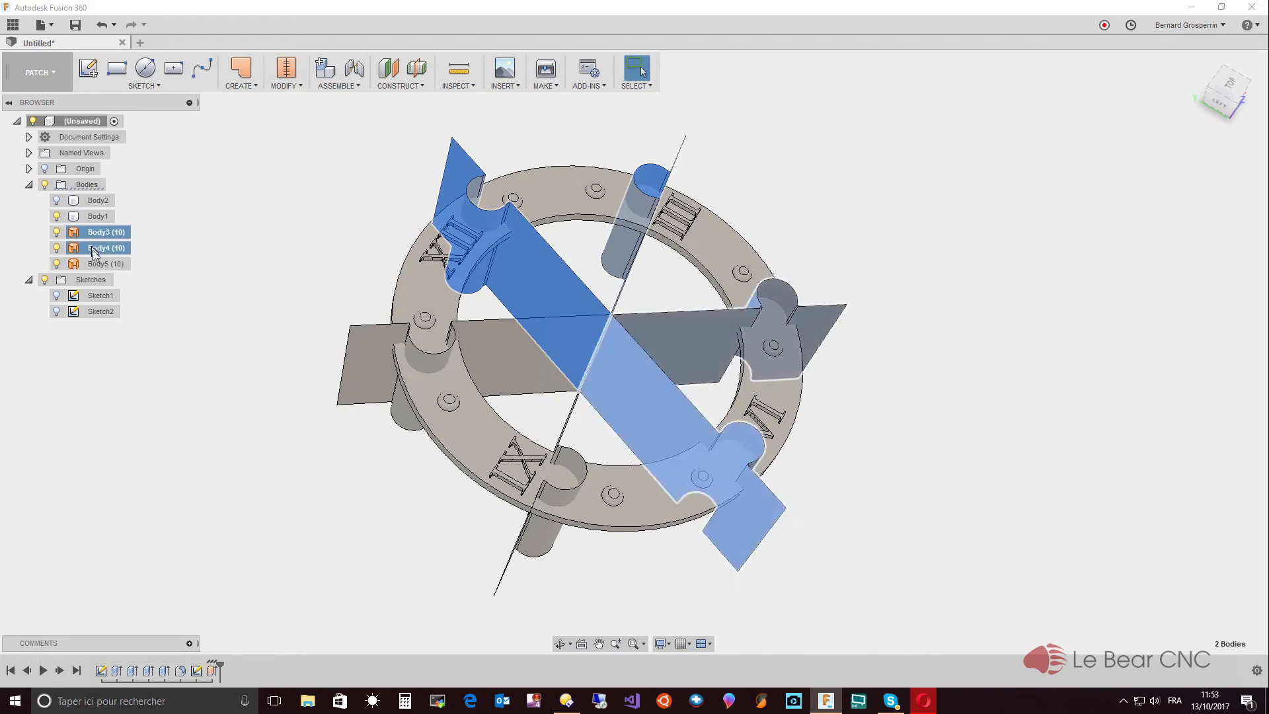
left_click(99, 264, "ctrl")
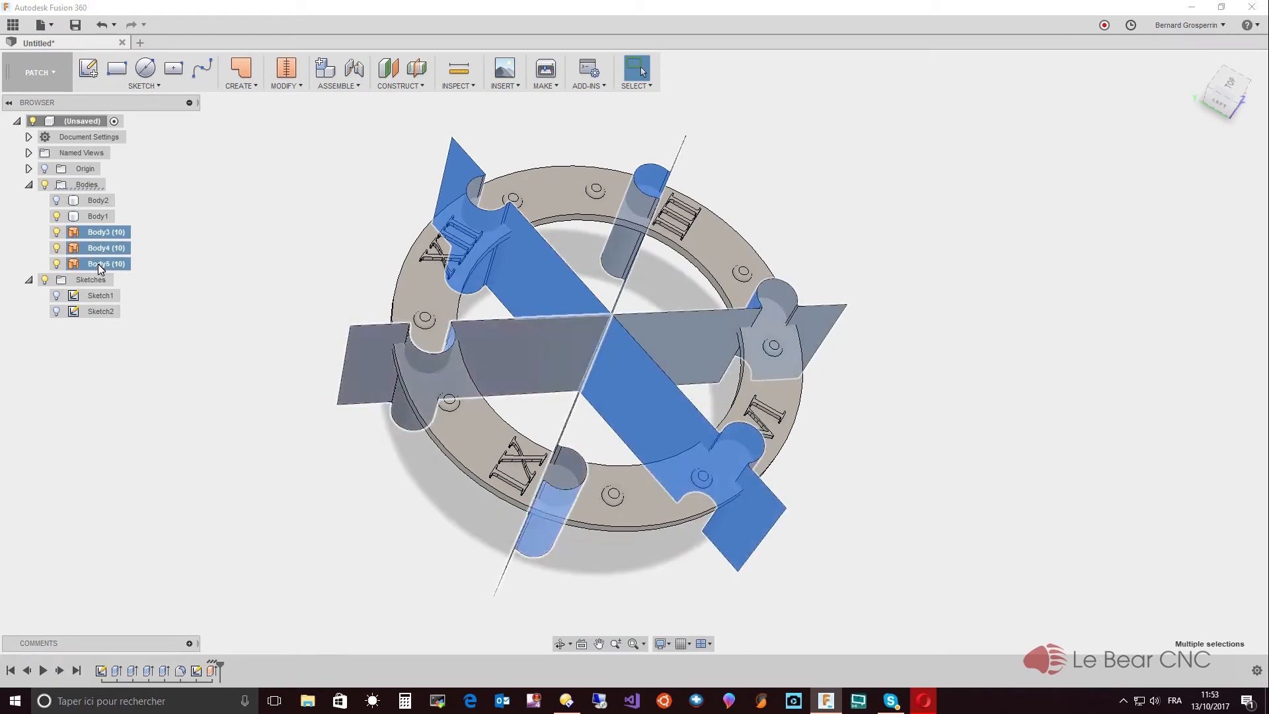
left_click(246, 85)
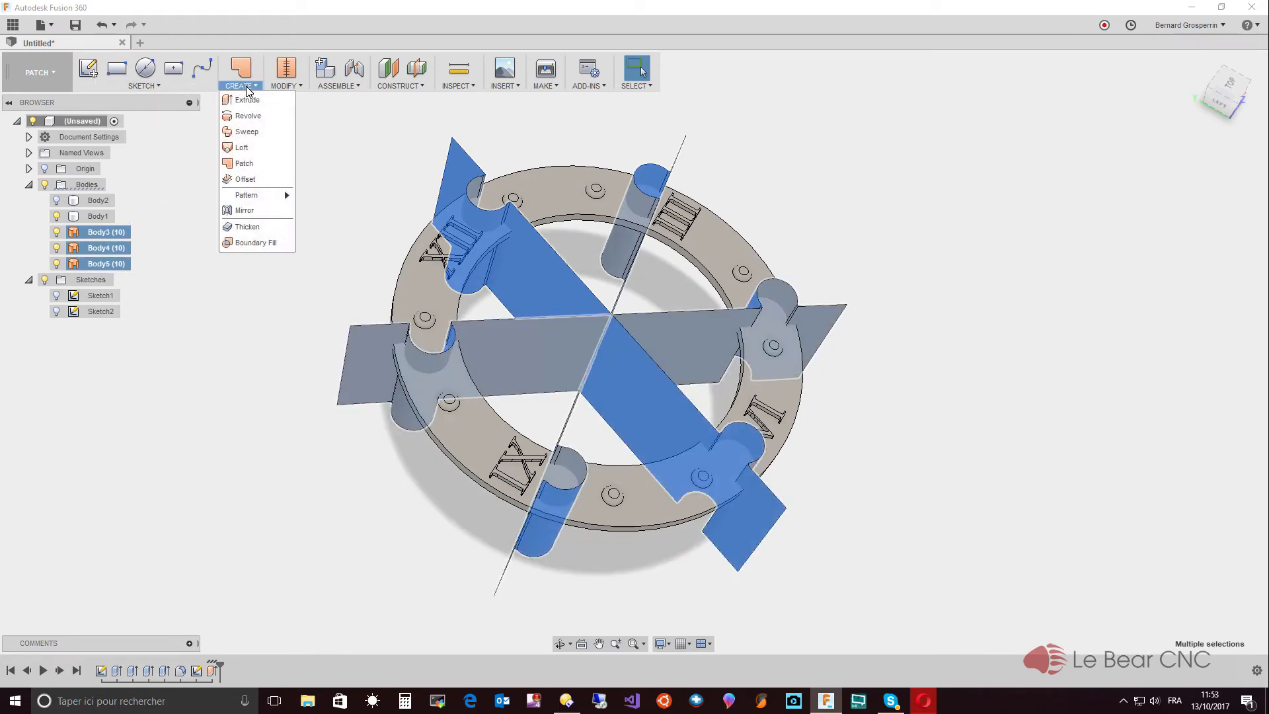
left_click(243, 227)
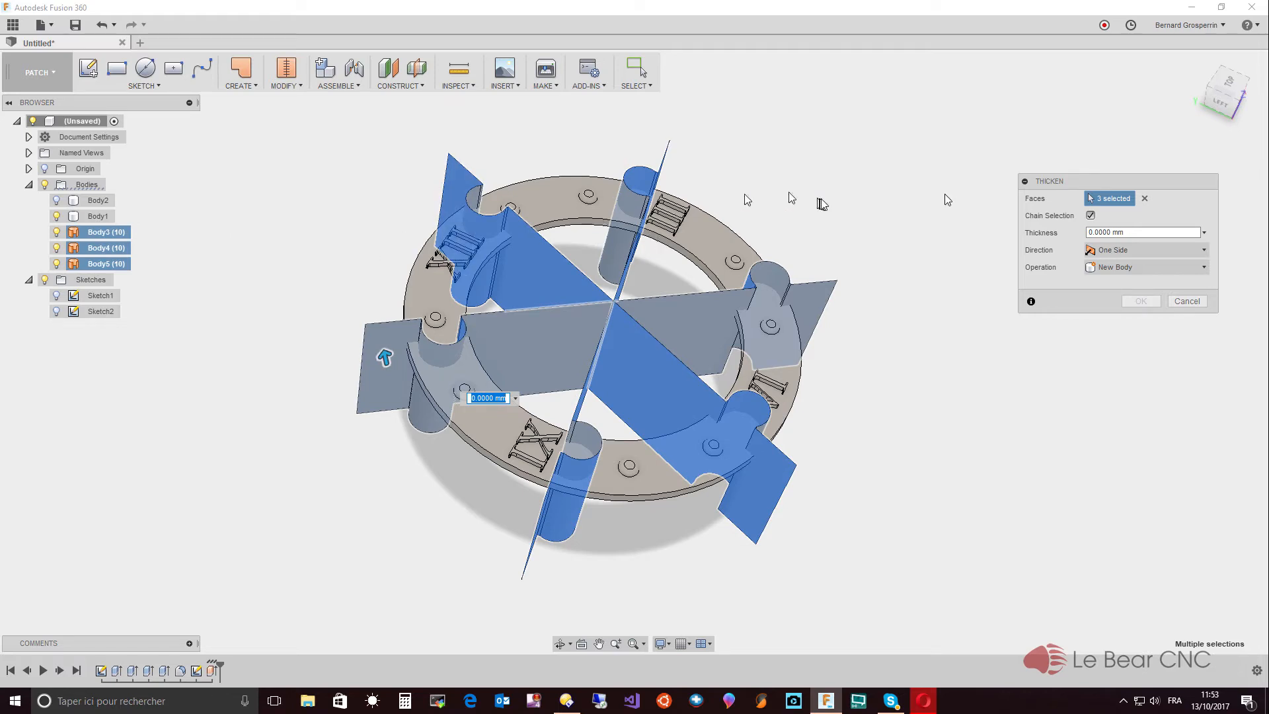
left_click(1203, 248)
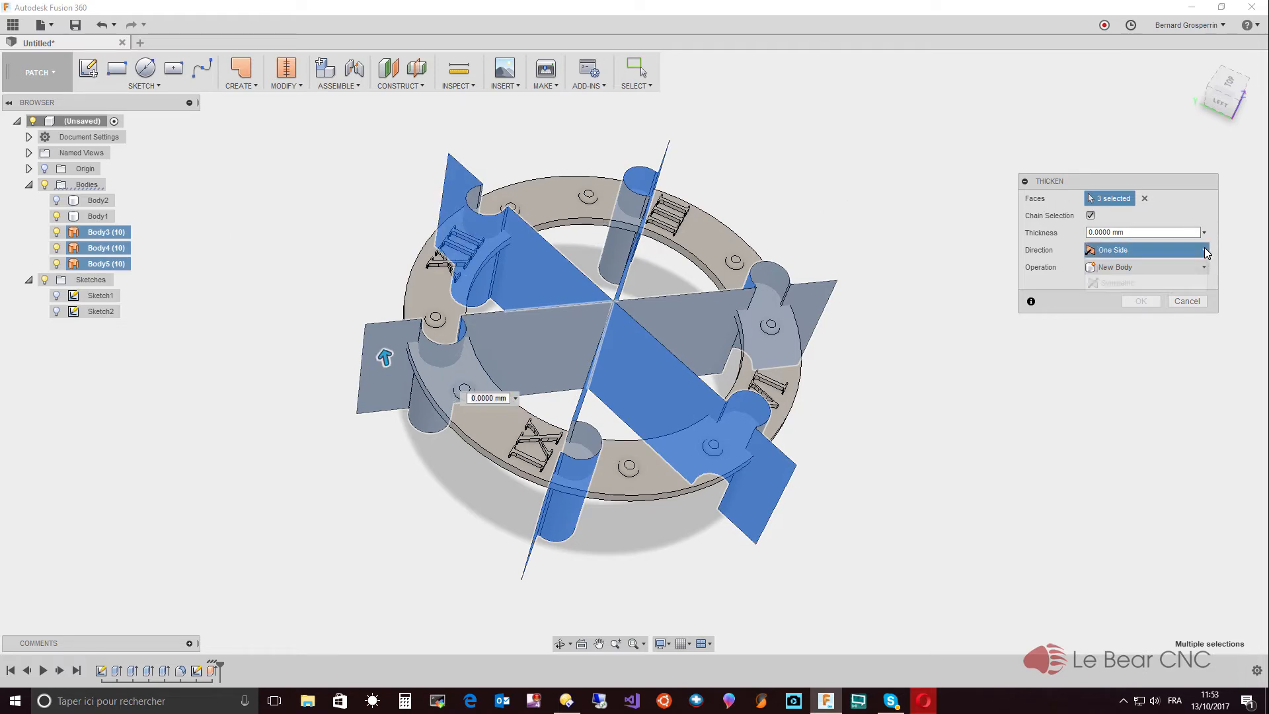
left_click(1175, 287)
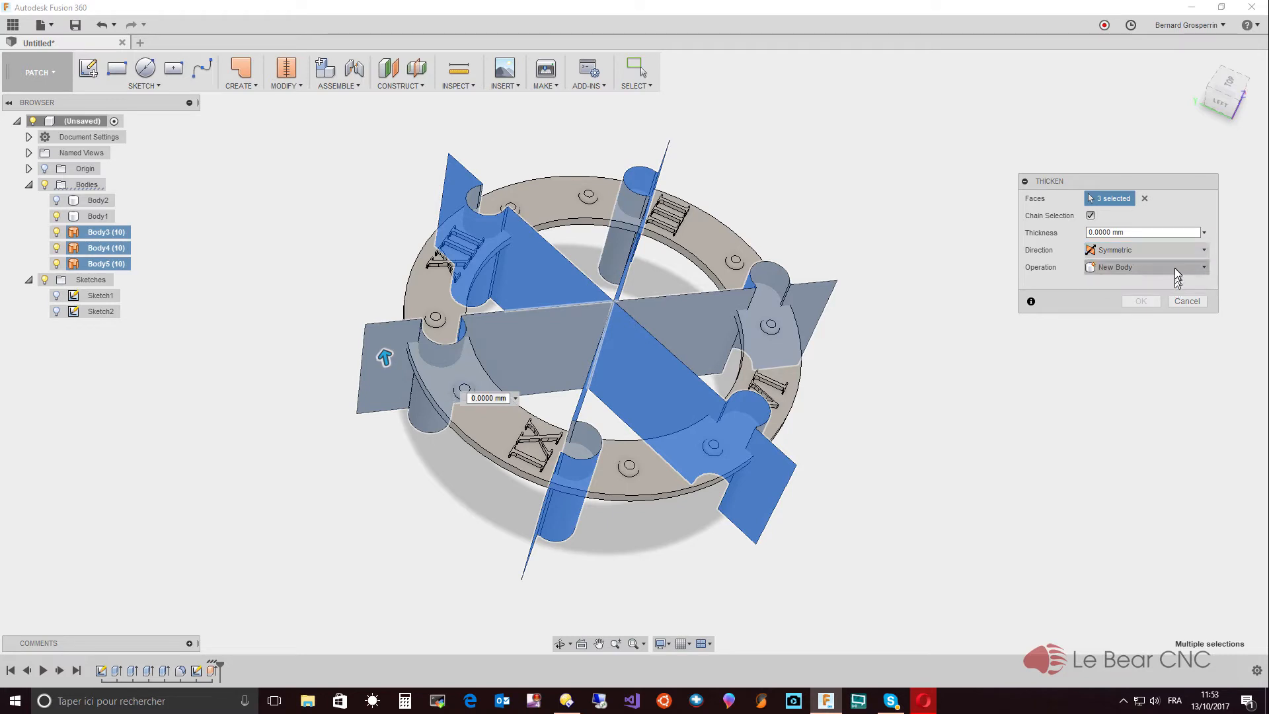
left_click(1156, 233)
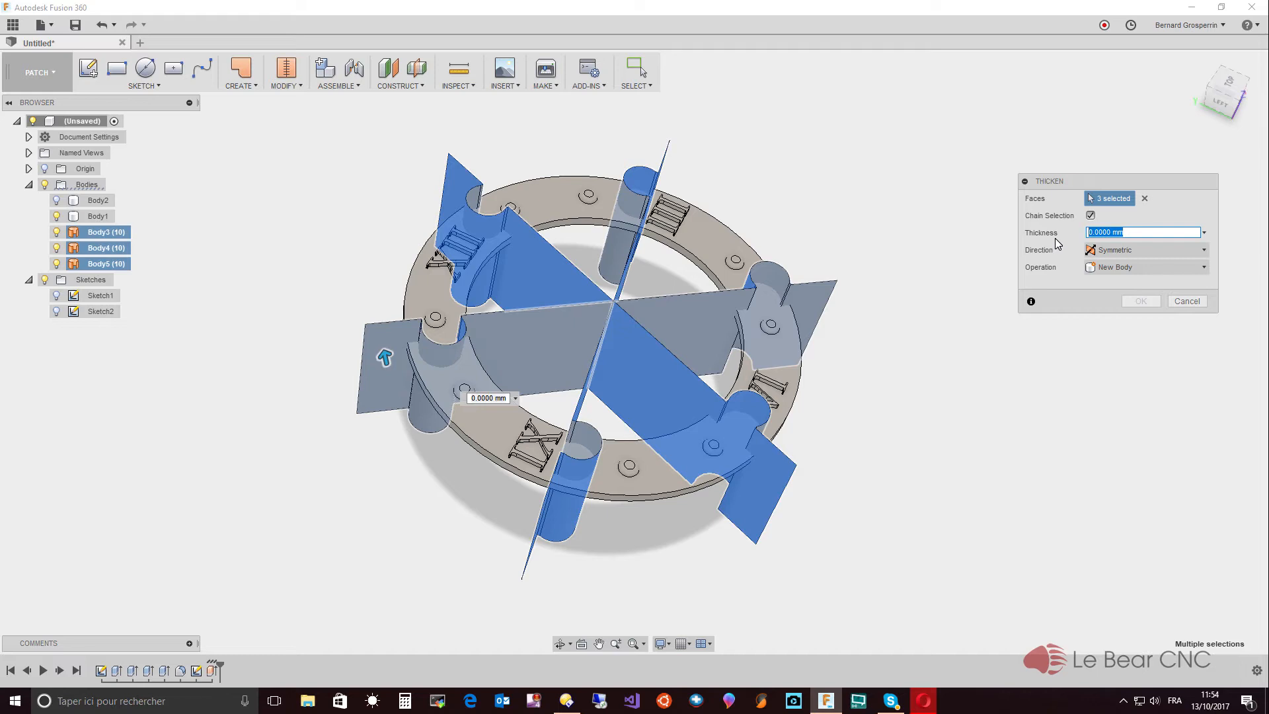
type("0.3")
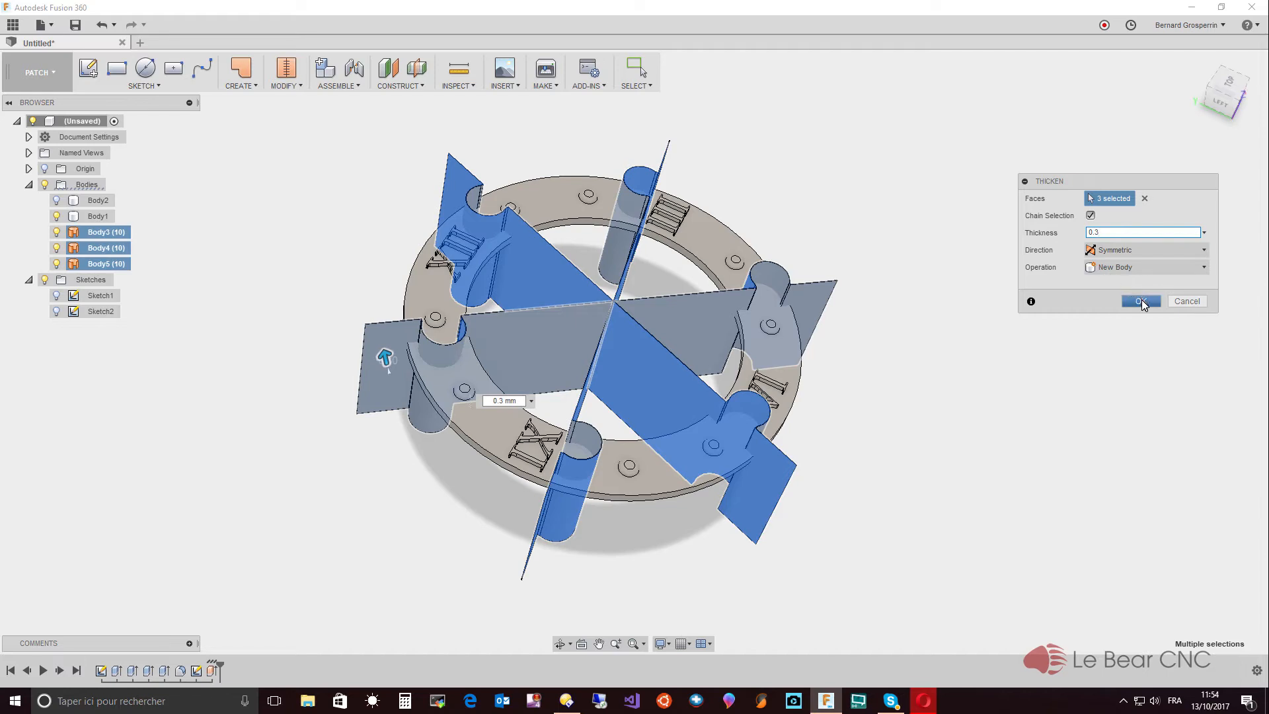
left_click(1141, 301)
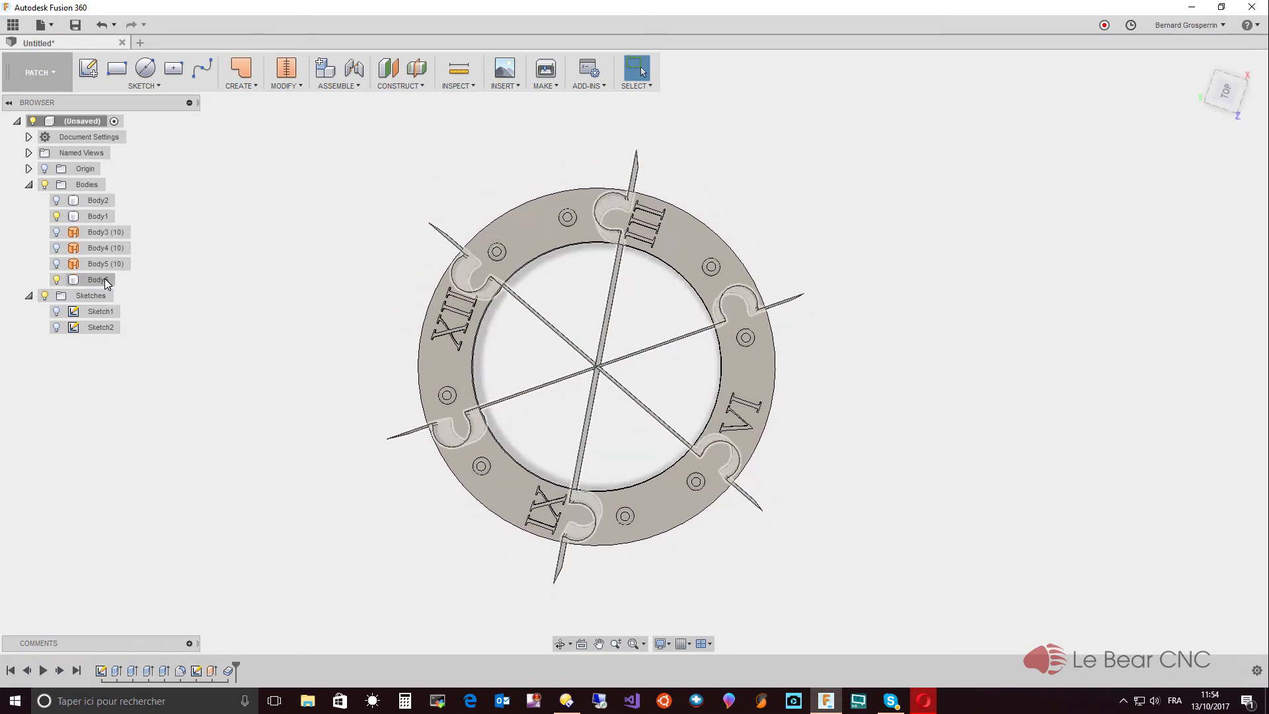
Step: Measure the distance between the two opposite faces of one thickened cutting wall
left_click(106, 282)
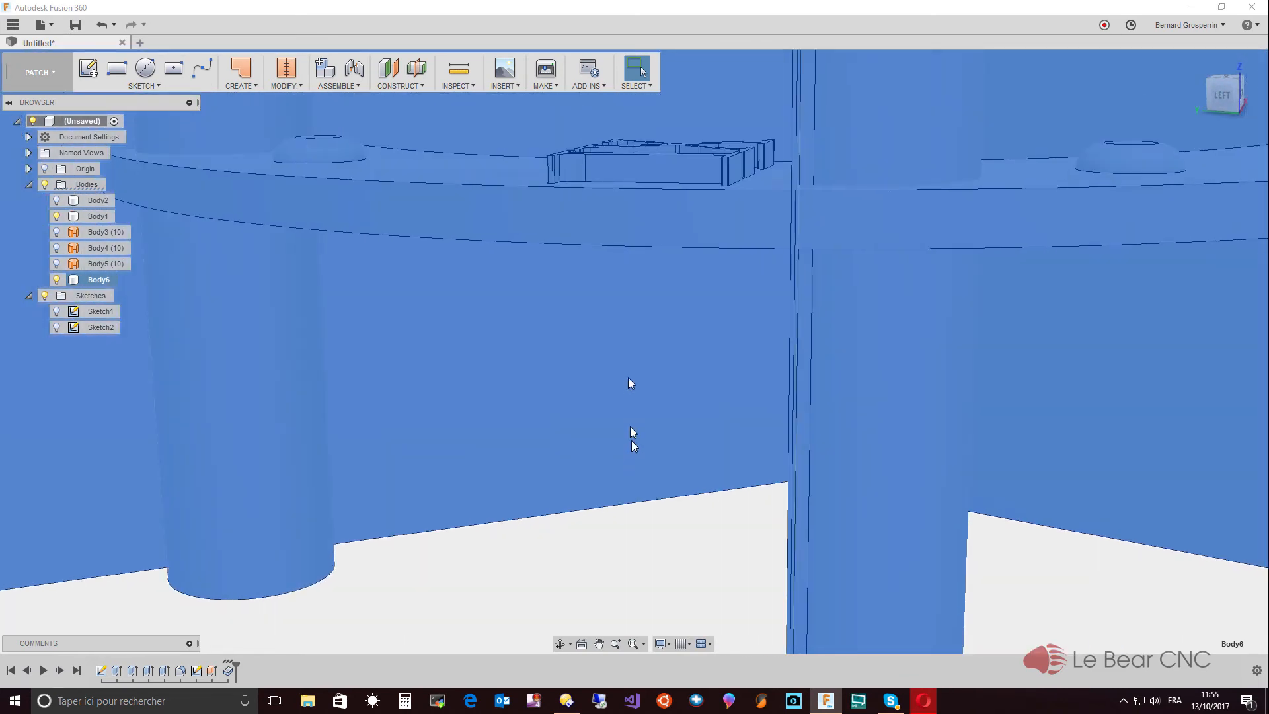
left_click(458, 69)
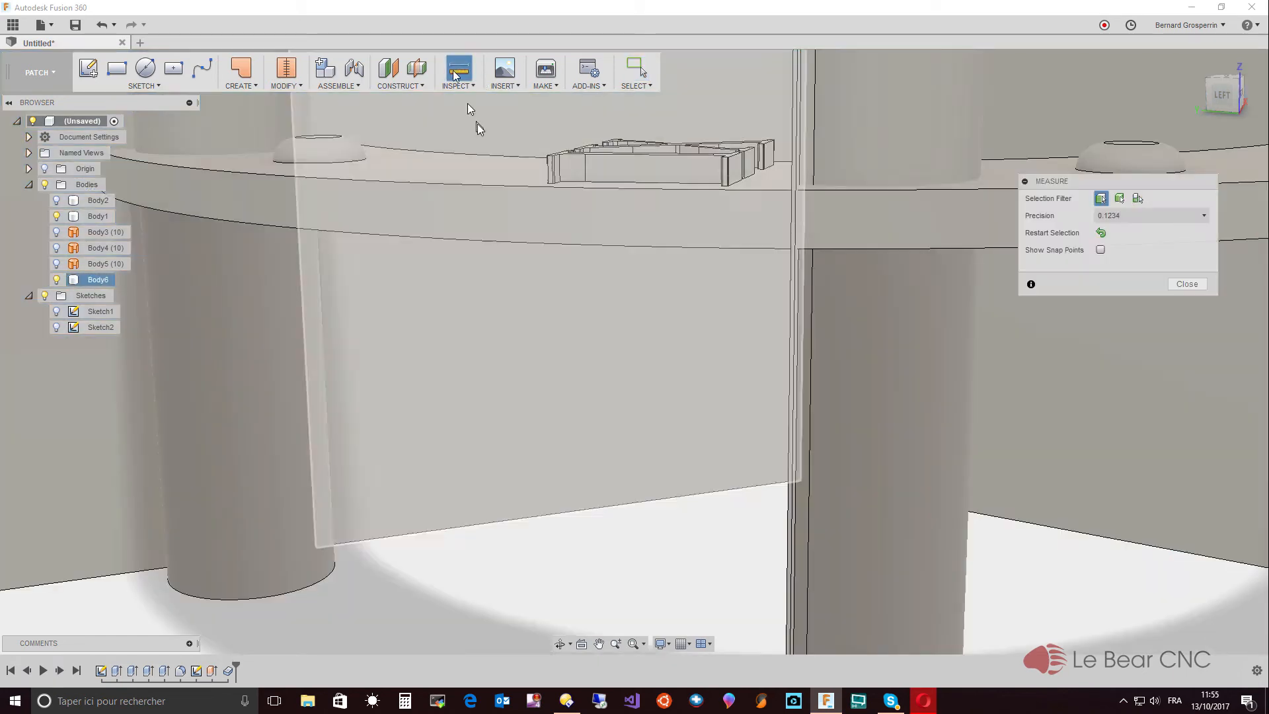
middle_click_drag(789, 541, 750, 561, "shift")
left_click(745, 563)
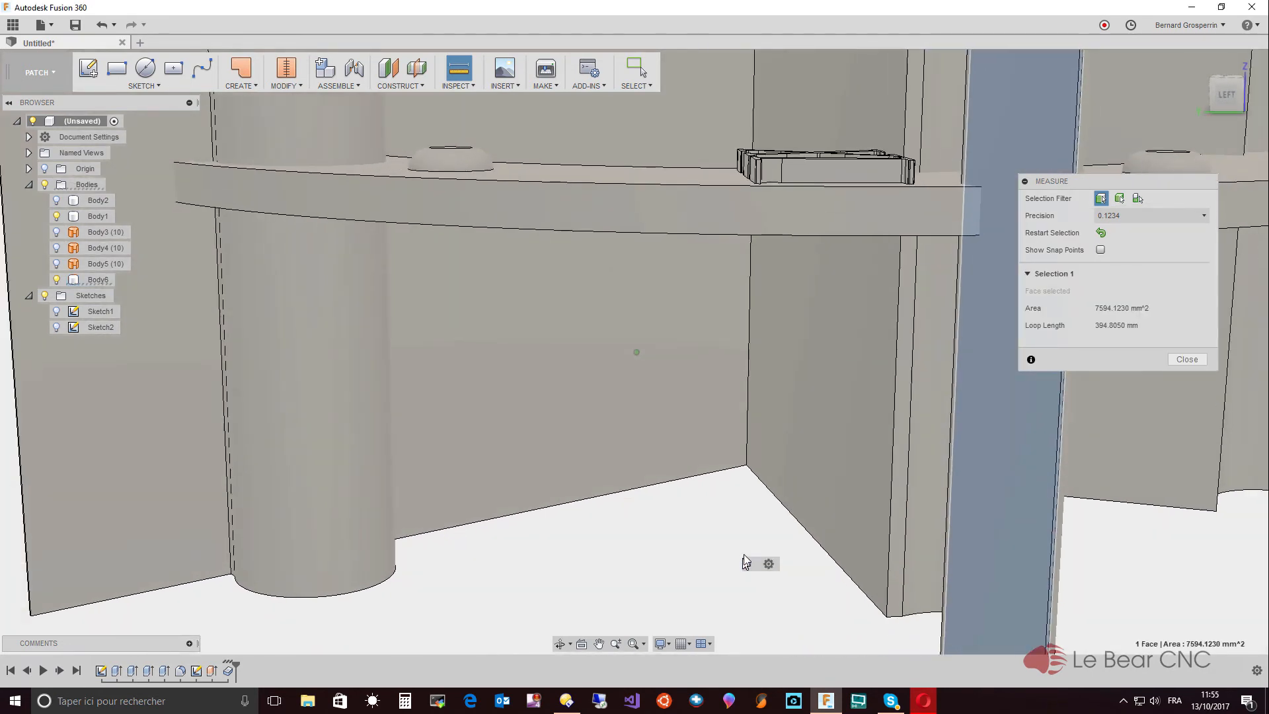
left_click(1012, 559)
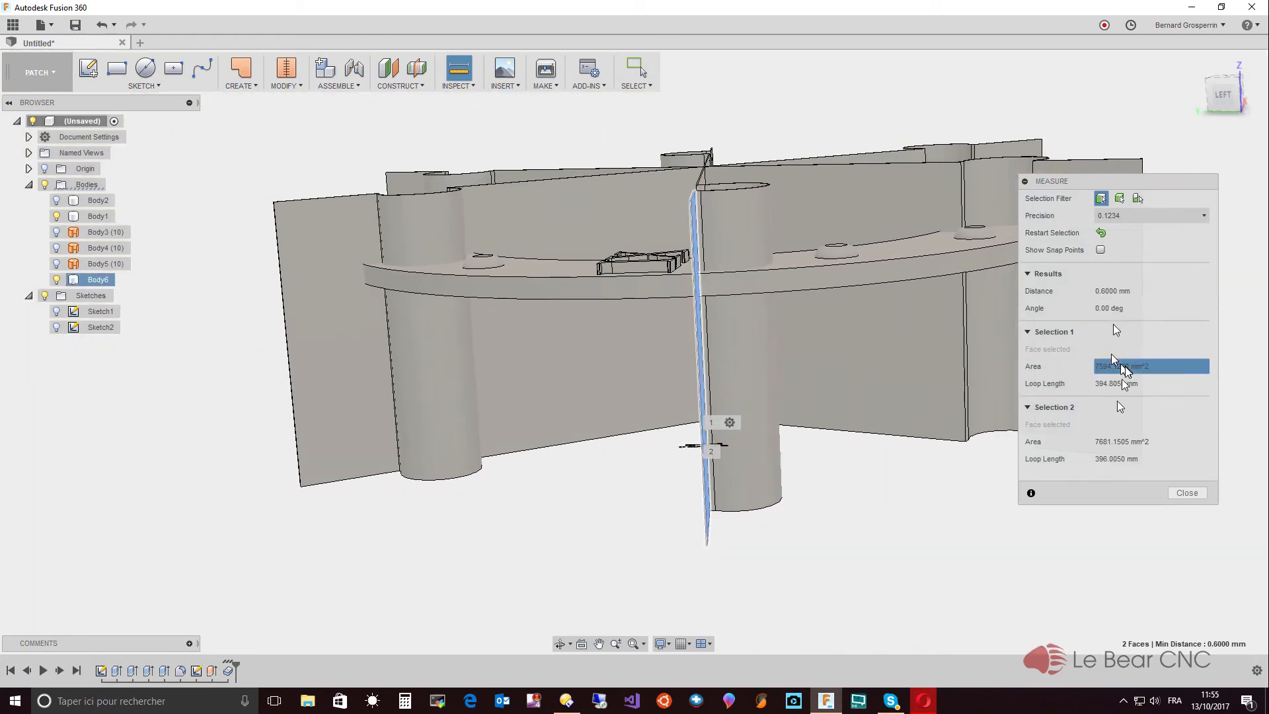
left_click(1174, 493)
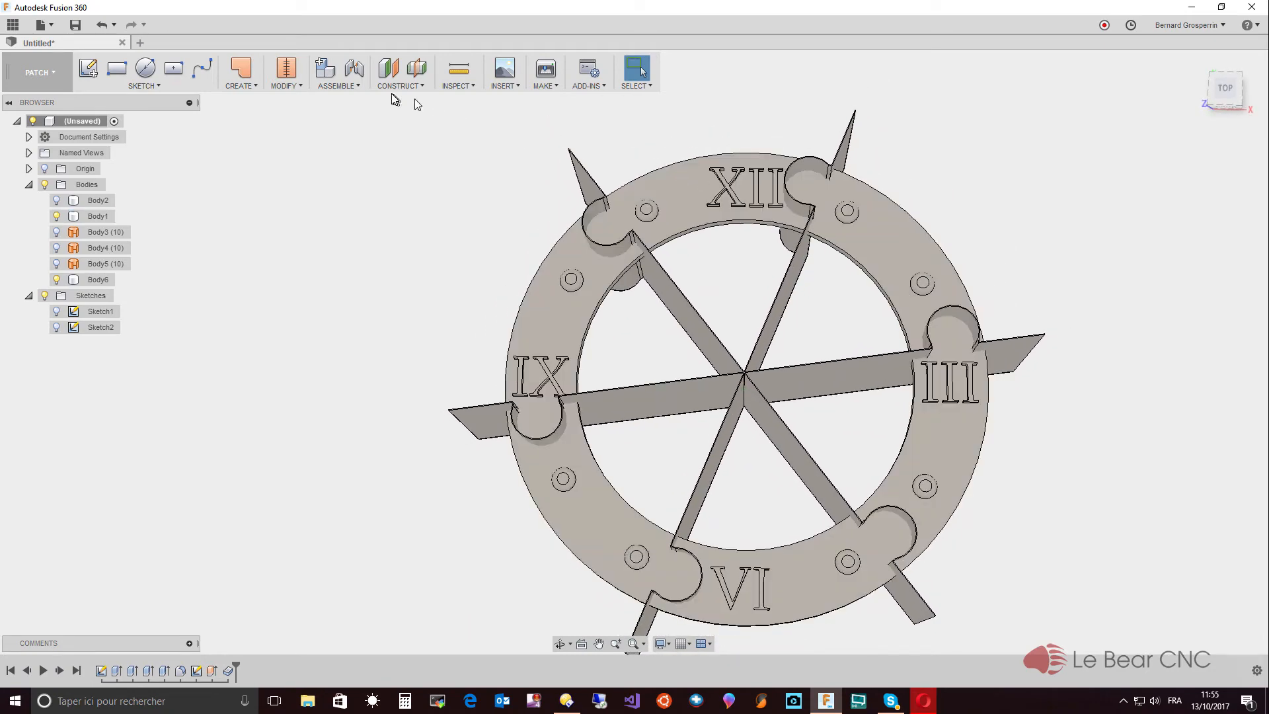
Step: Split the clock ring body using thickened Body6 as the splitting tool, with Extend Splitting Tool turned off
left_click(300, 82)
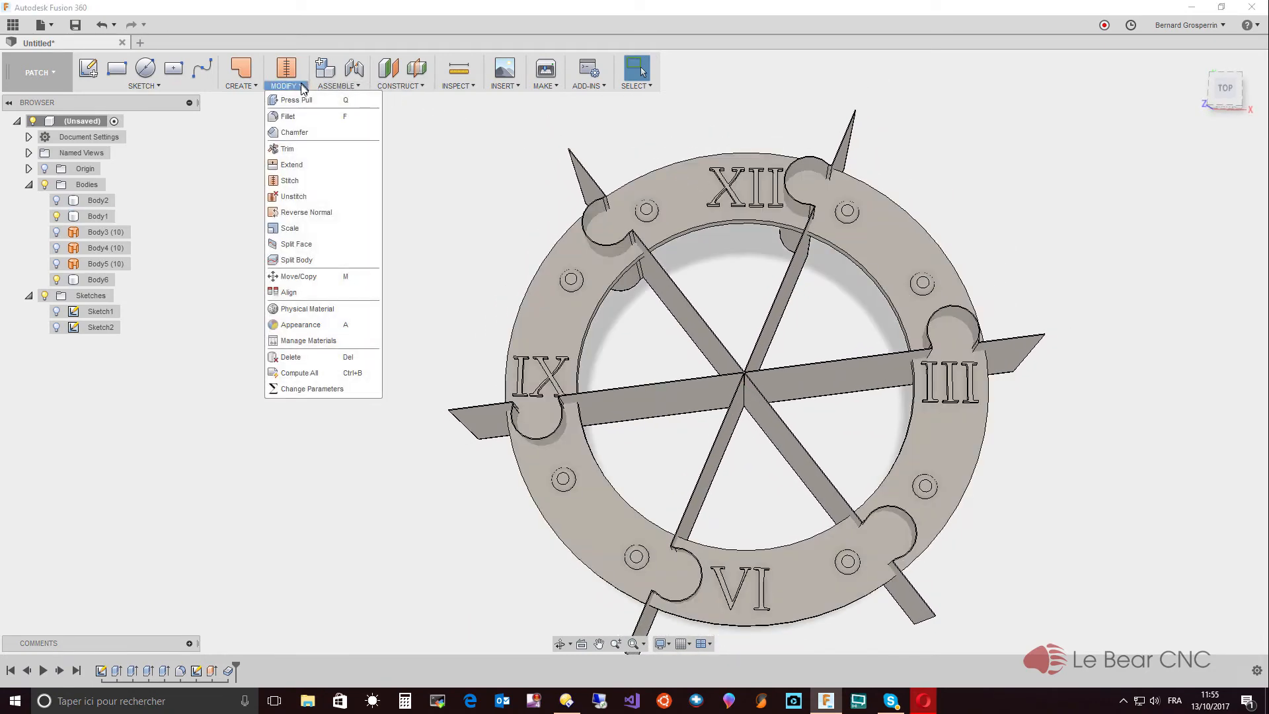
left_click(296, 260)
middle_click_drag(325, 263, 891, 521, "shift")
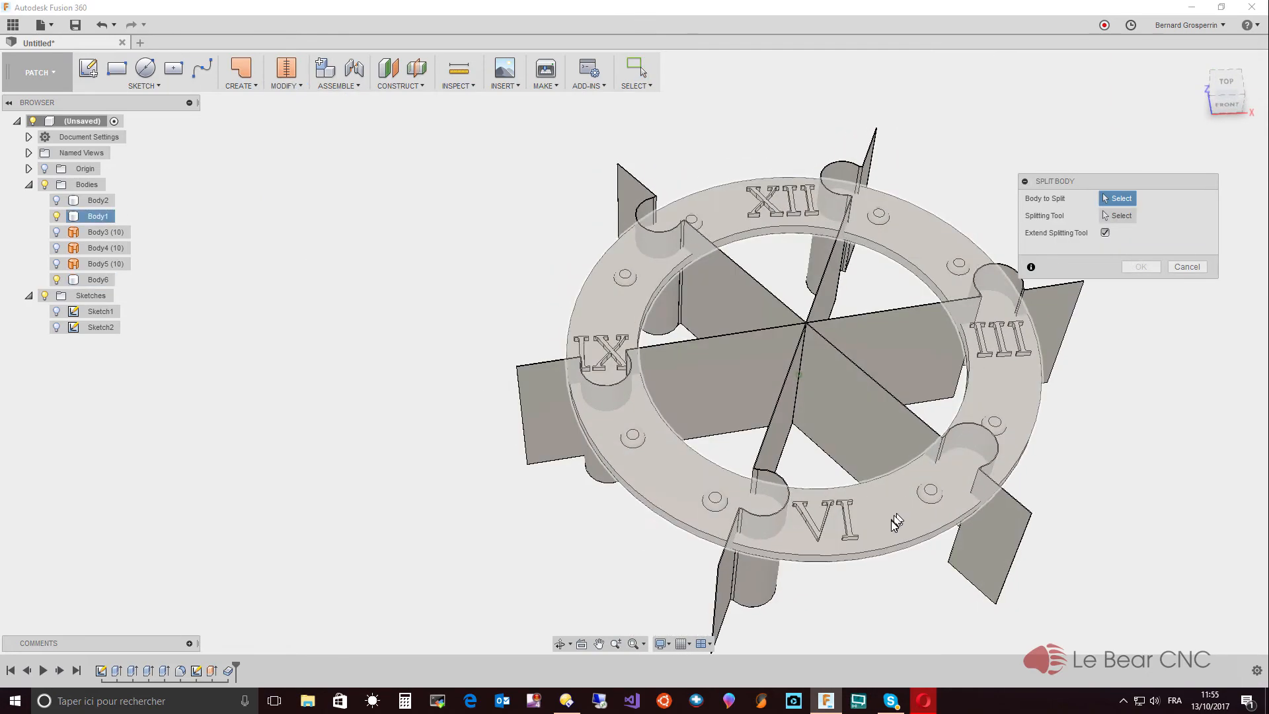
left_click(890, 521)
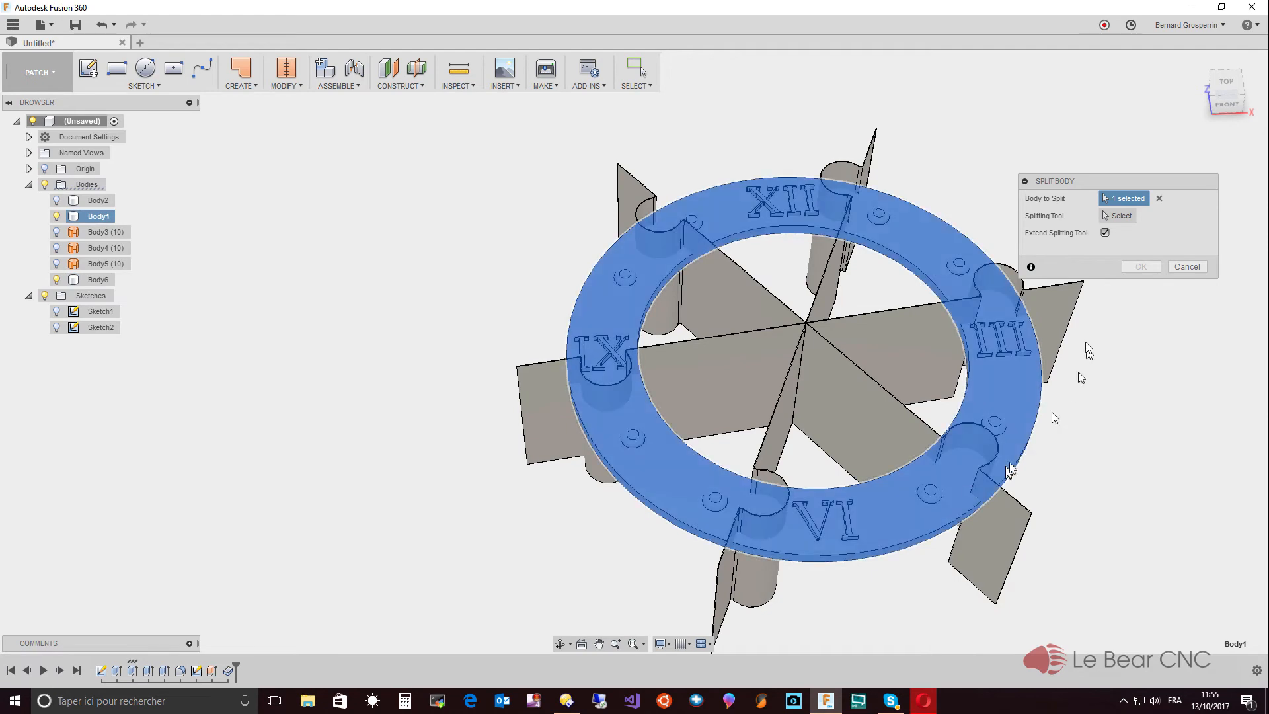
left_click(1126, 218)
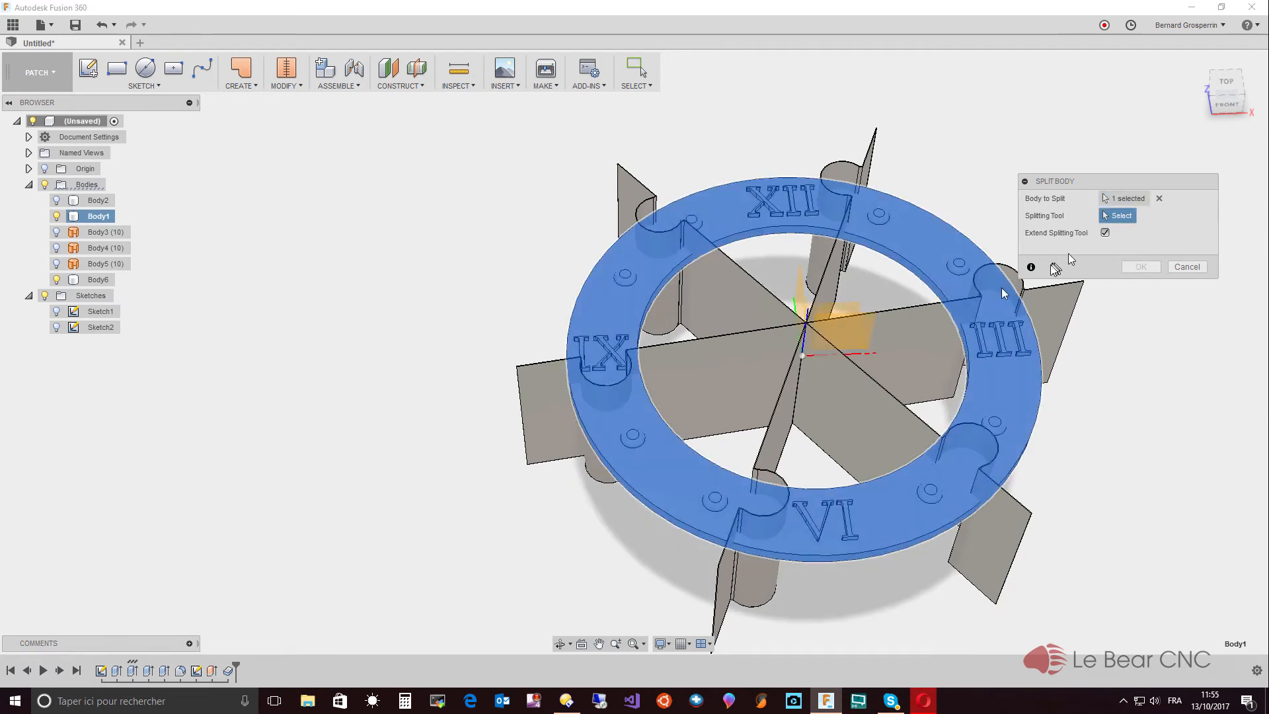
left_click(99, 280)
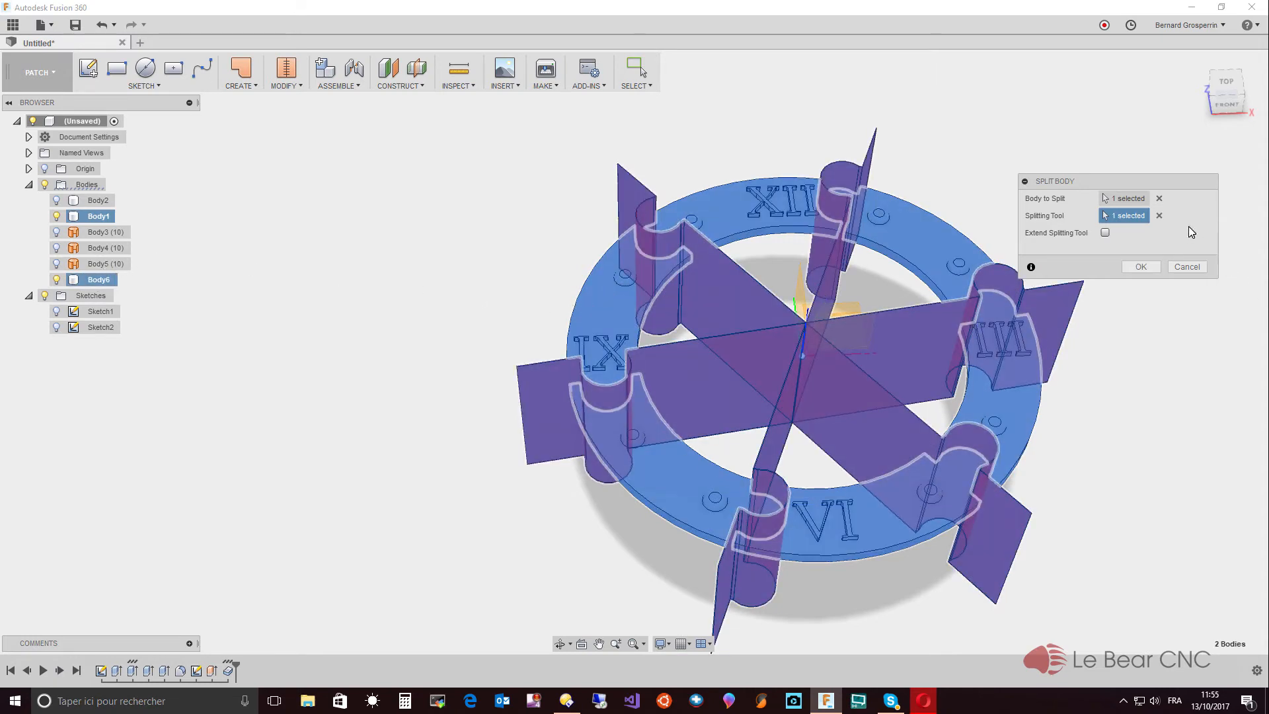
left_click(1148, 268)
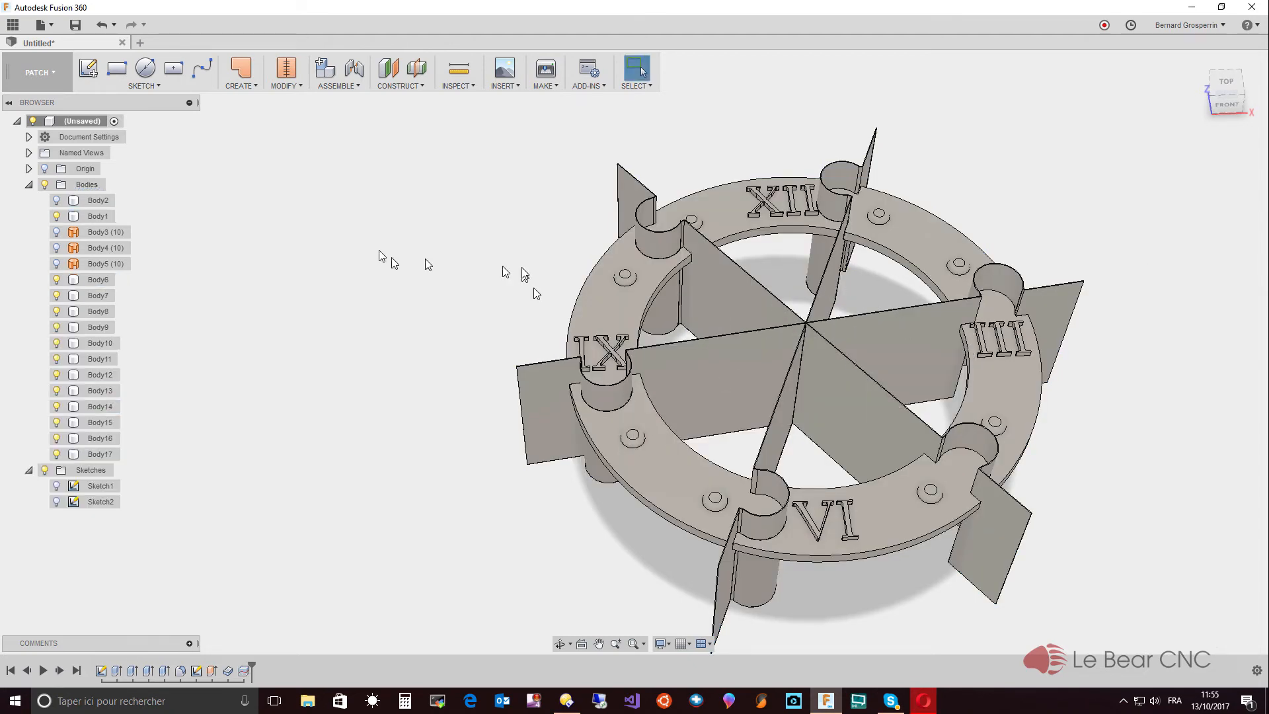
Step: Hide the cutting body Body6 and the thin sliver bodies Body7 to Body11 left in the ring's joints
left_click(56, 279)
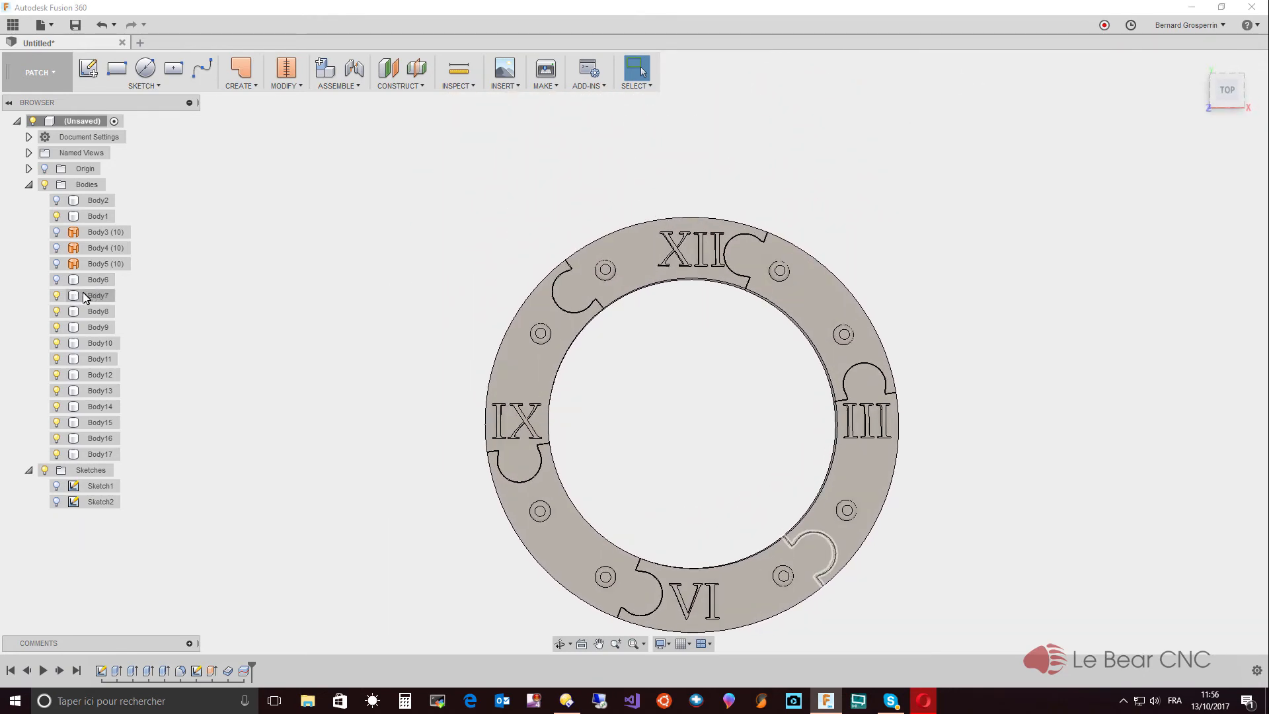
left_click(83, 293)
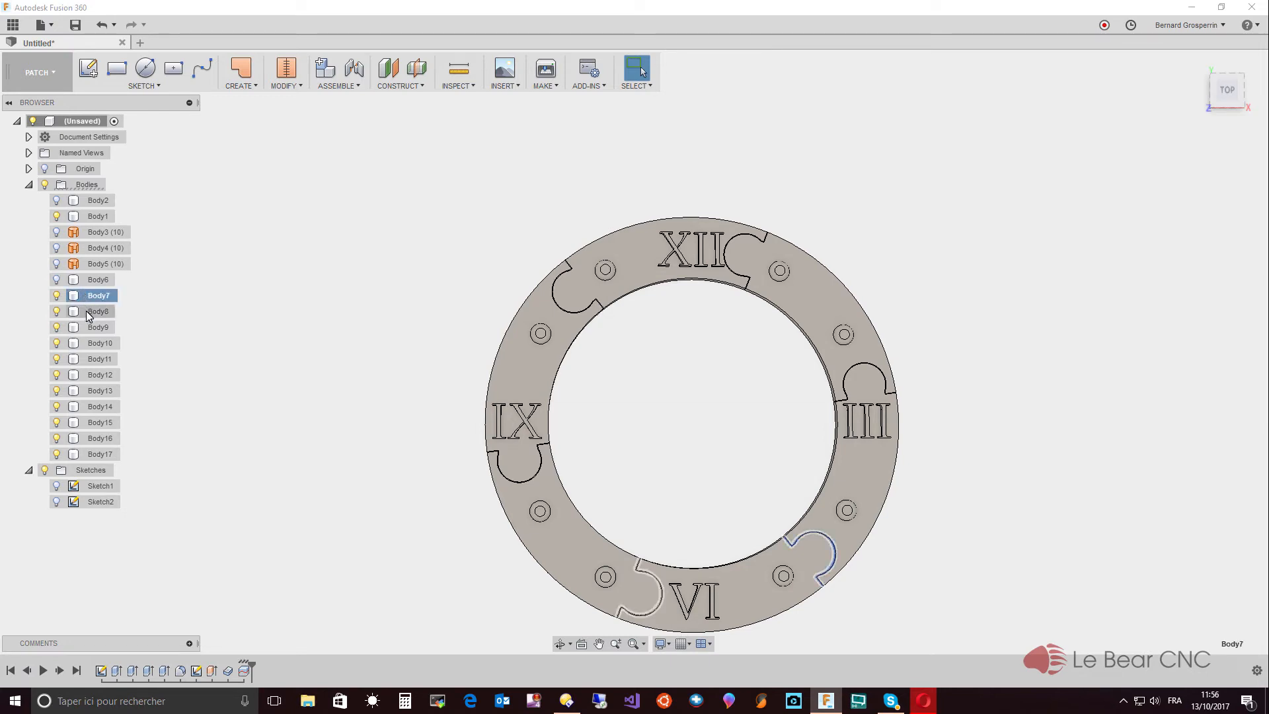
left_click(86, 311, "ctrl")
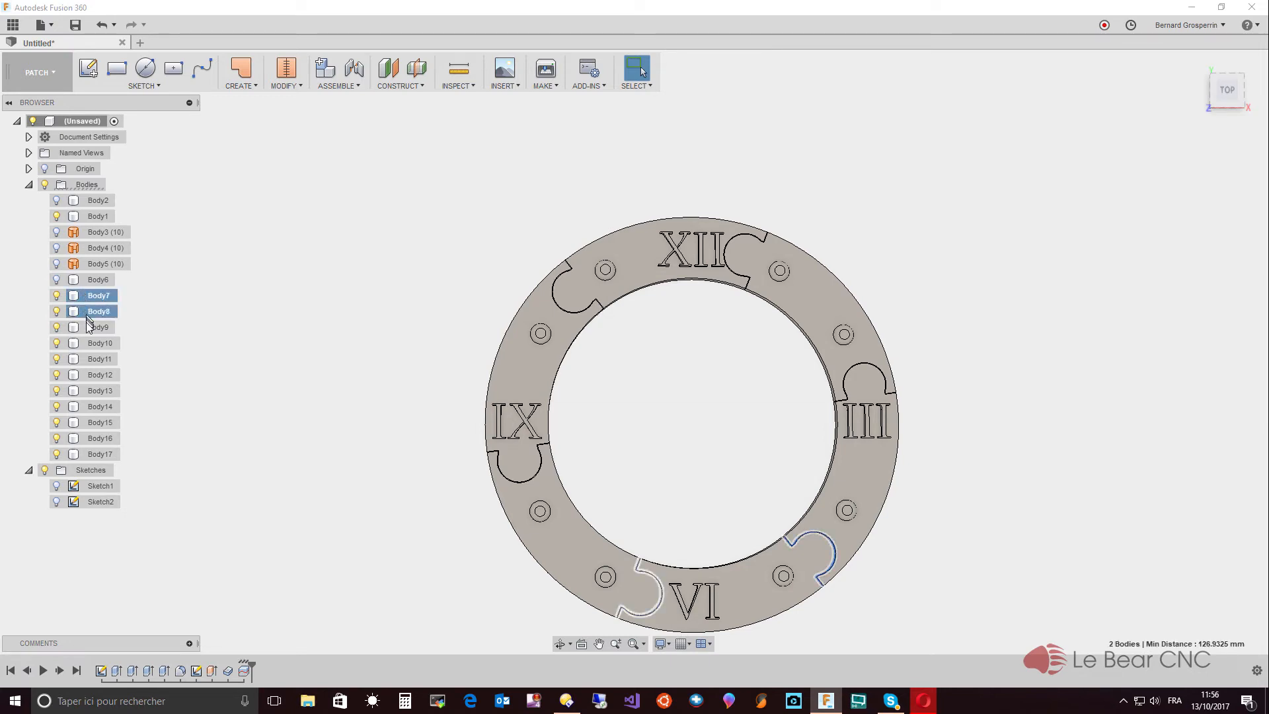
left_click(86, 328, "ctrl")
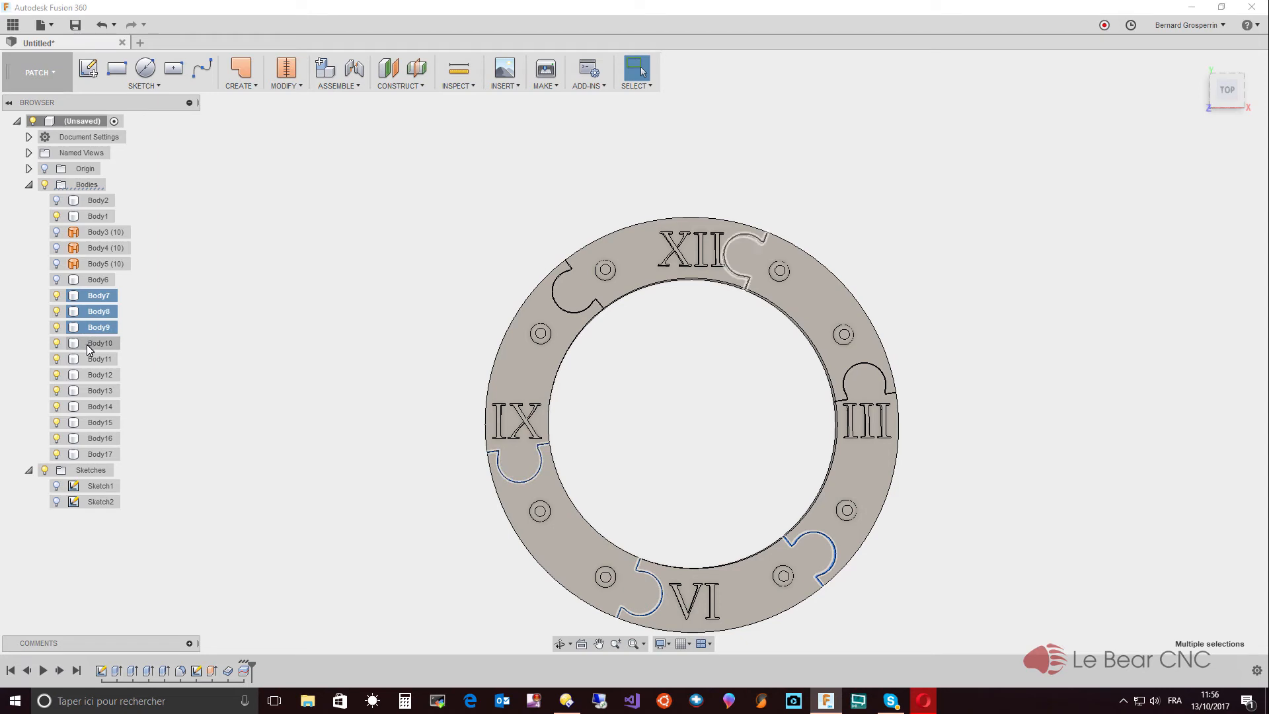
left_click(87, 343, "ctrl")
left_click(94, 363, "ctrl")
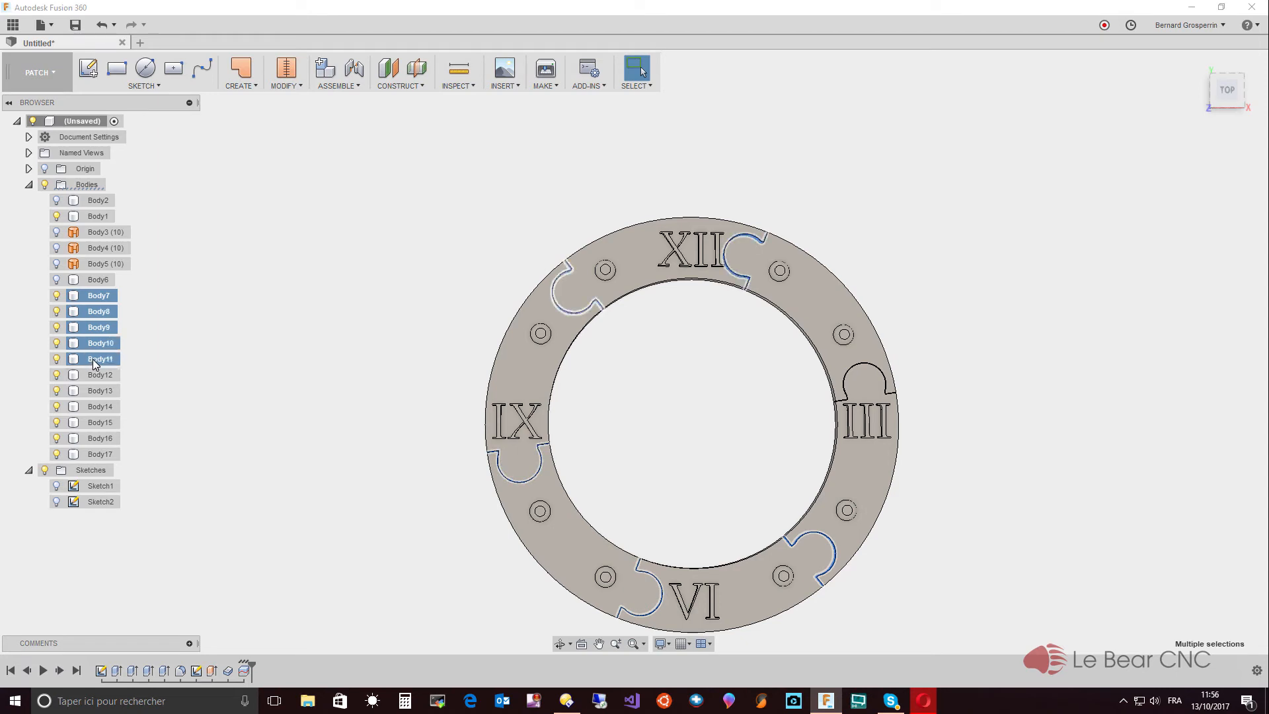
left_click(96, 375, "ctrl")
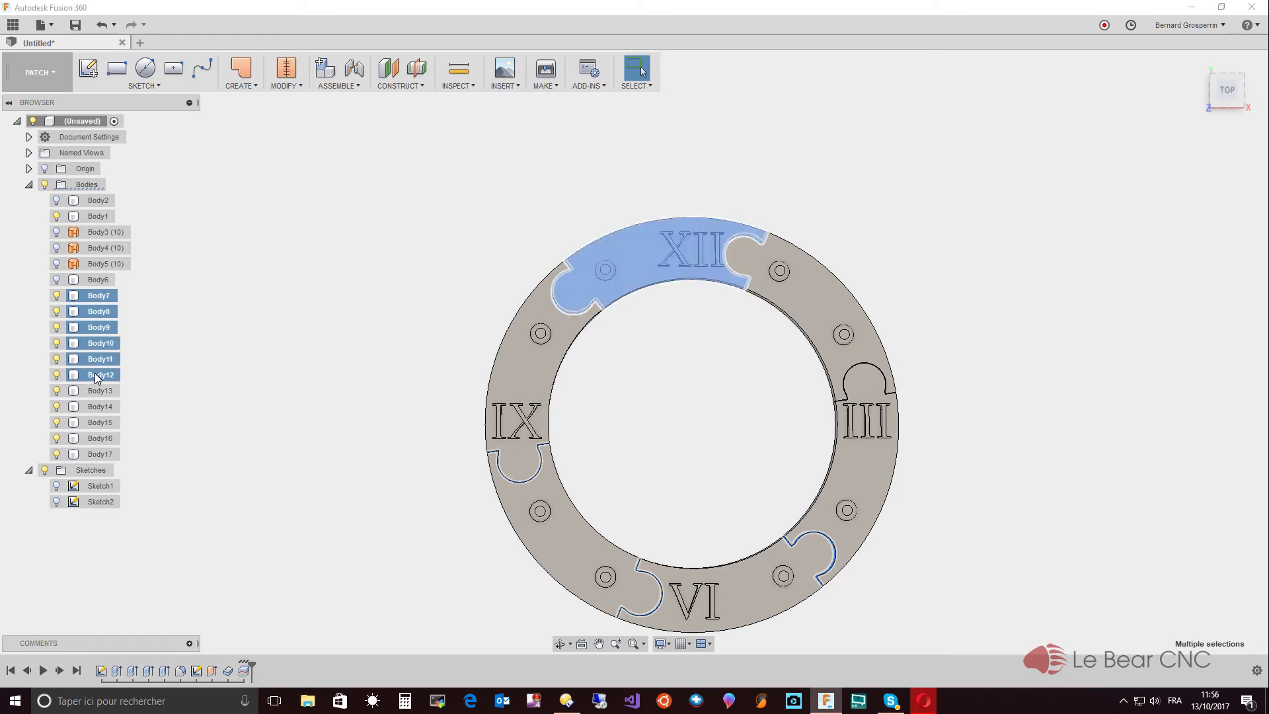
left_click(81, 375, "ctrl")
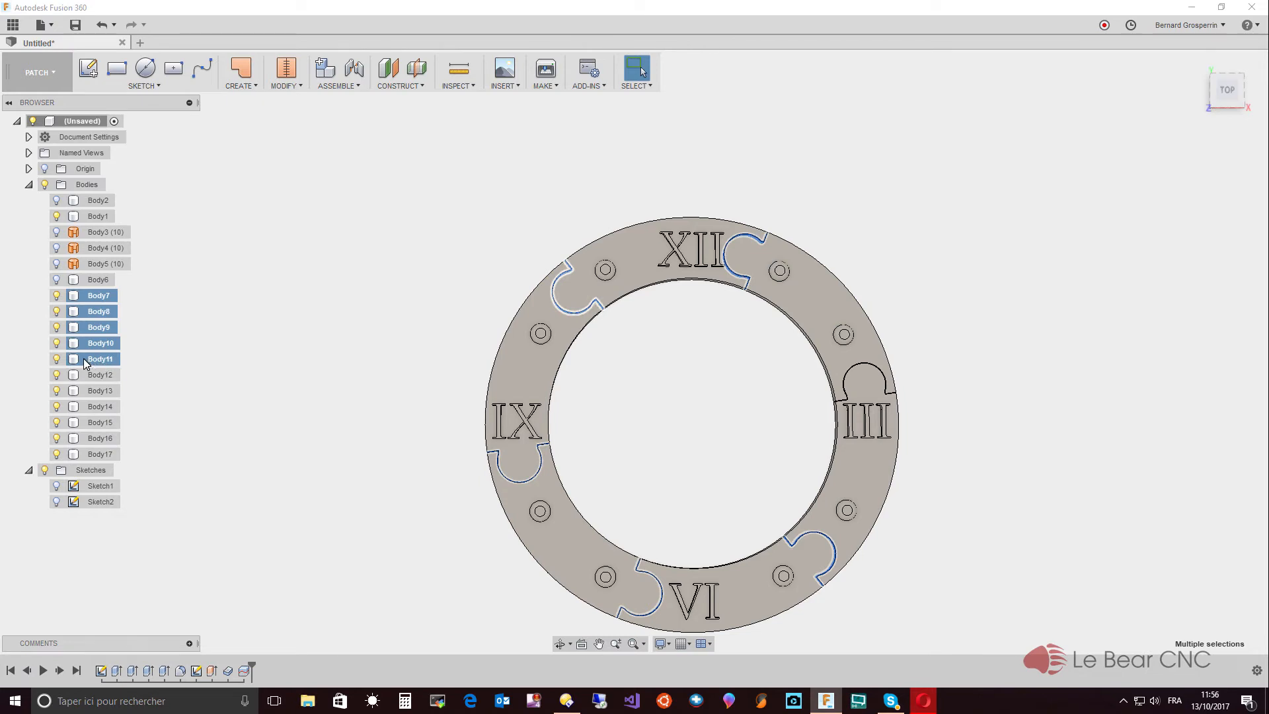
right_click(75, 297)
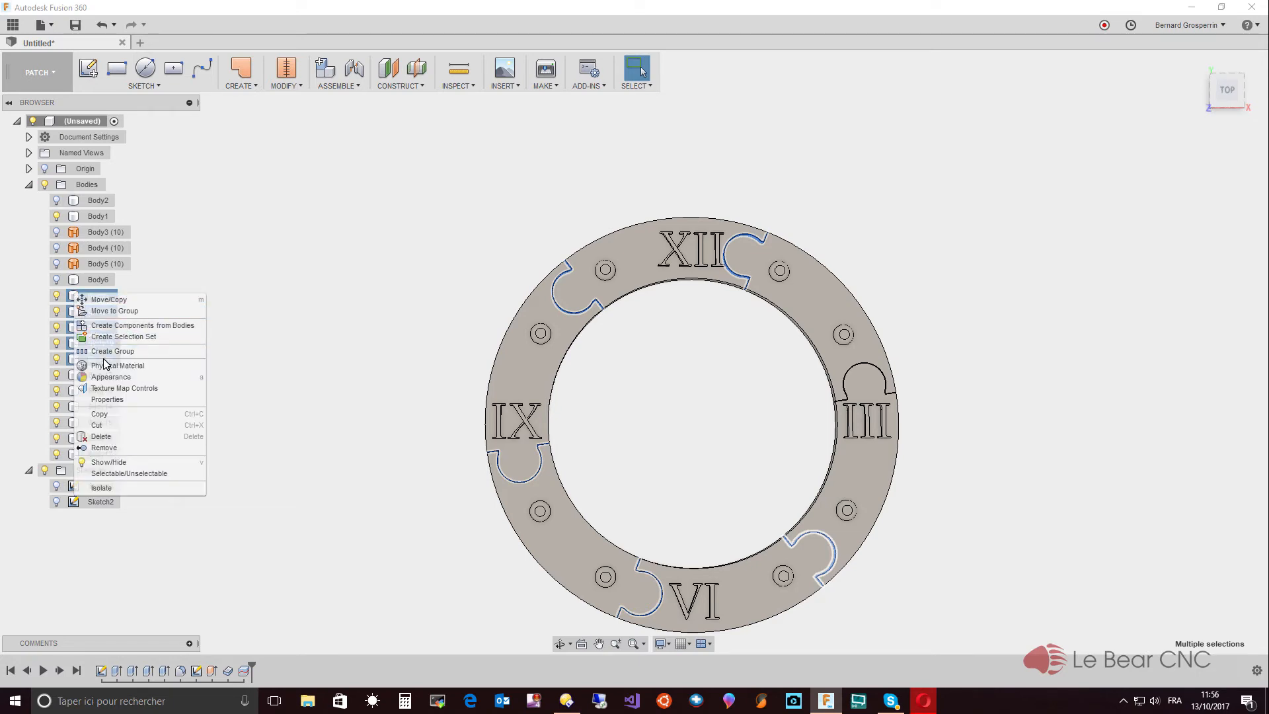
left_click(111, 462)
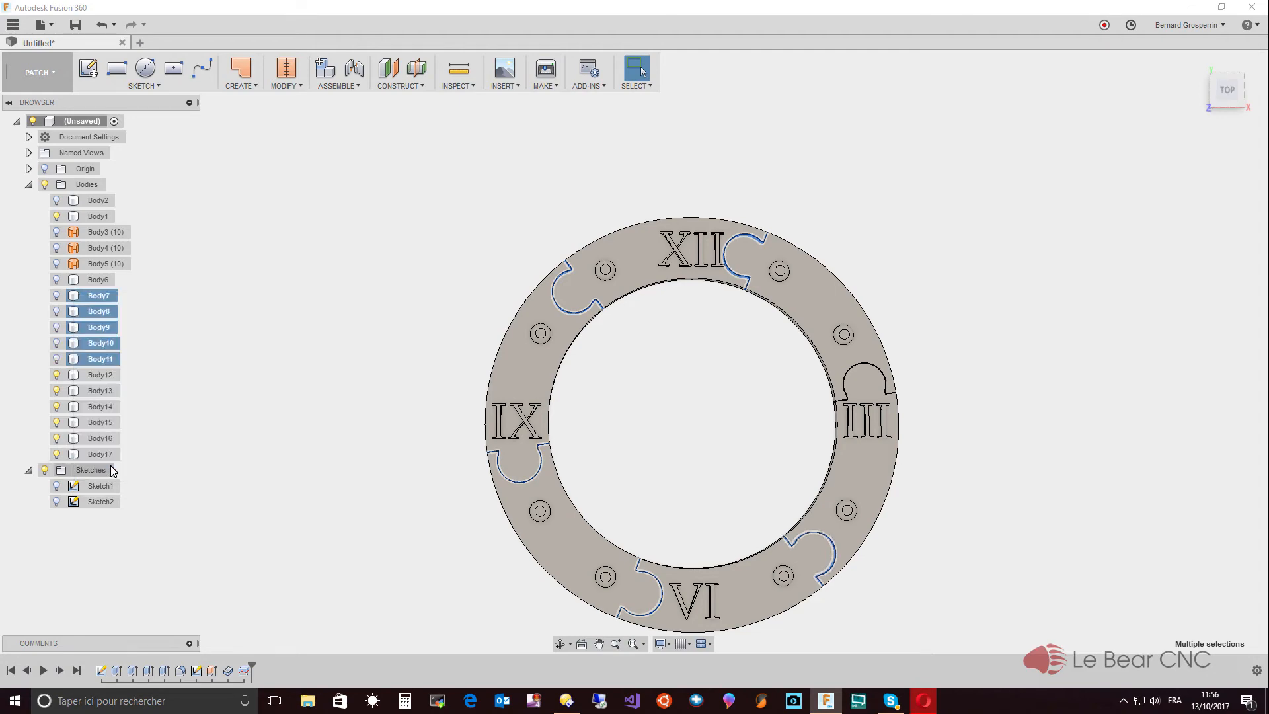
left_click(291, 429)
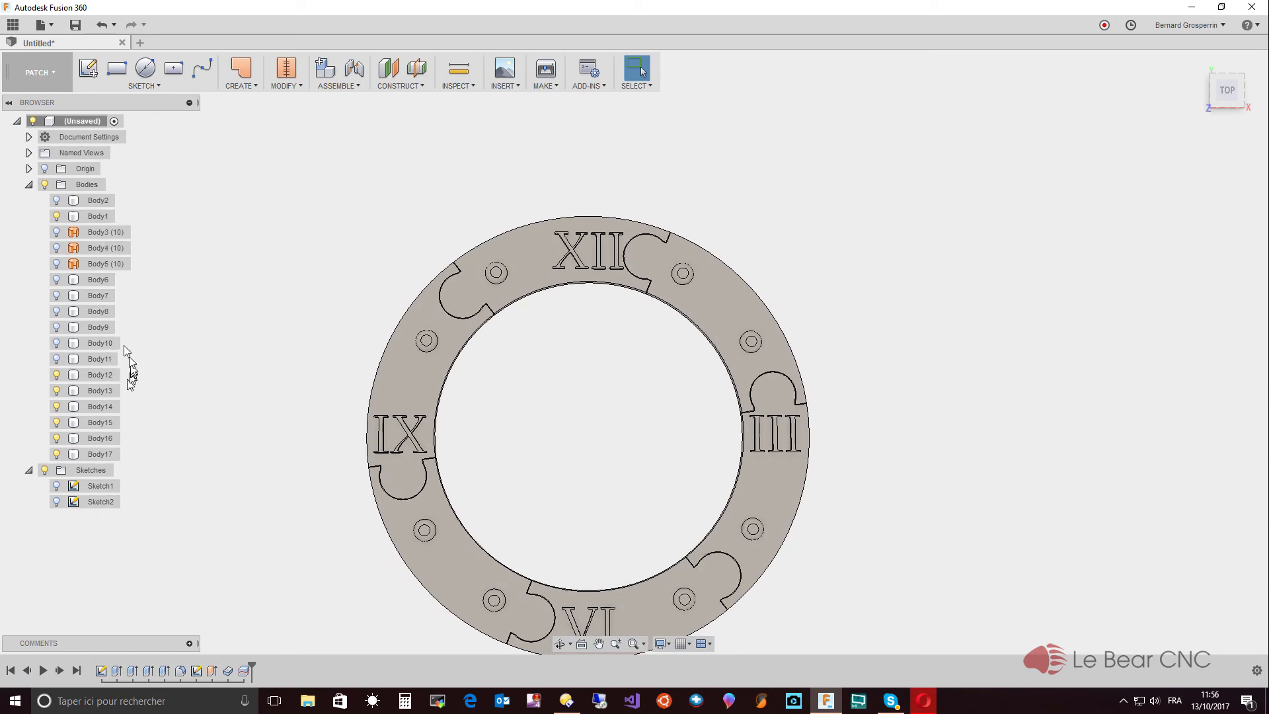
Step: Show the hidden square plate body, Body2, beside the clock ring
left_click(89, 200)
left_click(56, 201)
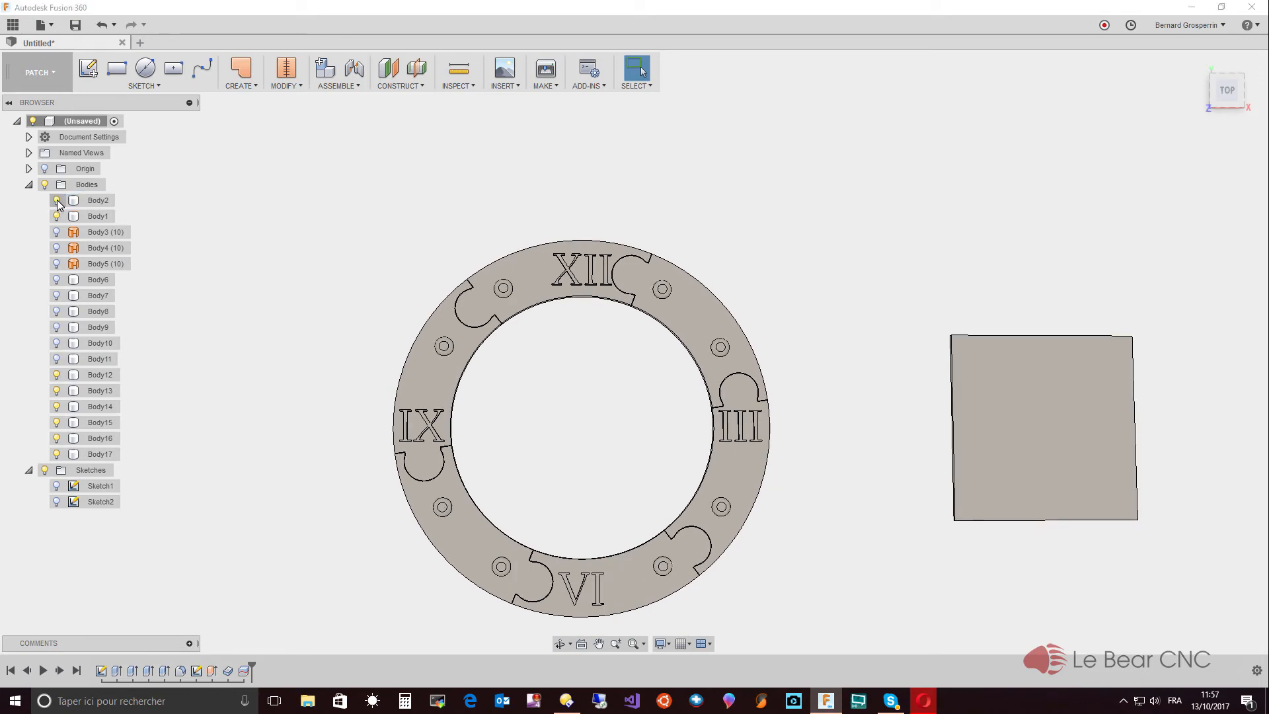
left_click(474, 277)
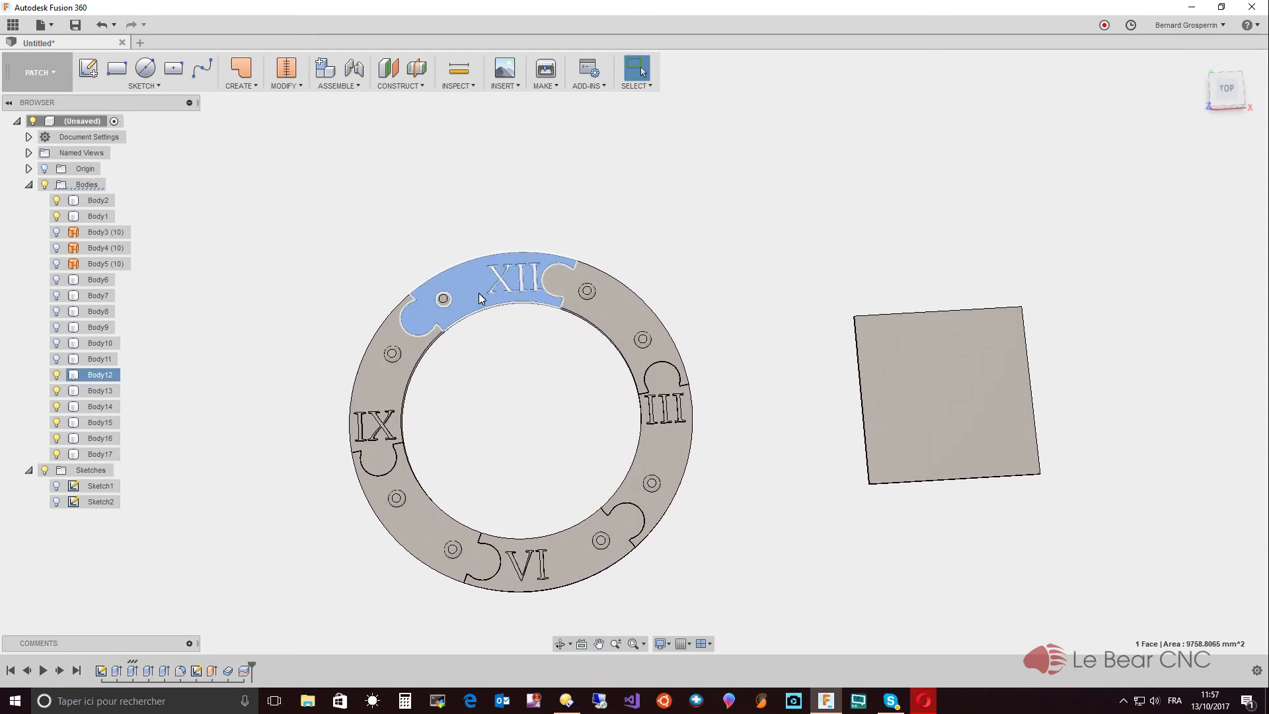
right_click(480, 298)
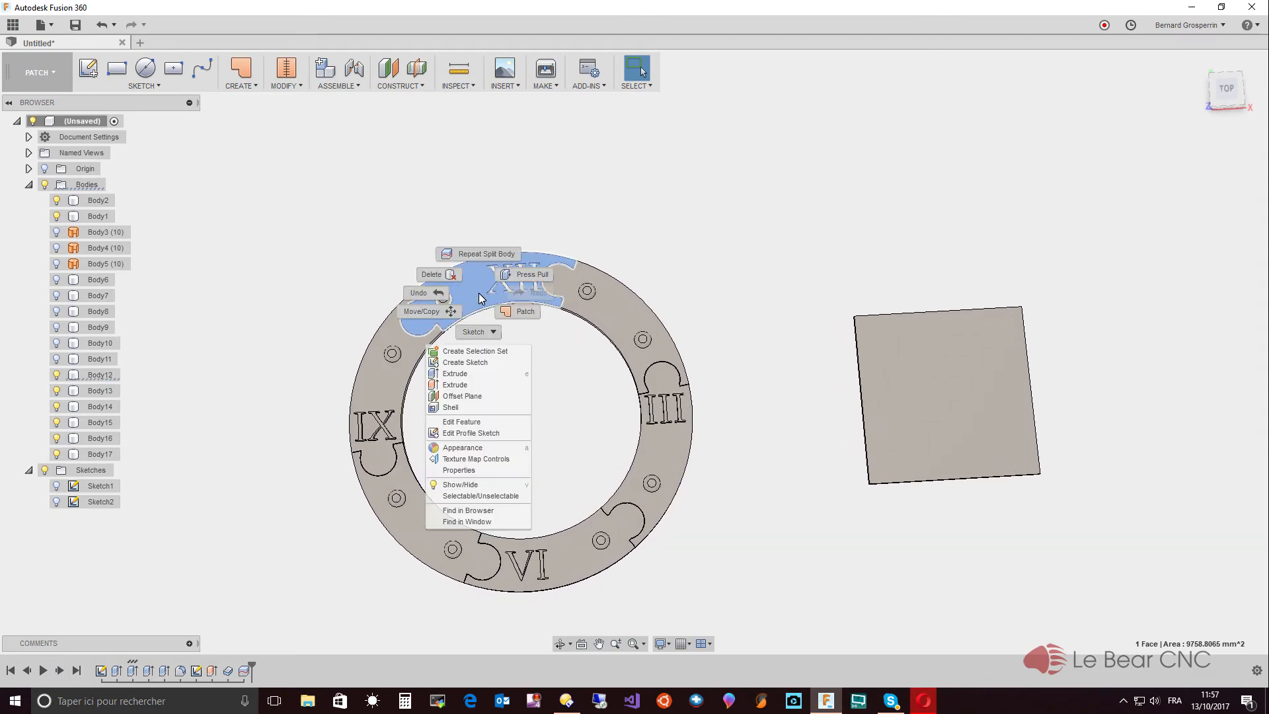
left_click(441, 317)
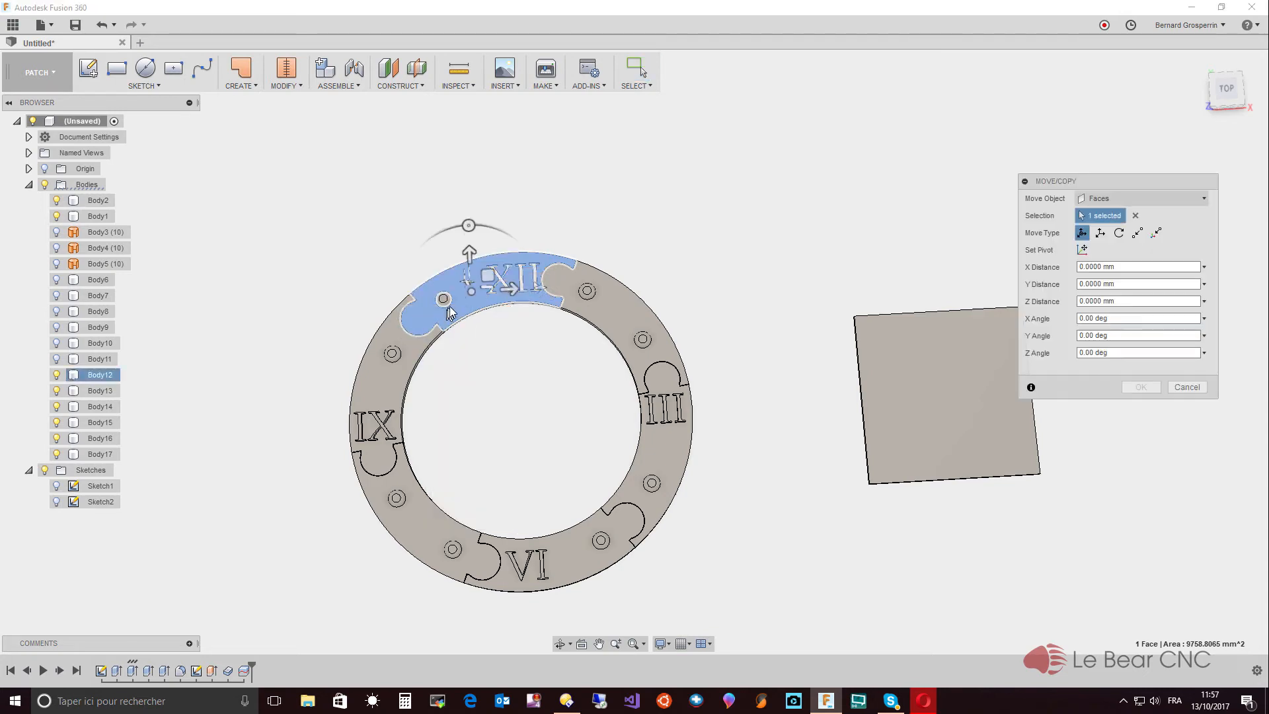
left_click_drag(509, 289, 756, 311)
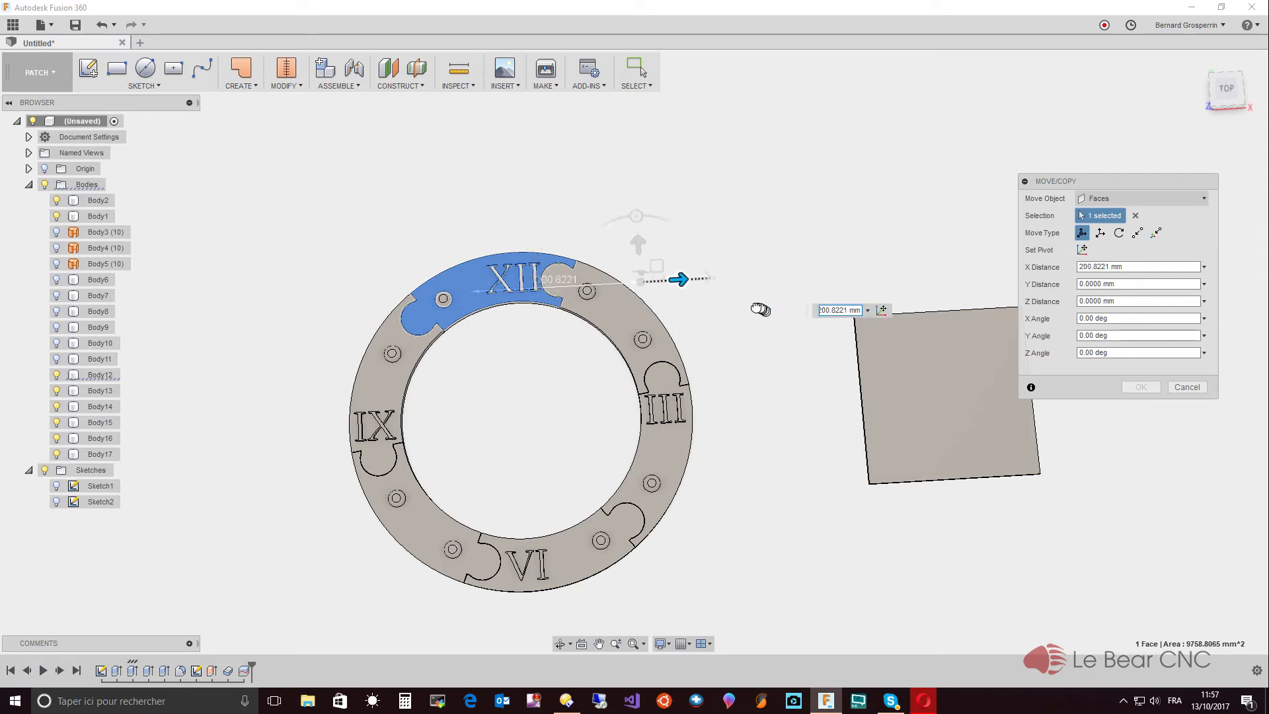
left_click(1187, 388)
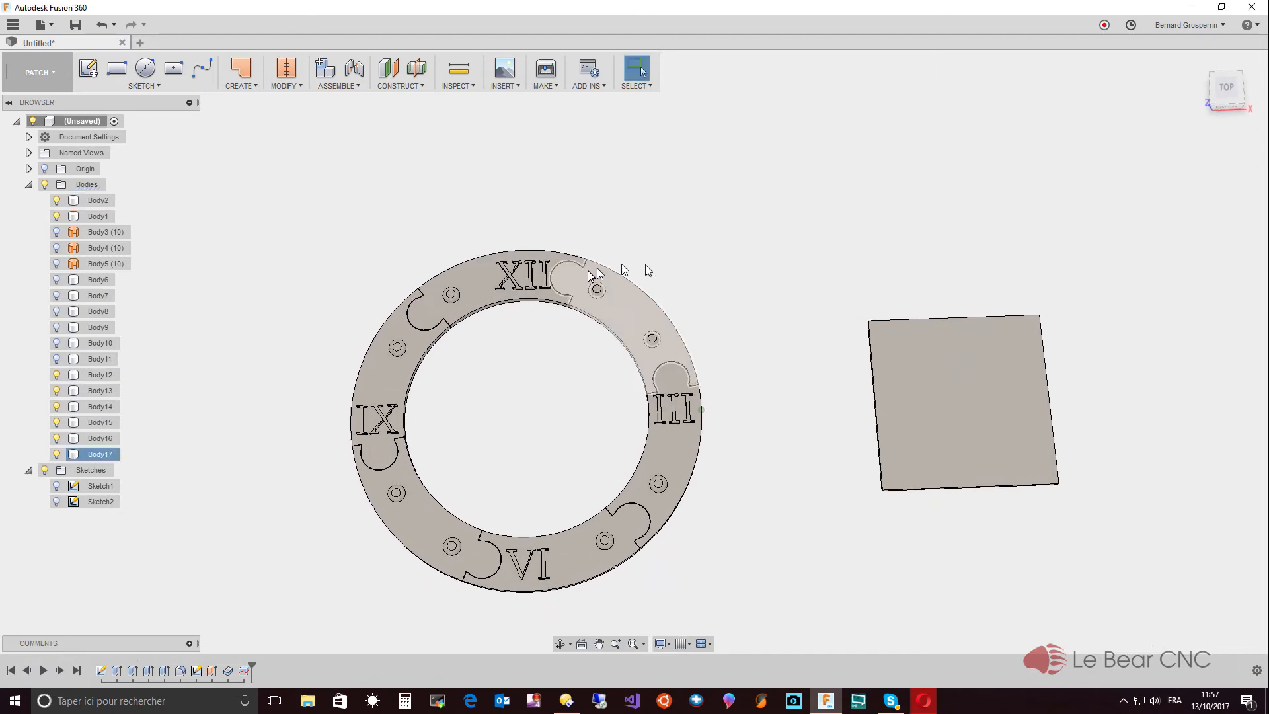
Step: Start moving the whole XII segment, Body12, as a body and raise it about 48.4 mm along Z
middle_click_drag(595, 275, 586, 311, "shift")
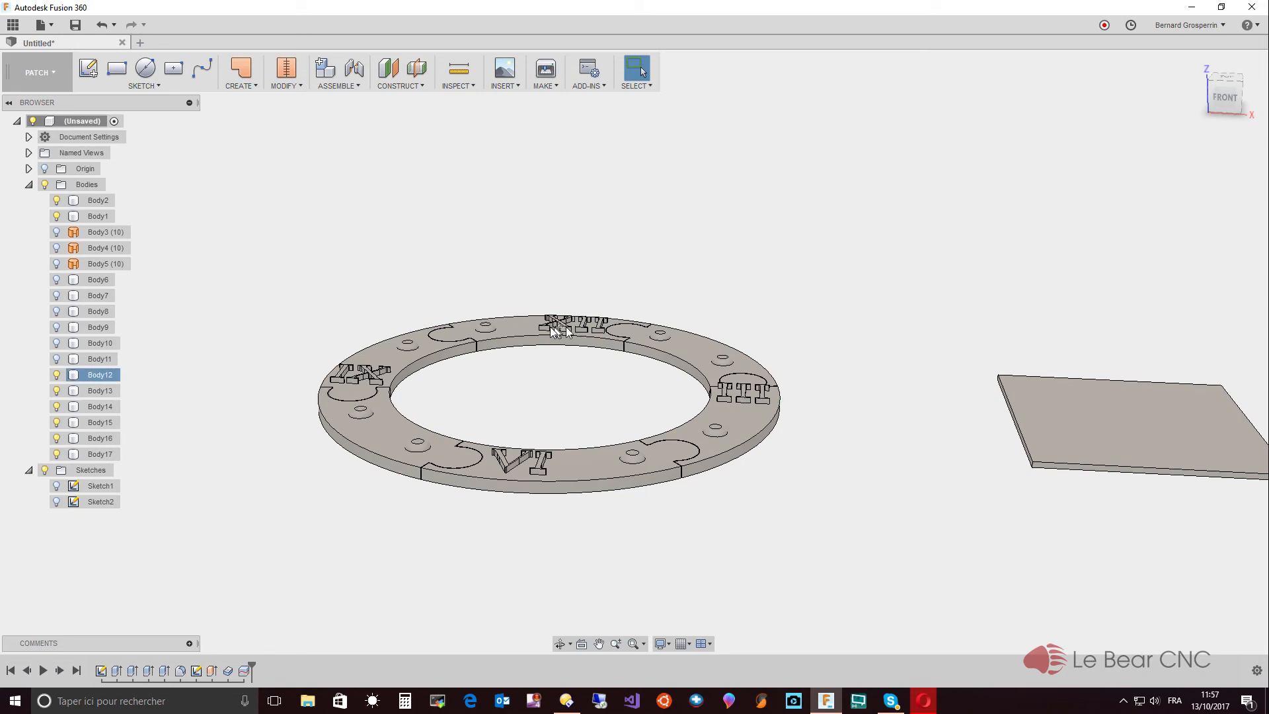
scroll(518, 328, "up", 2)
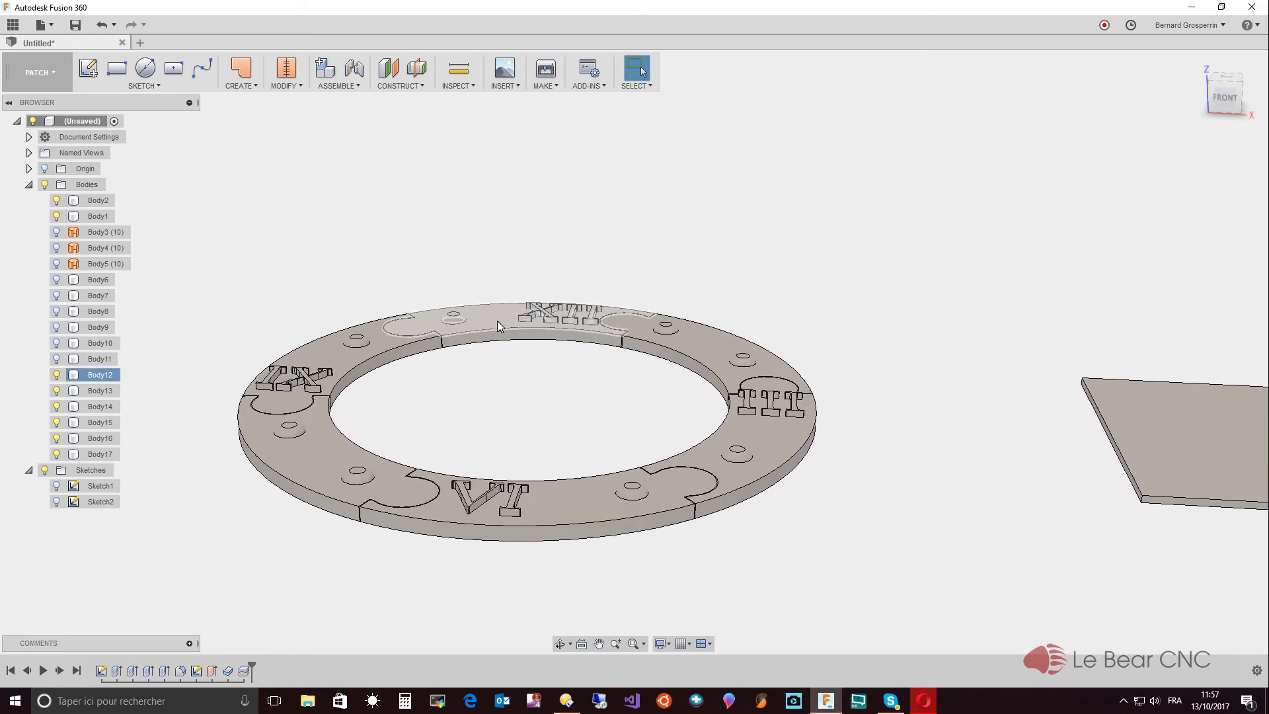
left_click(497, 320)
key("Escape")
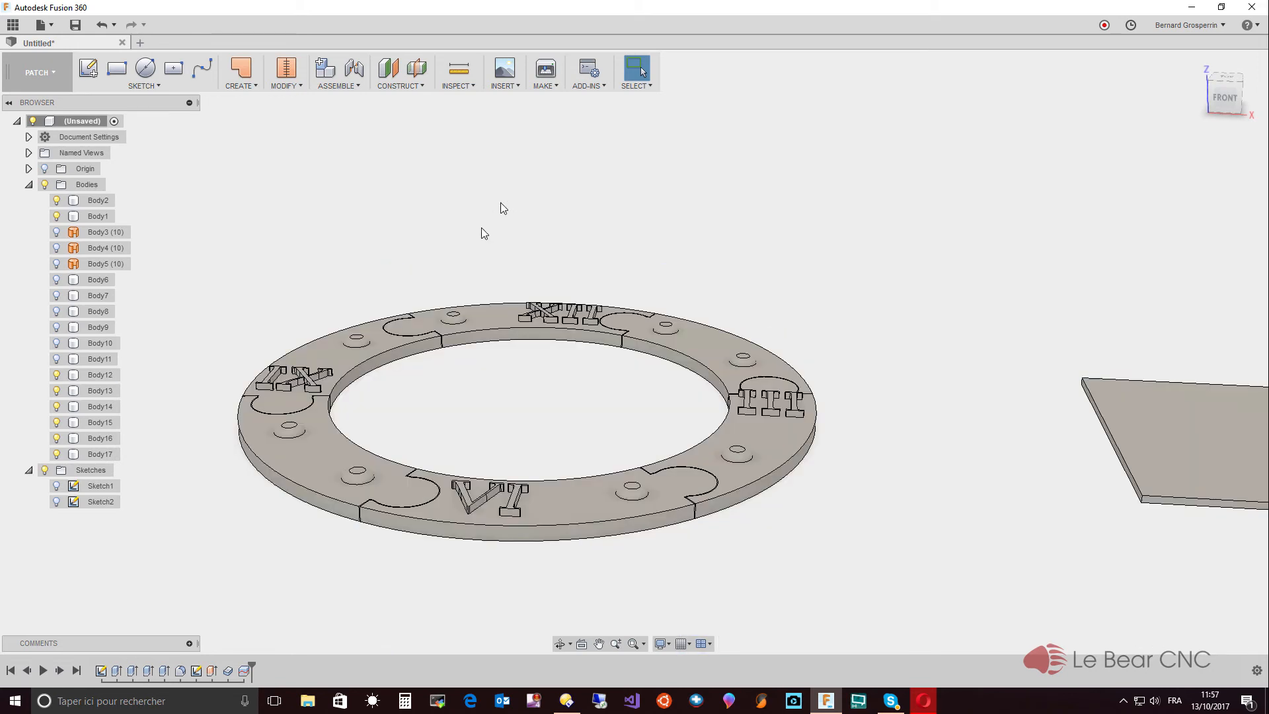
left_click(99, 374)
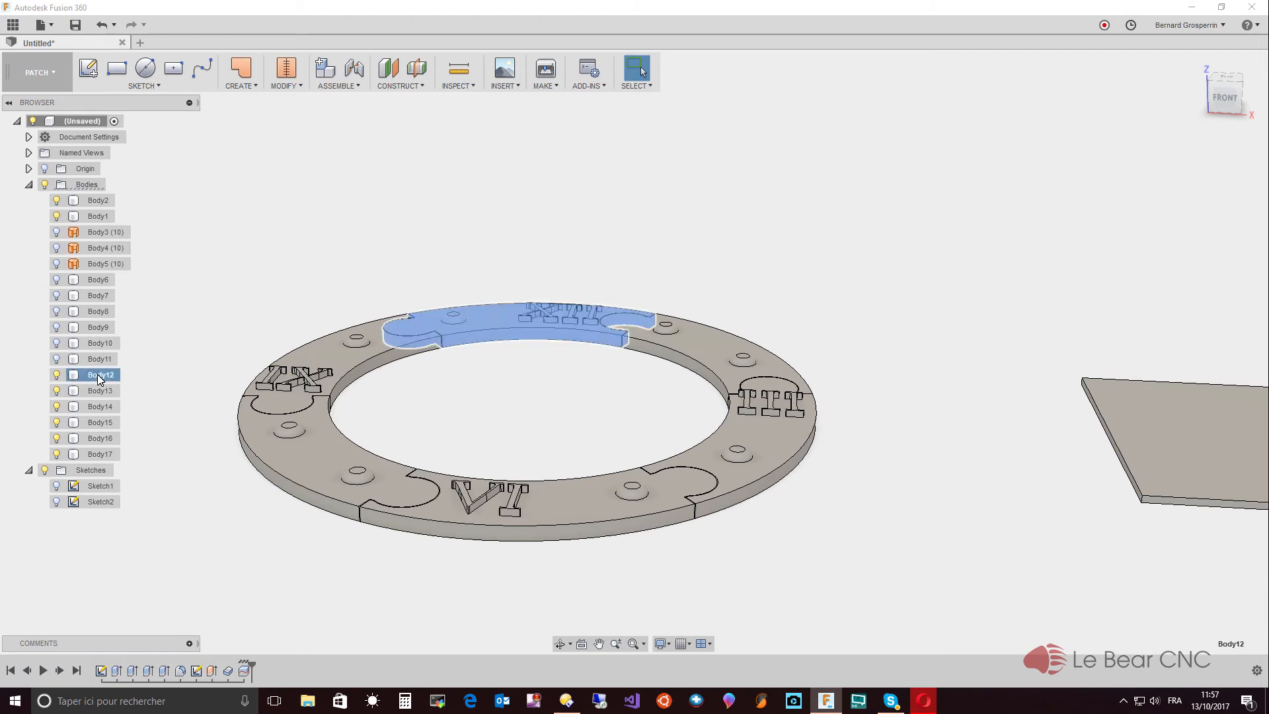
right_click(97, 374)
left_click(143, 385)
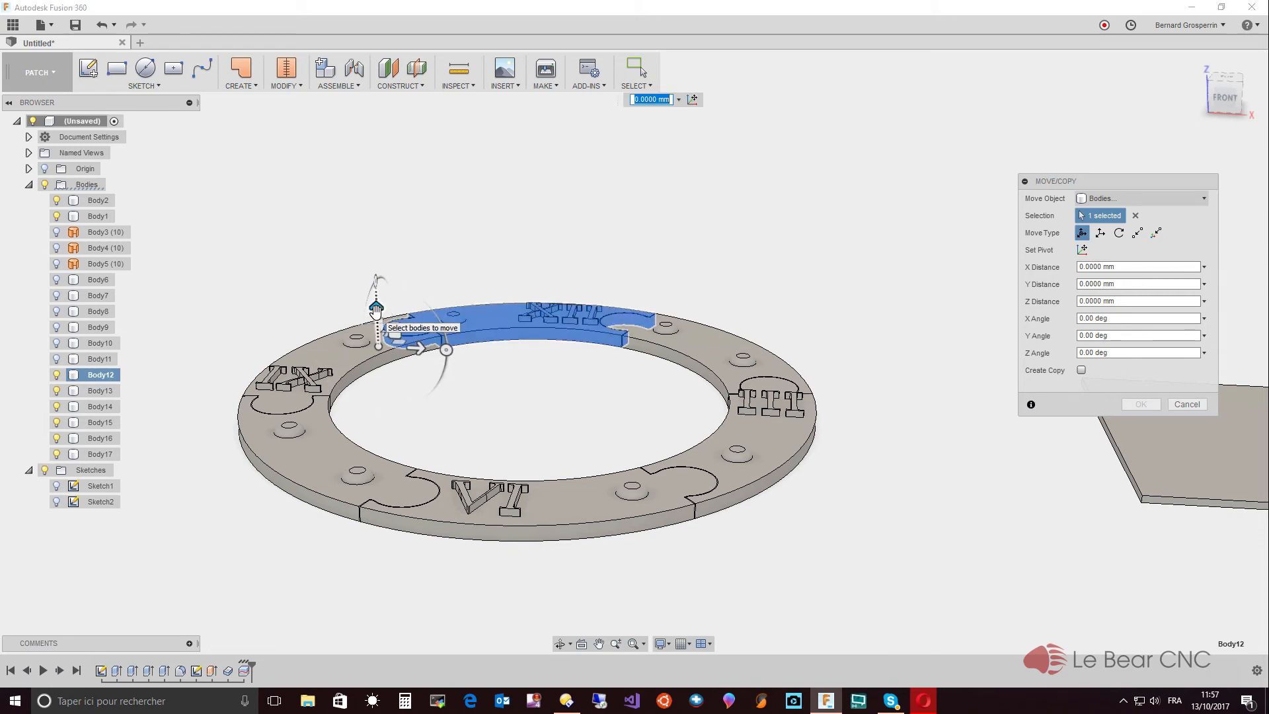
left_click_drag(377, 309, 371, 249)
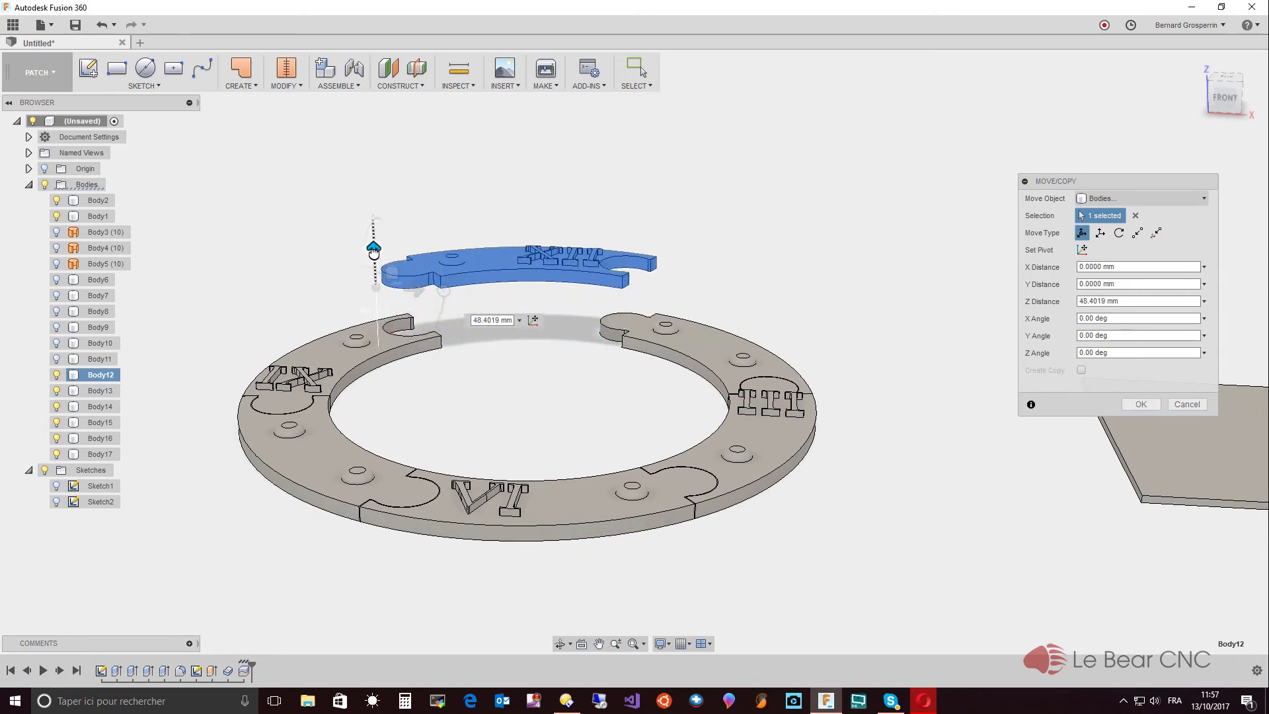
Step: Move the raised XII segment about 532.5 mm along X until it is level with the square plate
left_click_drag(418, 294, 891, 347)
middle_click_drag(893, 345, 677, 340)
left_click_drag(590, 333, 798, 376)
middle_click_drag(798, 376, 912, 410, "shift")
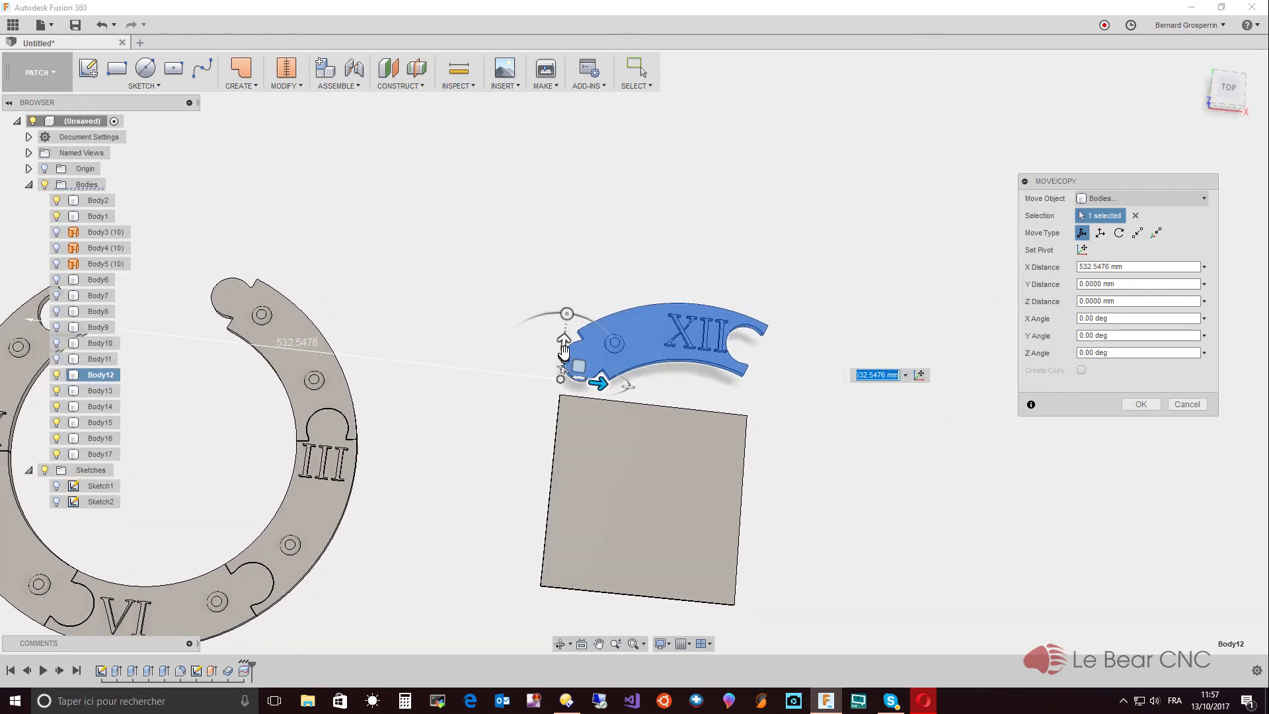
Step: Fit the XII segment inside the square plate's outline, rotating it 30 degrees and a further 7.96 degrees about Z, and confirm the move
left_click_drag(563, 345, 530, 520)
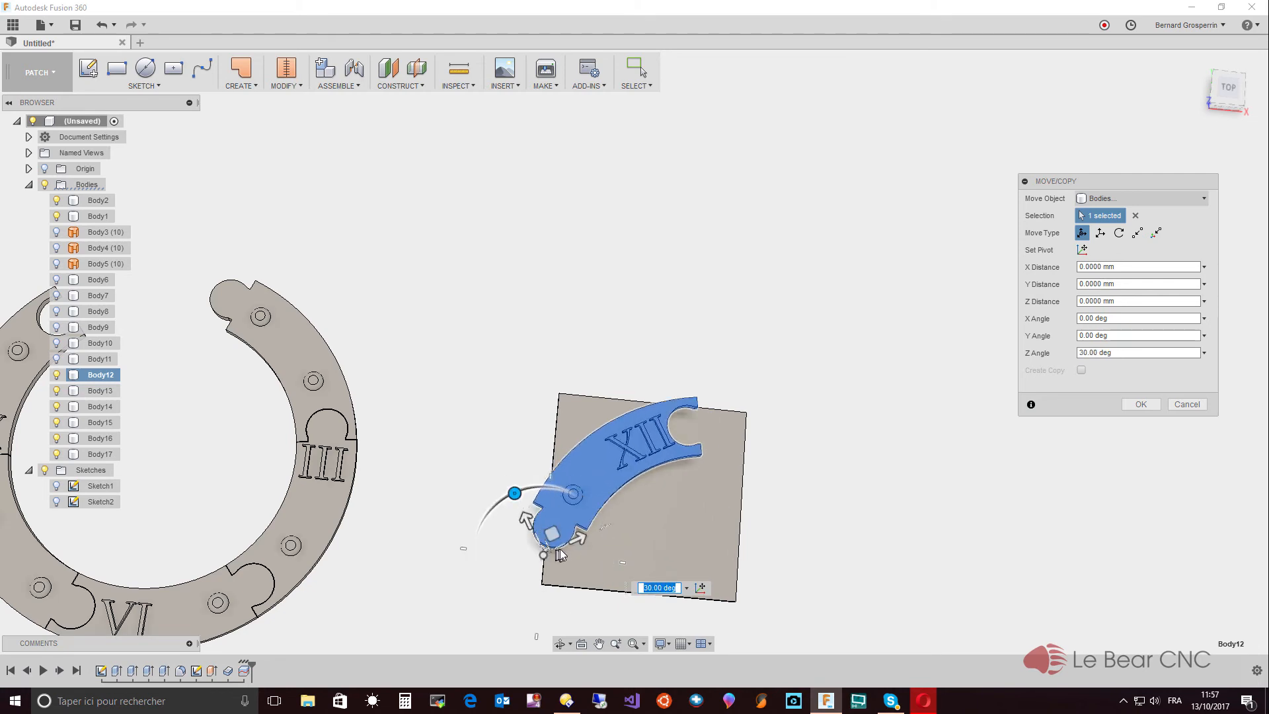
scroll(550, 552, "down", 2)
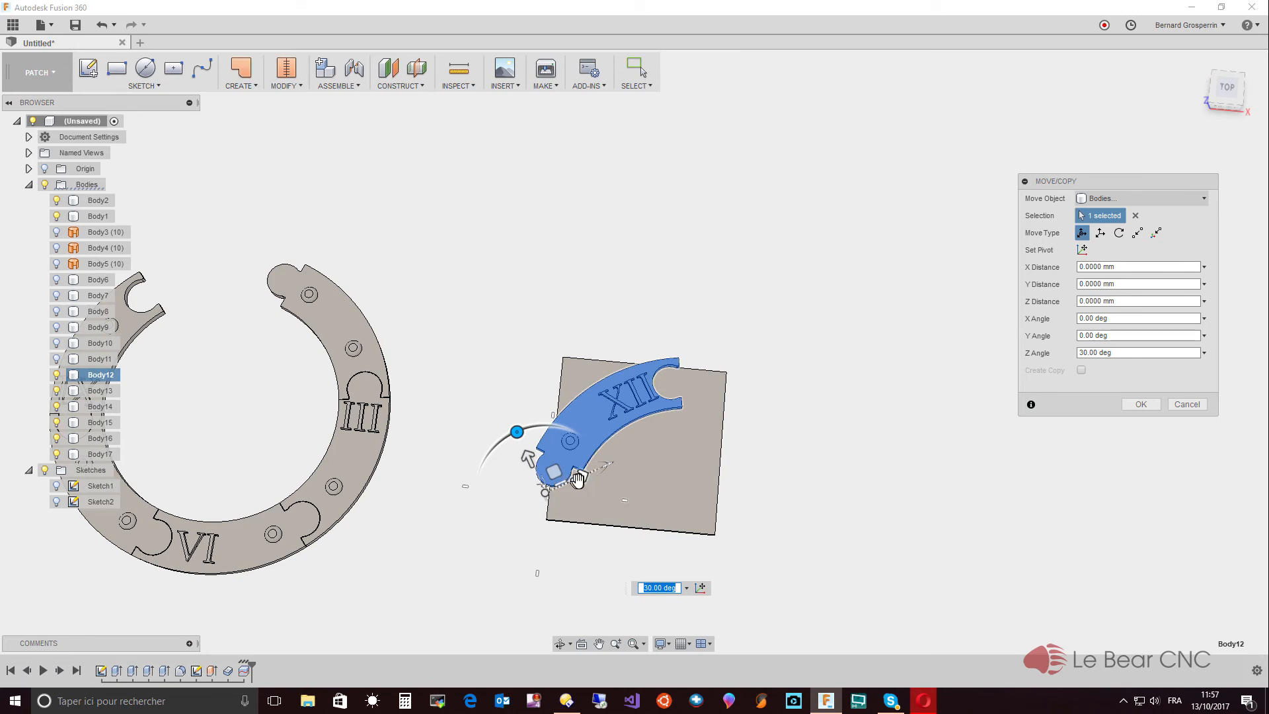
left_click_drag(581, 472, 612, 472)
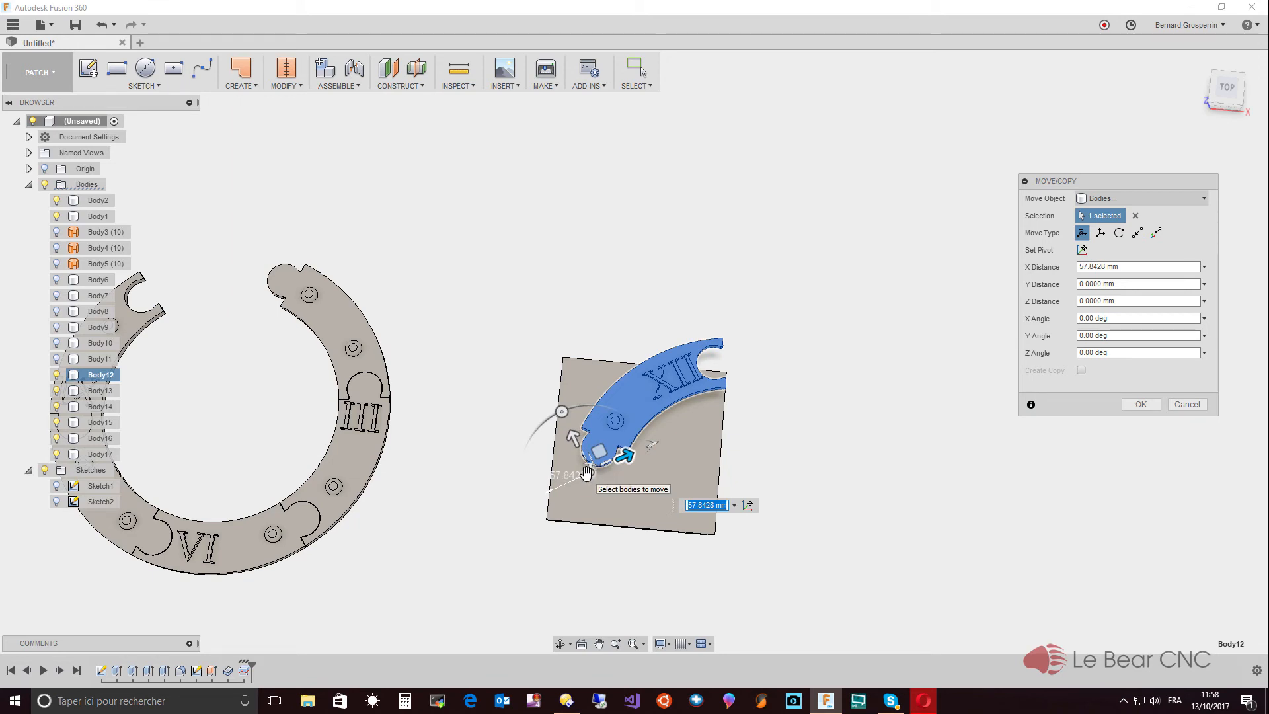
left_click(572, 438)
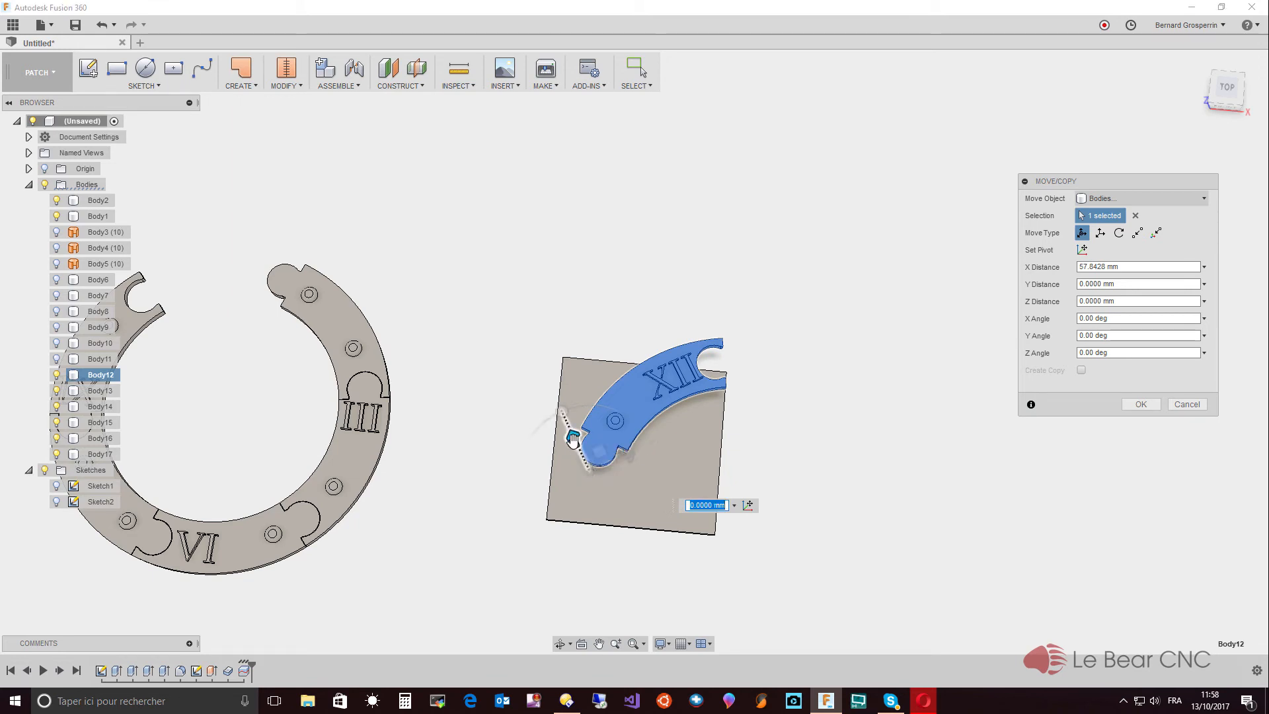
left_click_drag(573, 445, 629, 505)
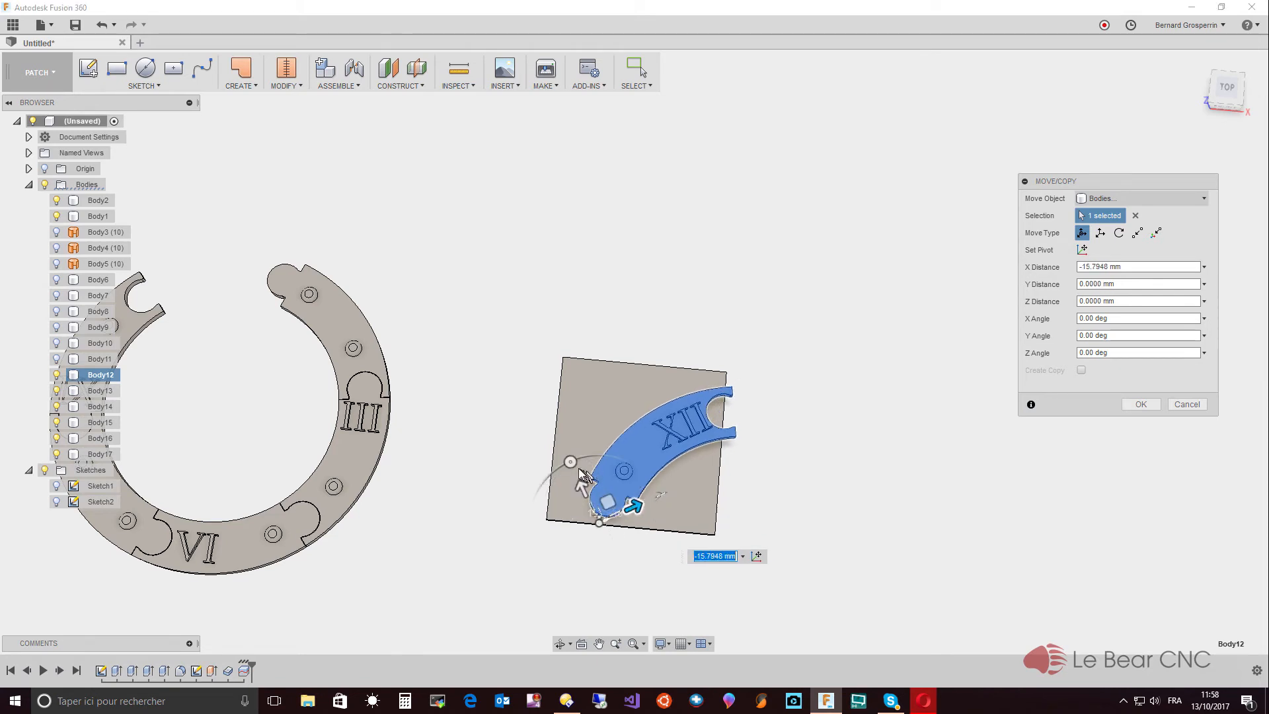
left_click_drag(571, 462, 562, 466)
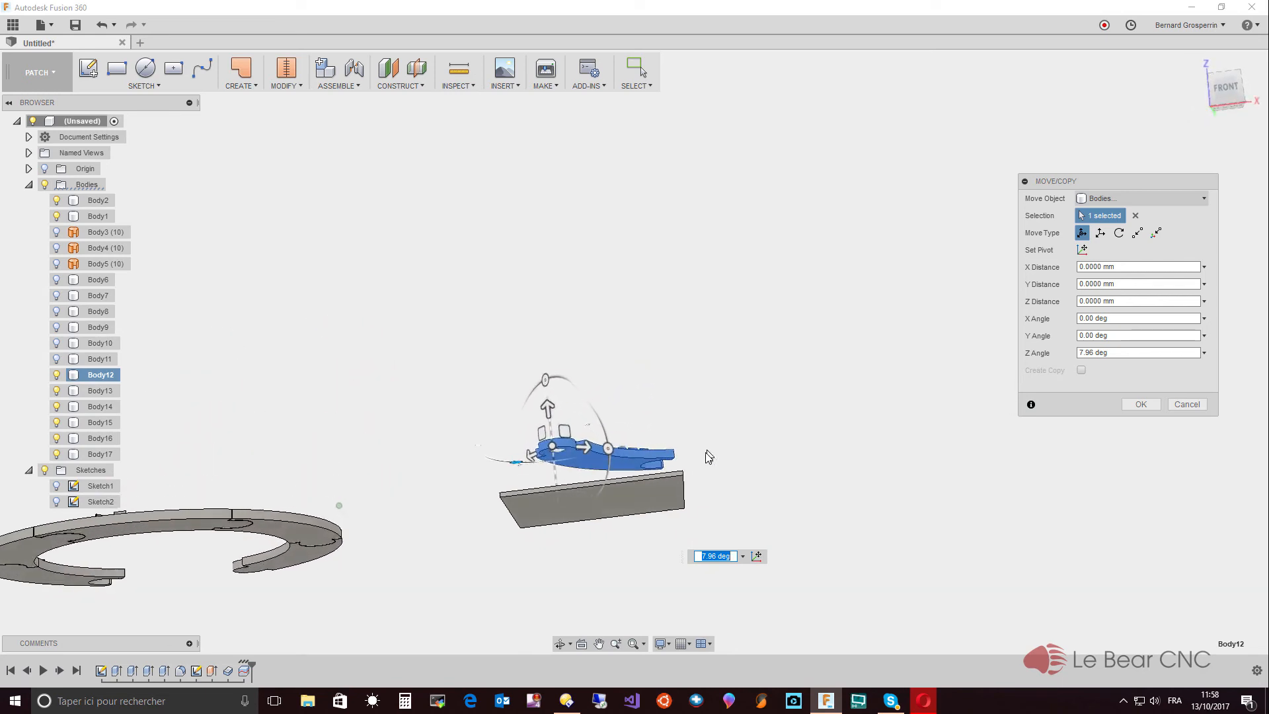
left_click(1141, 405)
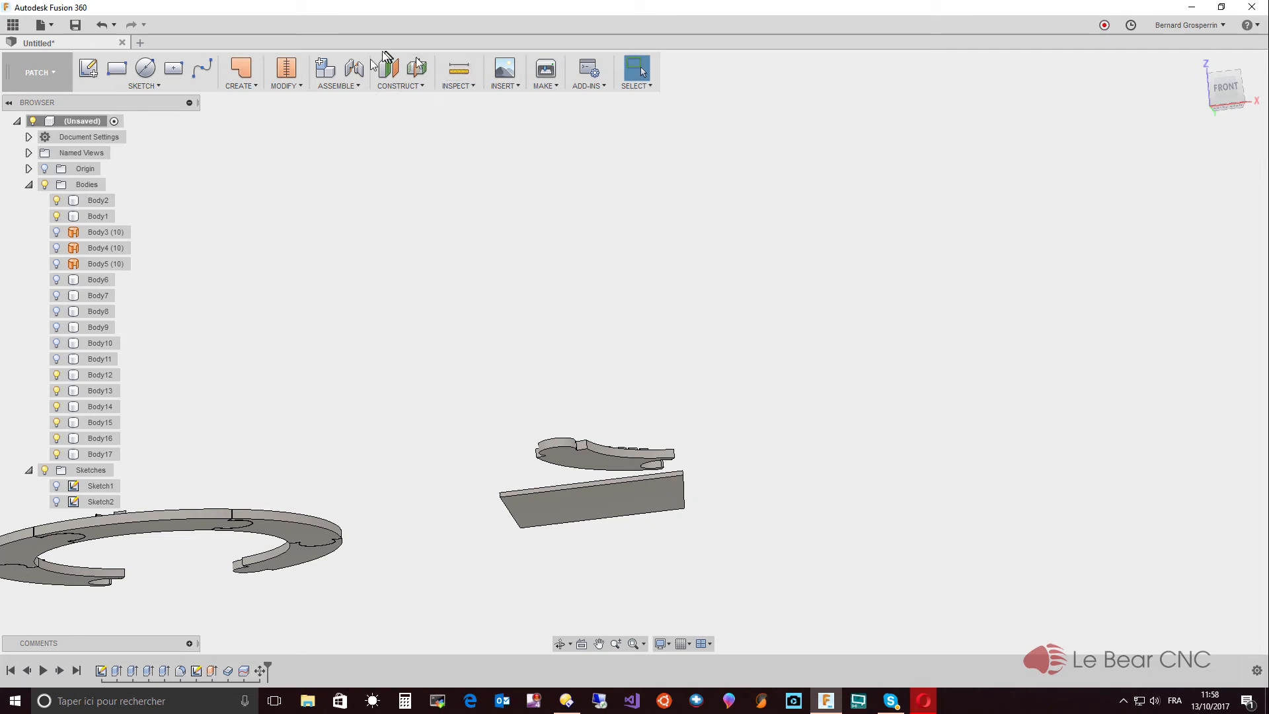
Step: In the Model workspace, align the underside face of the XII segment to the top face of the square plate
left_click(53, 69)
left_click(40, 103)
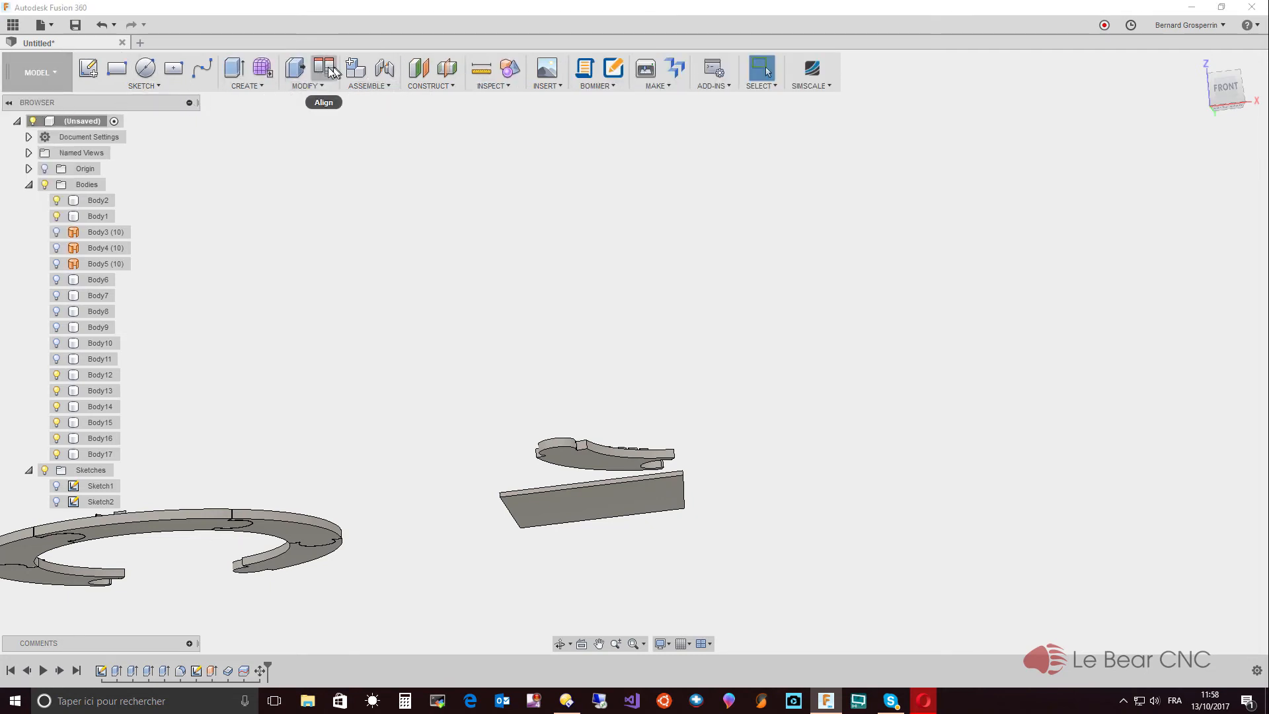
left_click(324, 68)
scroll(348, 128, "up", 3)
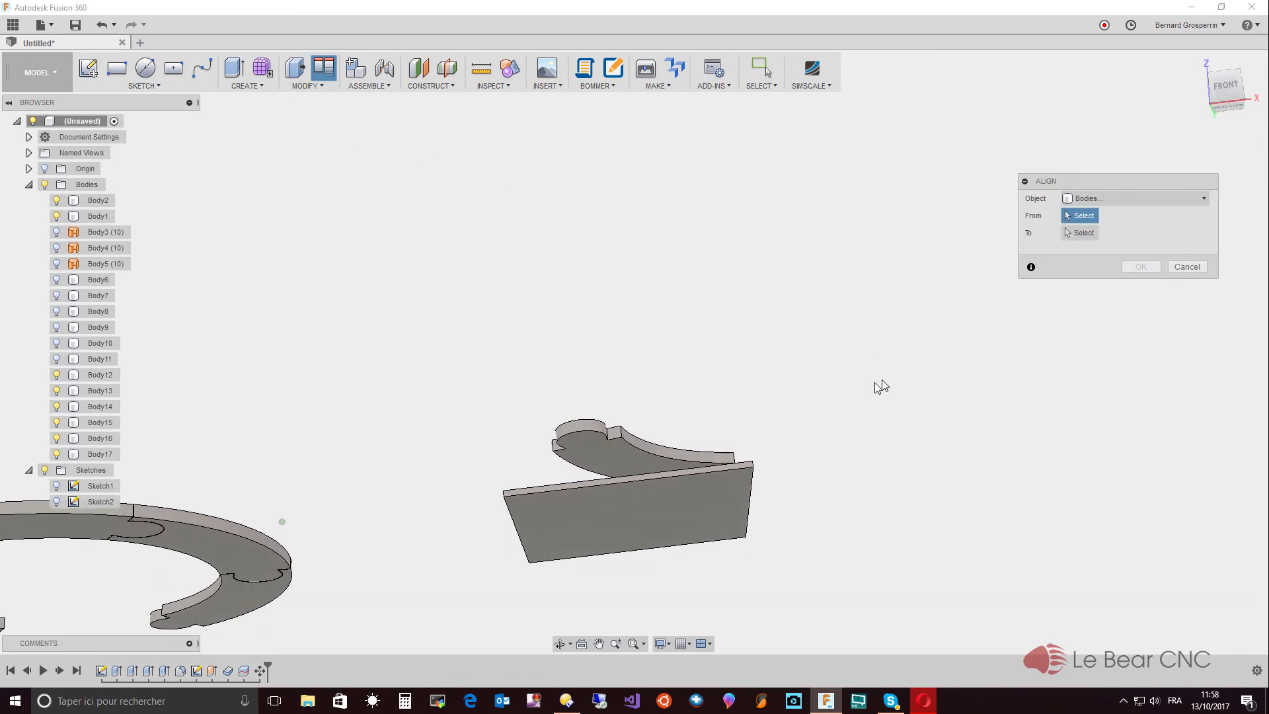
left_click(629, 456)
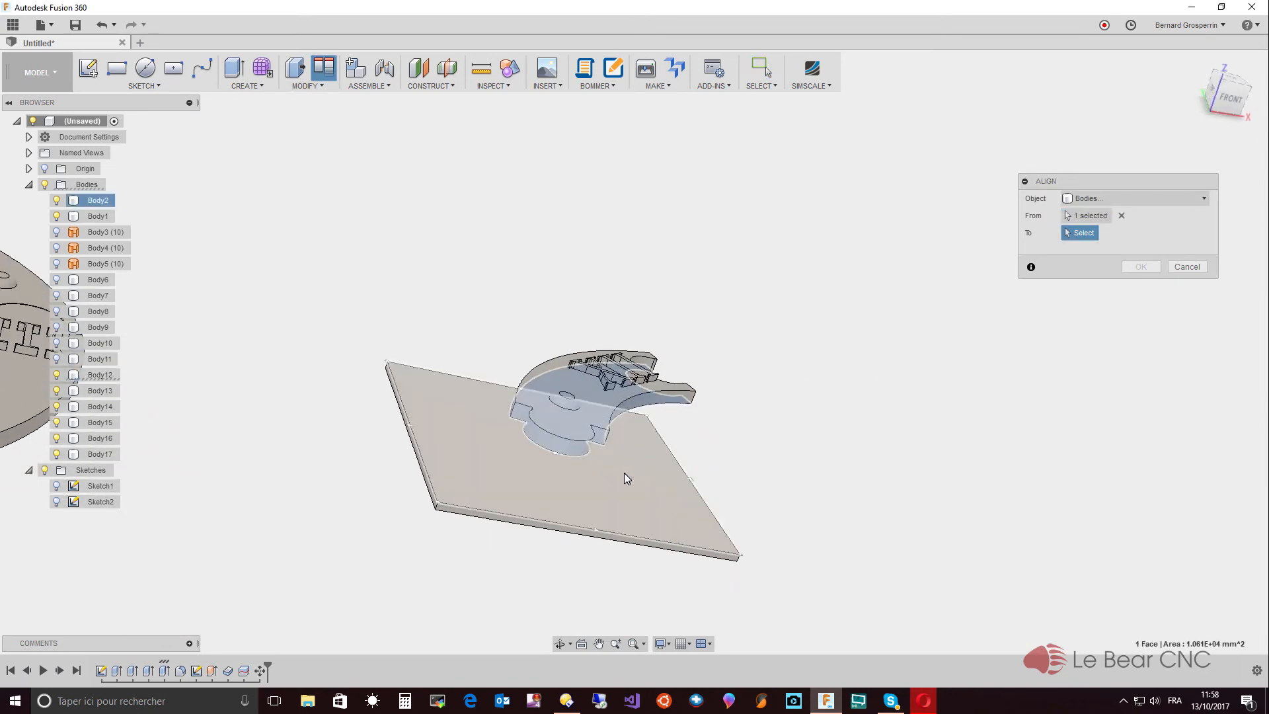
left_click(623, 473)
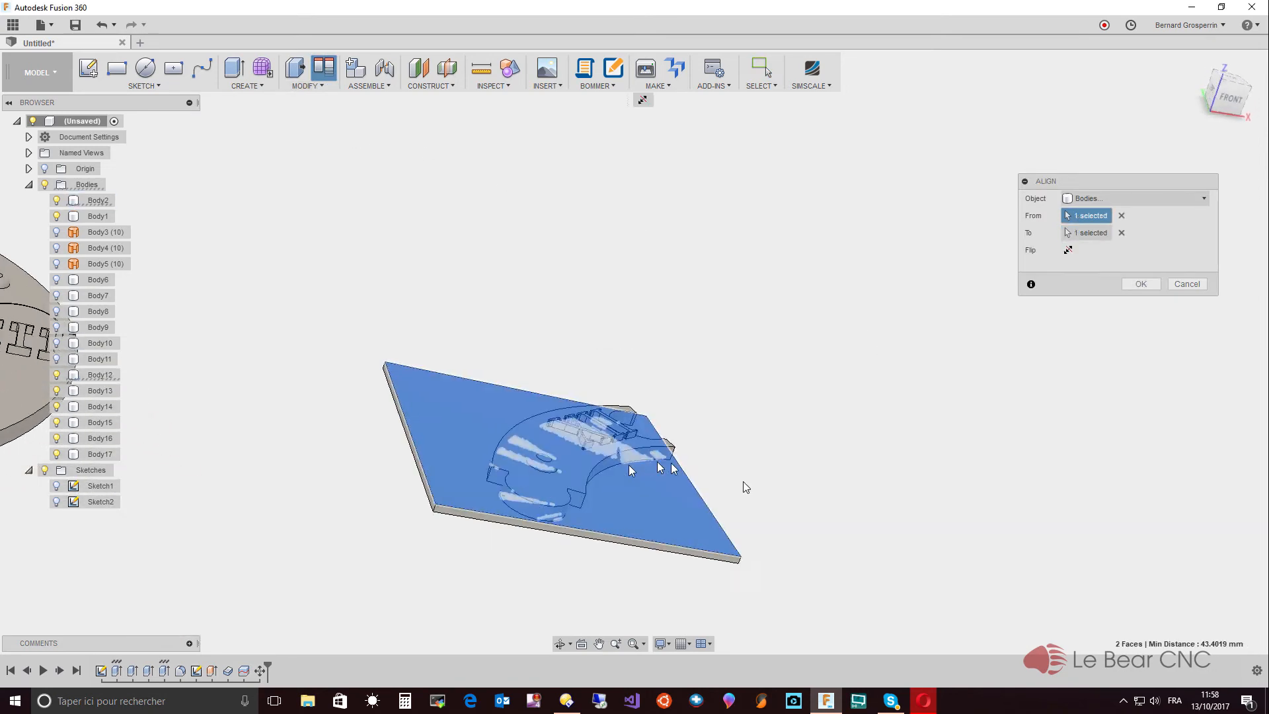
left_click(1132, 284)
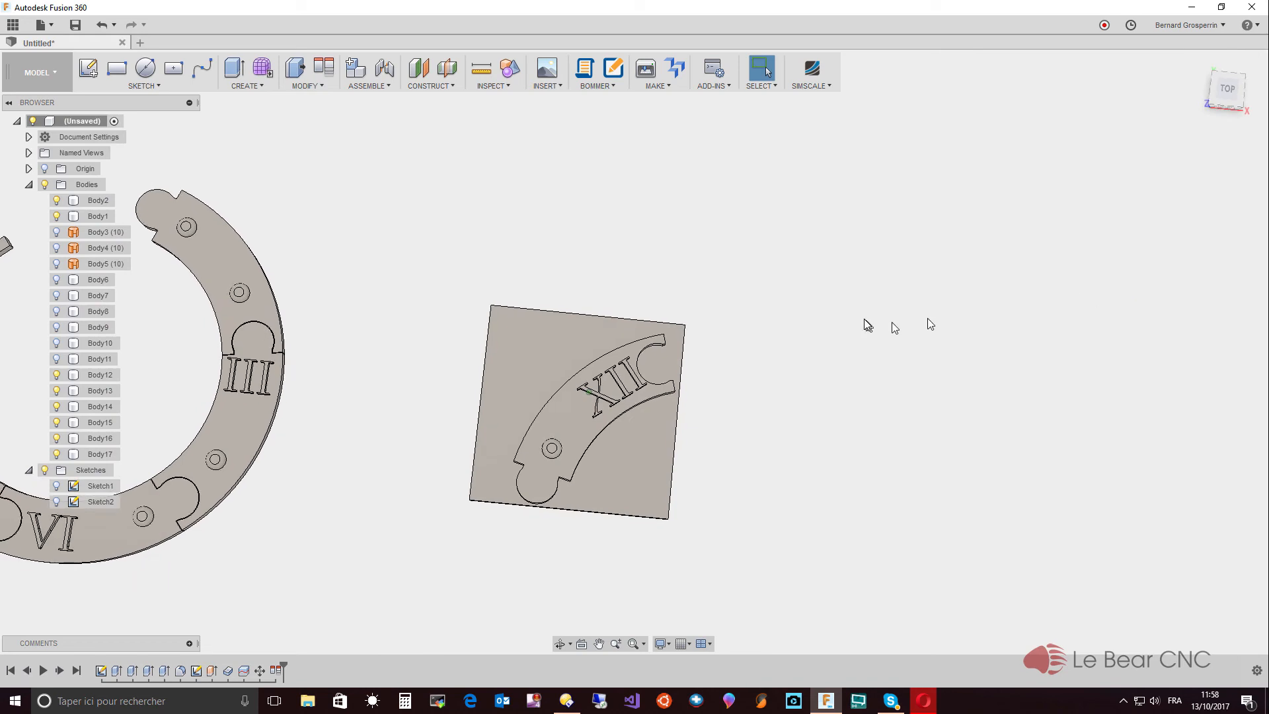
left_click(568, 431)
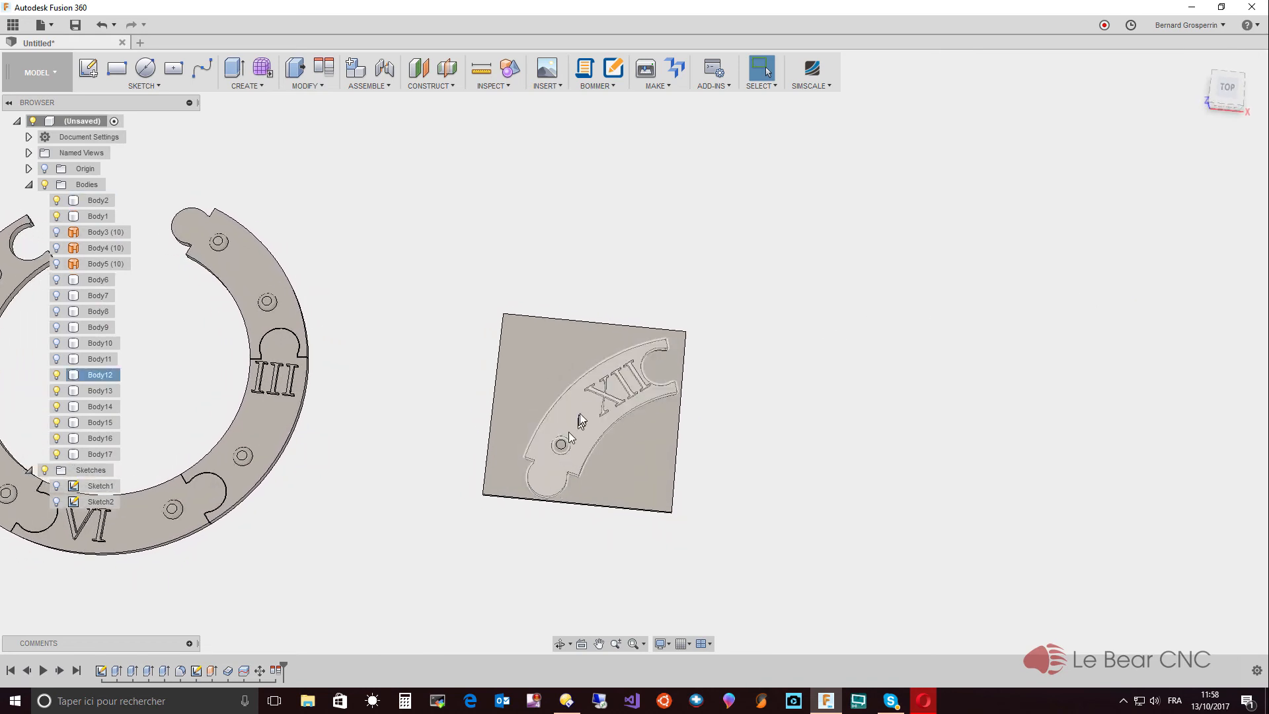
middle_click_drag(569, 431, 697, 356, "shift")
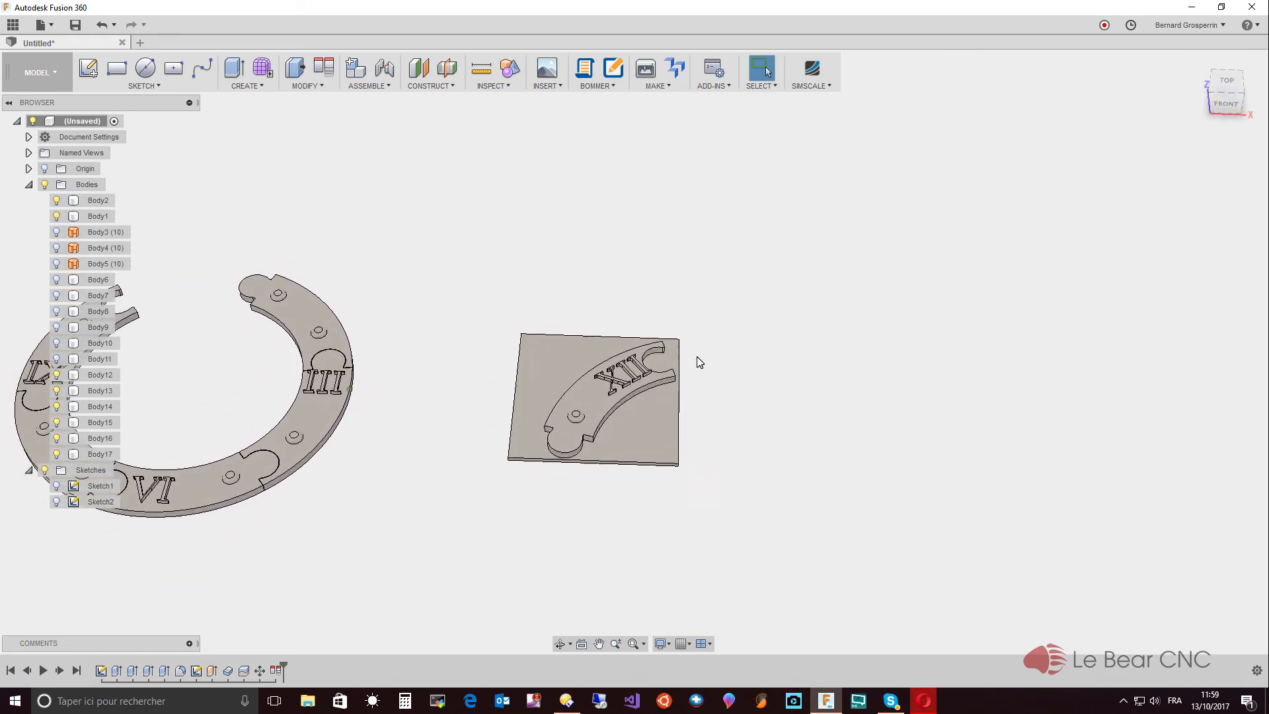
key("F6")
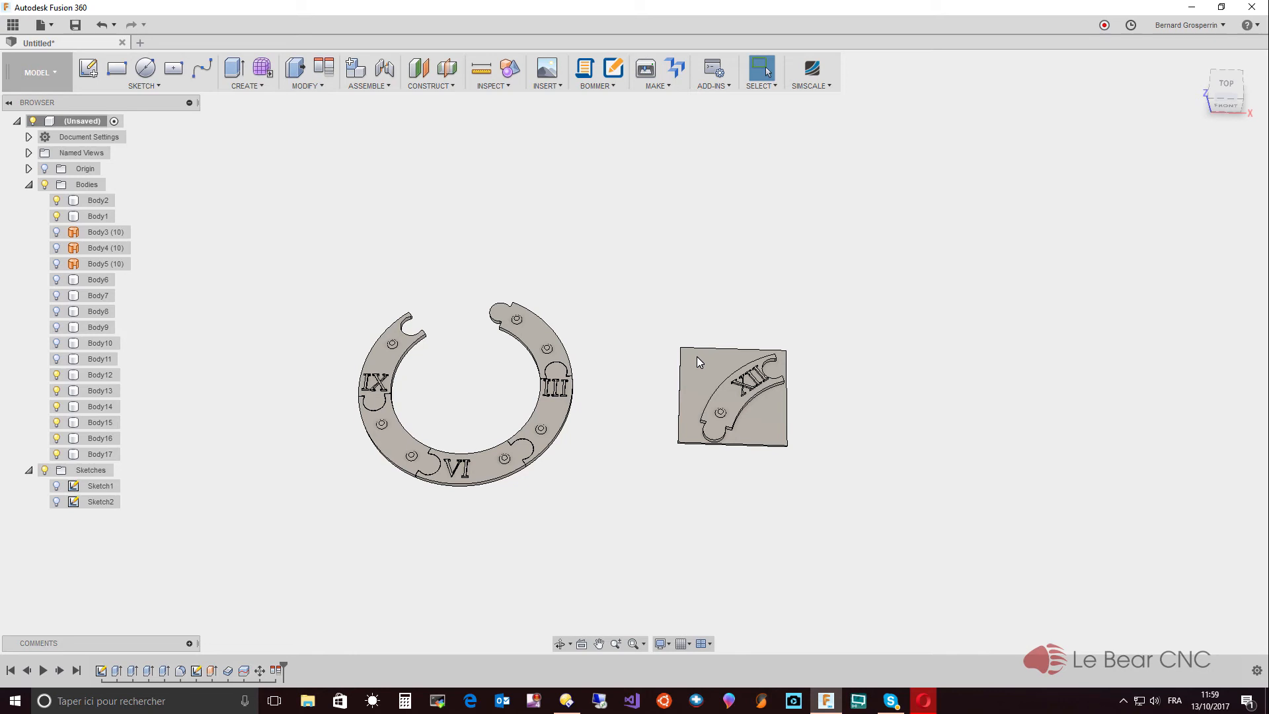
middle_click_drag(696, 356, 724, 420, "shift")
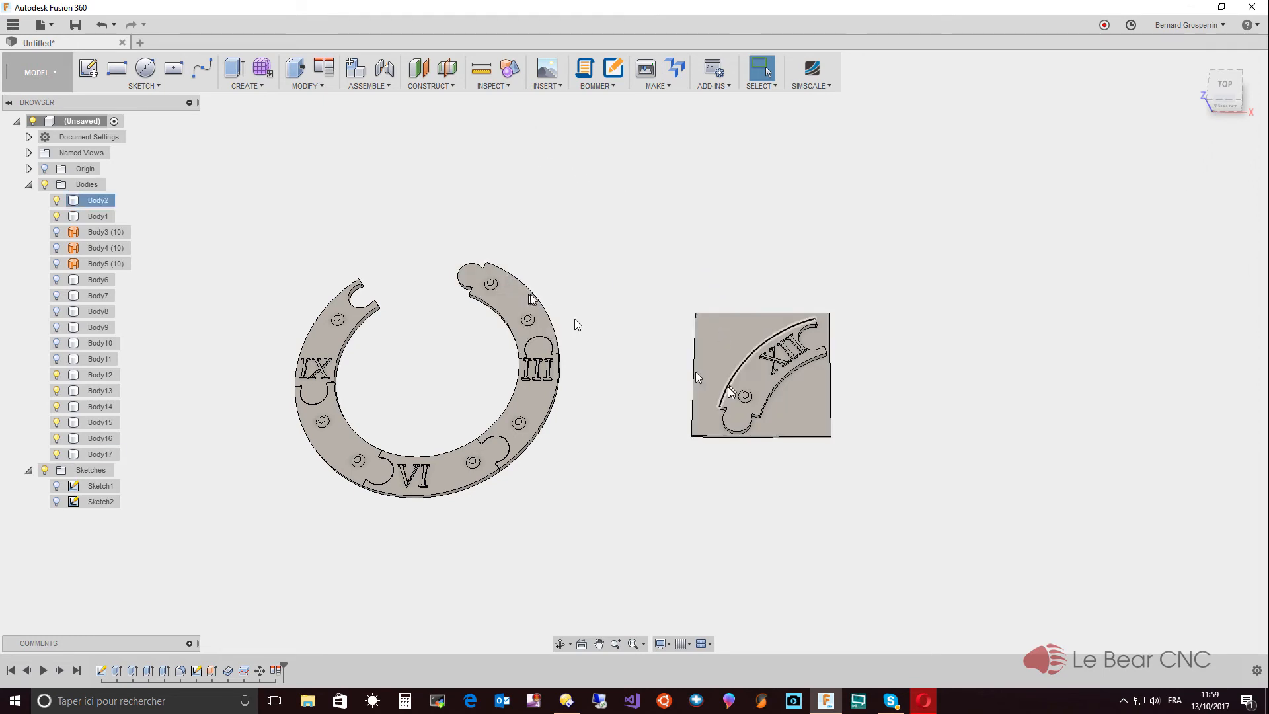
right_click(94, 375)
left_click(144, 377)
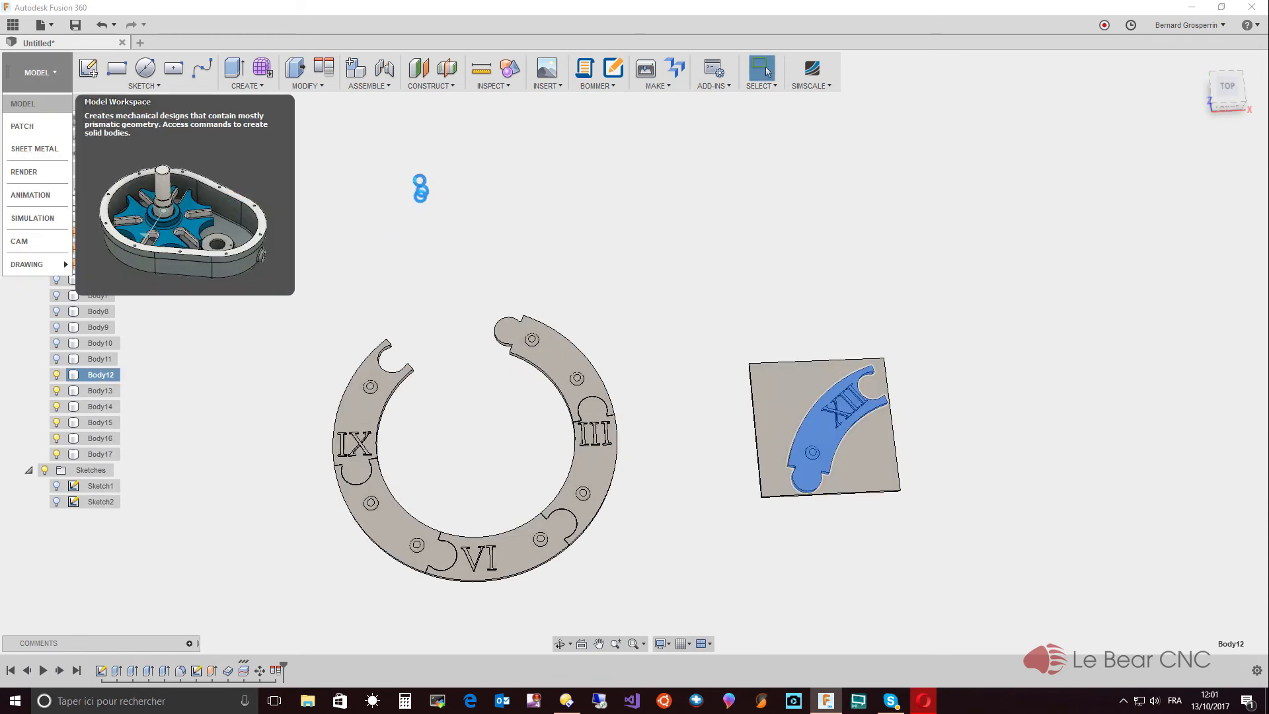
left_click(421, 172)
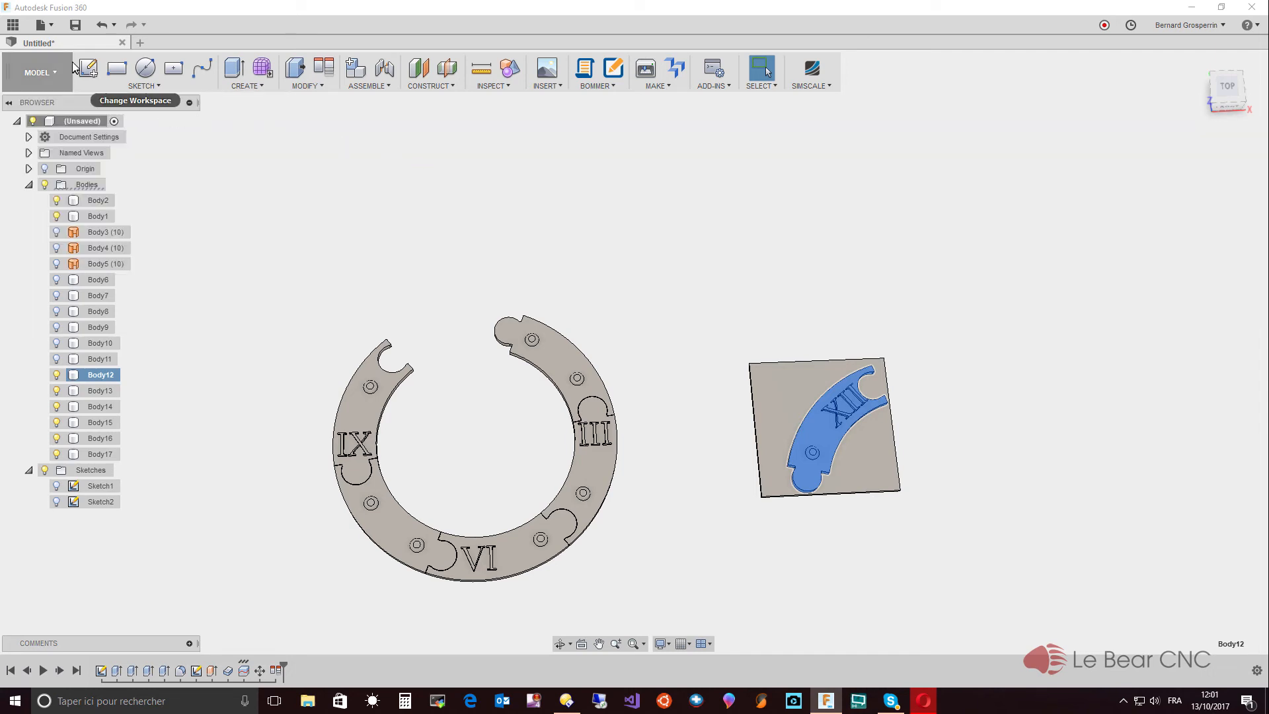
Step: Switch to the Patch workspace and look over its creation commands
left_click(54, 69)
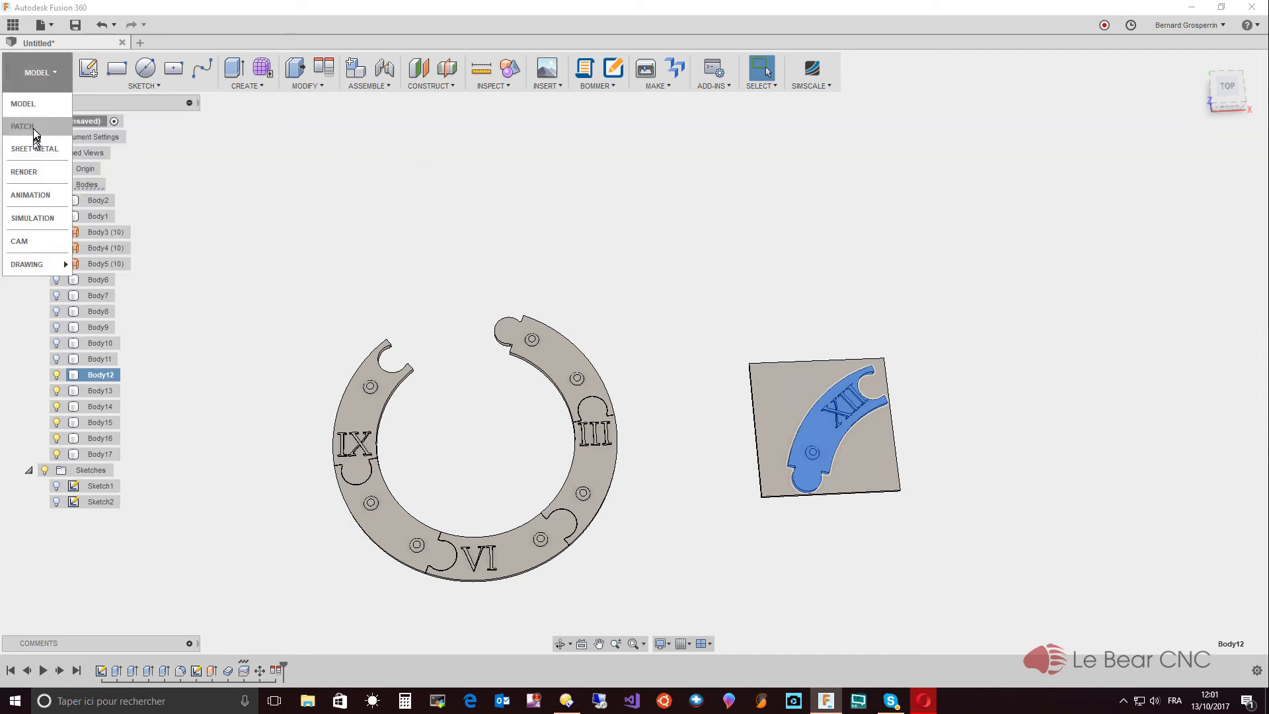
left_click(33, 125)
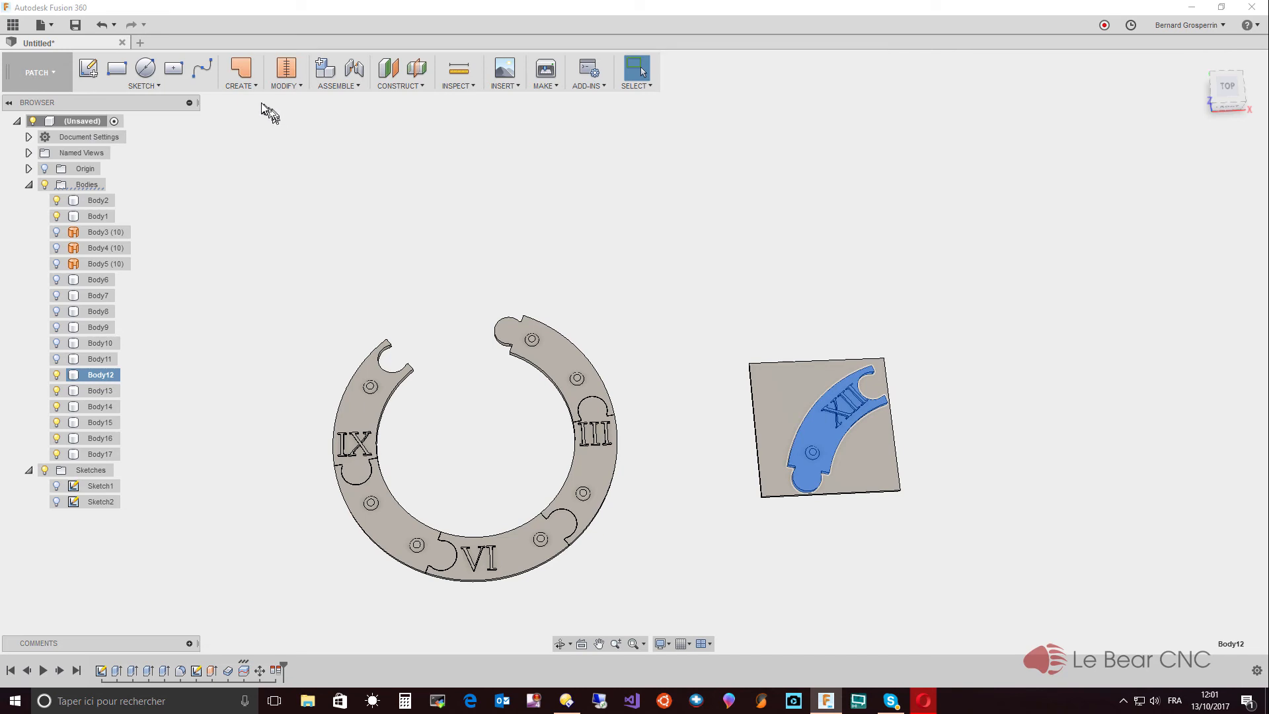
left_click(253, 87)
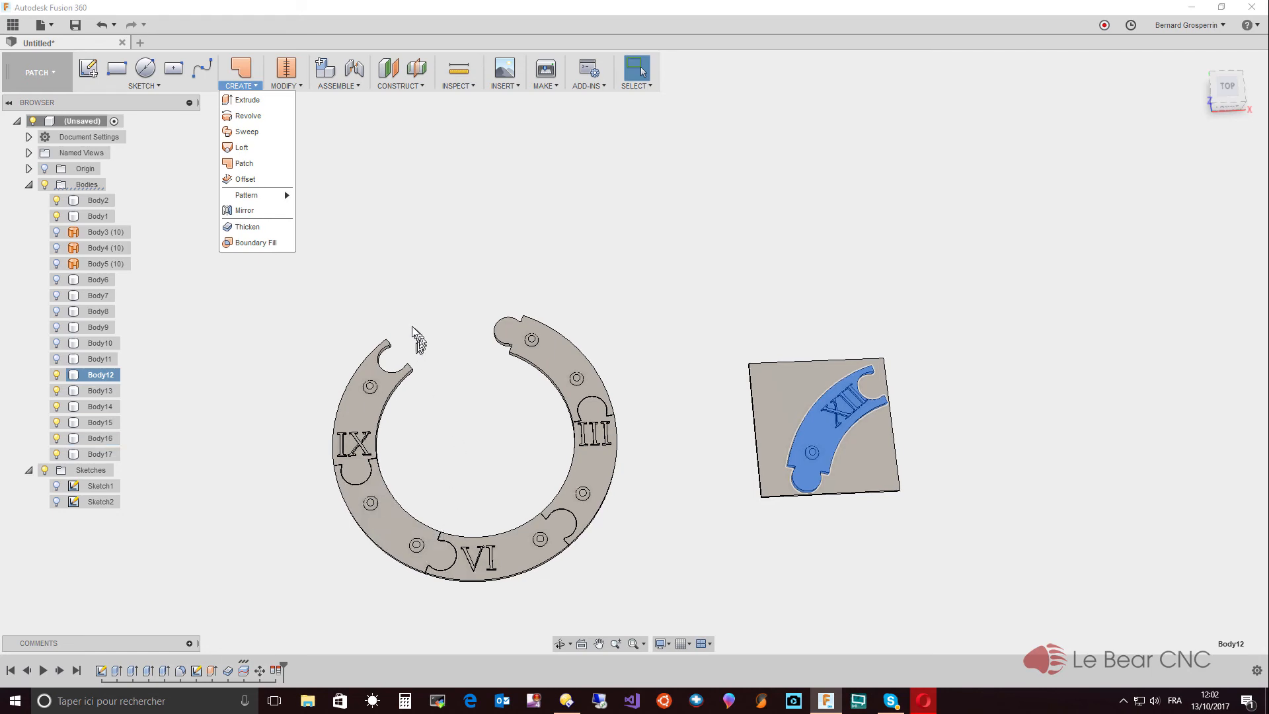
left_click(326, 284)
middle_click_drag(378, 272, 739, 311, "shift")
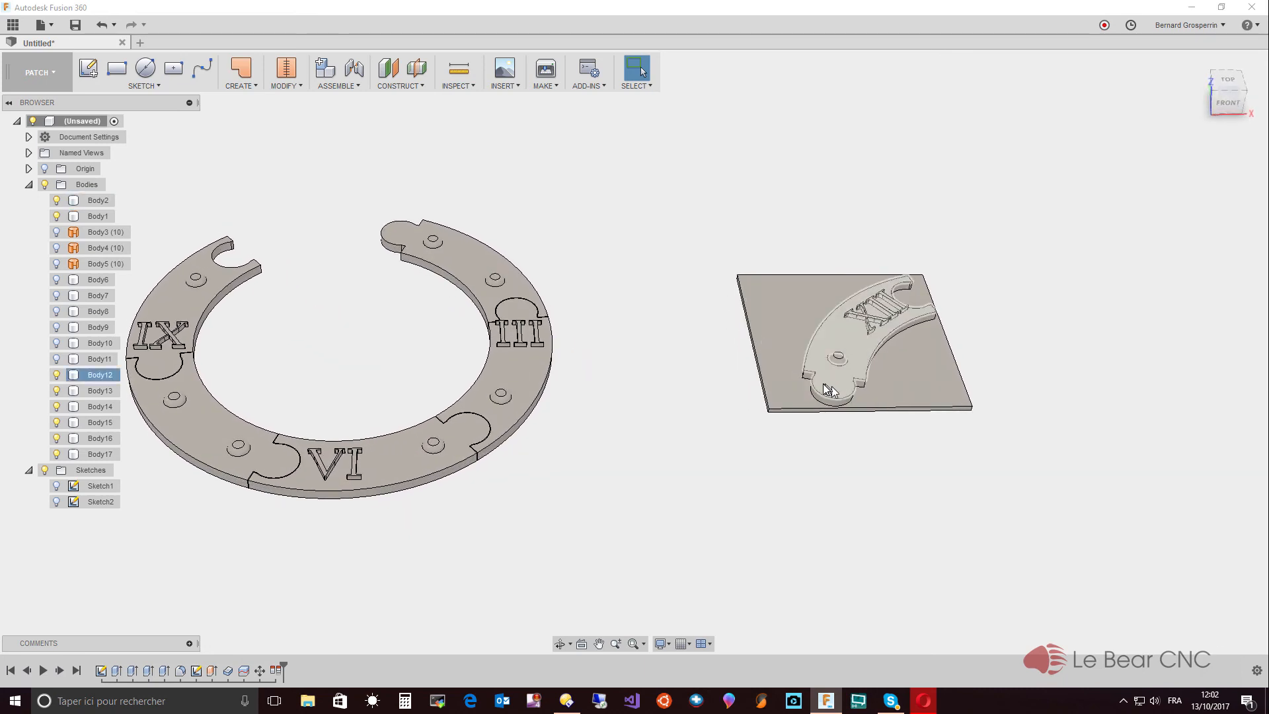
middle_click_drag(804, 377, 515, 245, "shift")
left_click(794, 311)
left_click(834, 347)
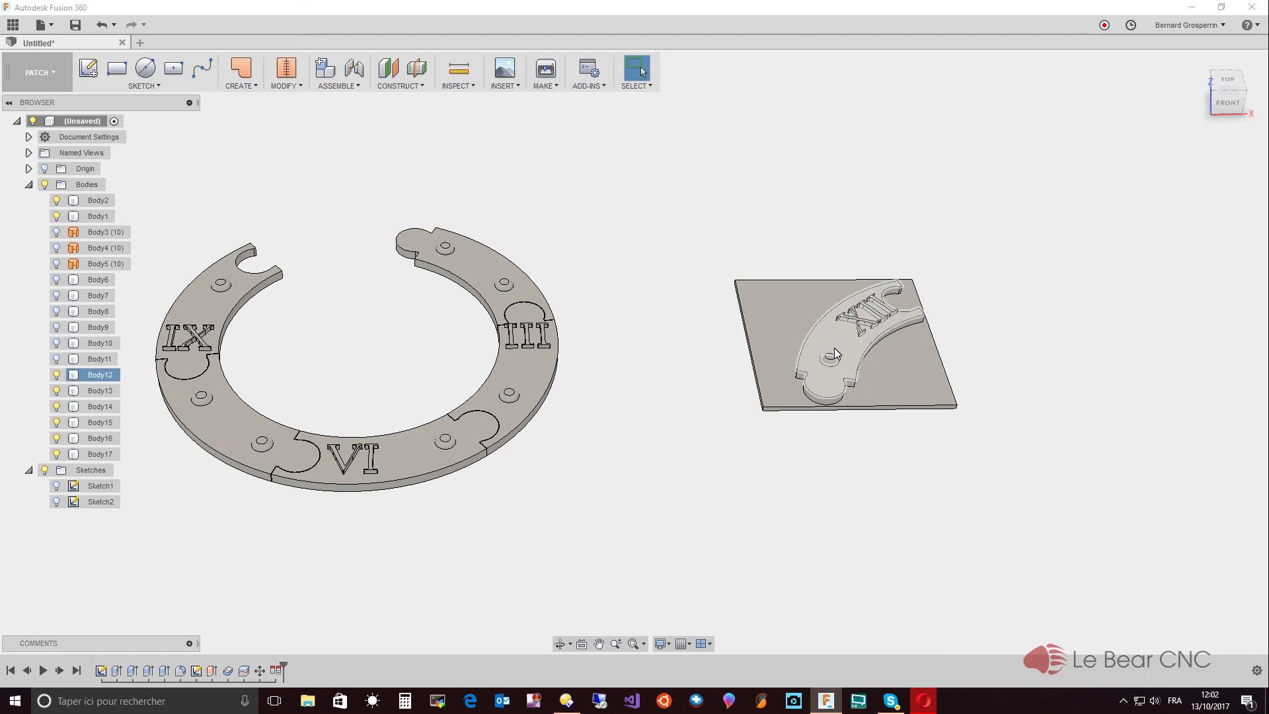
key("ctrl+a")
right_click(834, 347)
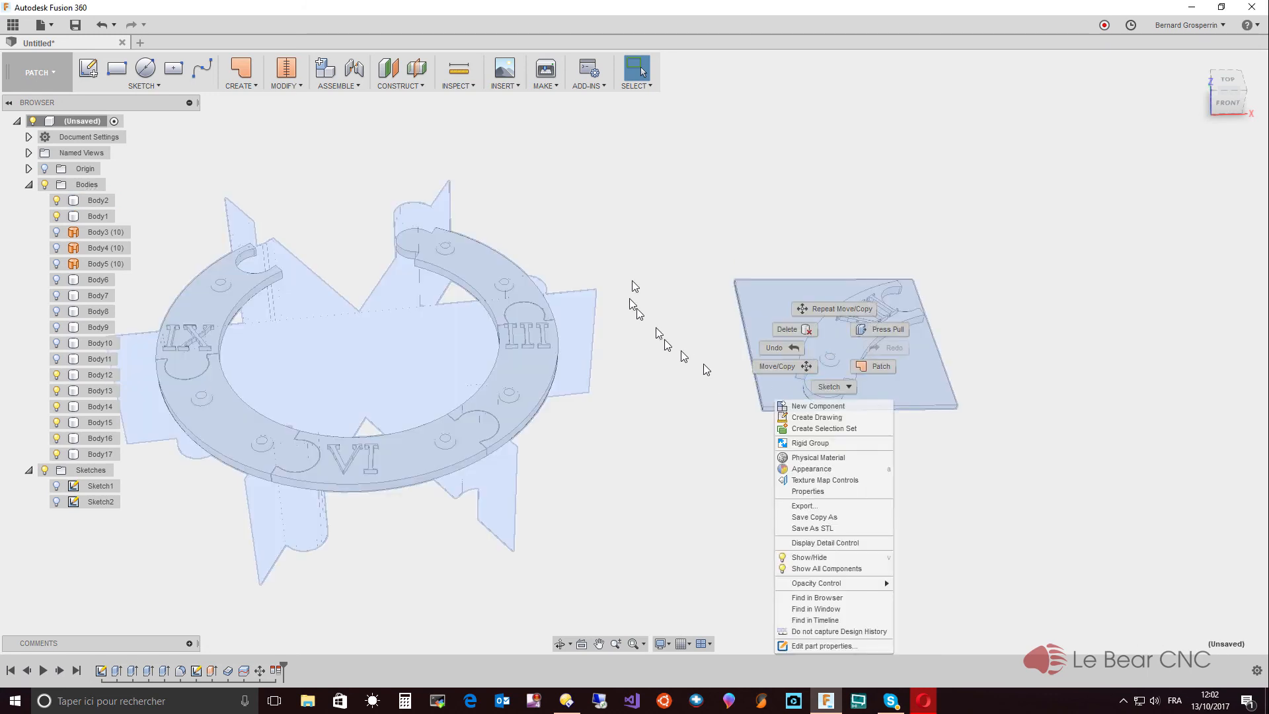
scroll(633, 231, "down", 1)
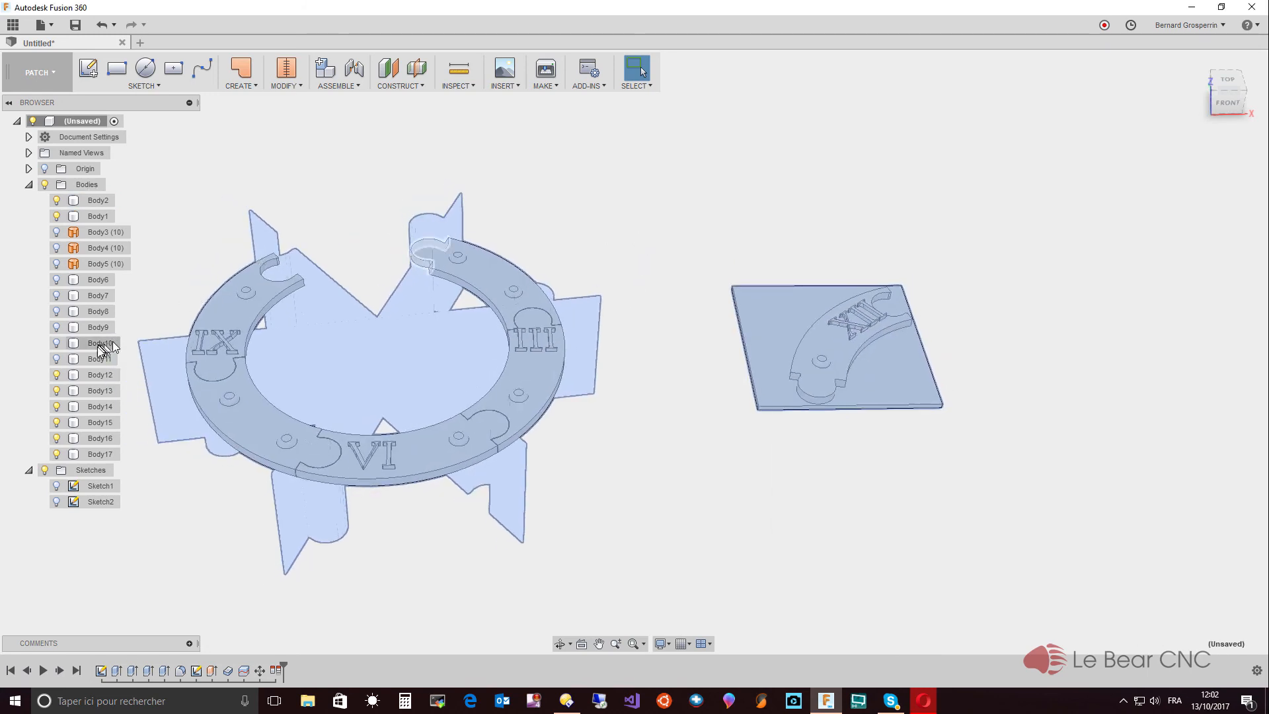
Step: Move the XII segment point to point from its round tab's centre to the centre of the open socket above IX
left_click(93, 375)
right_click(92, 379)
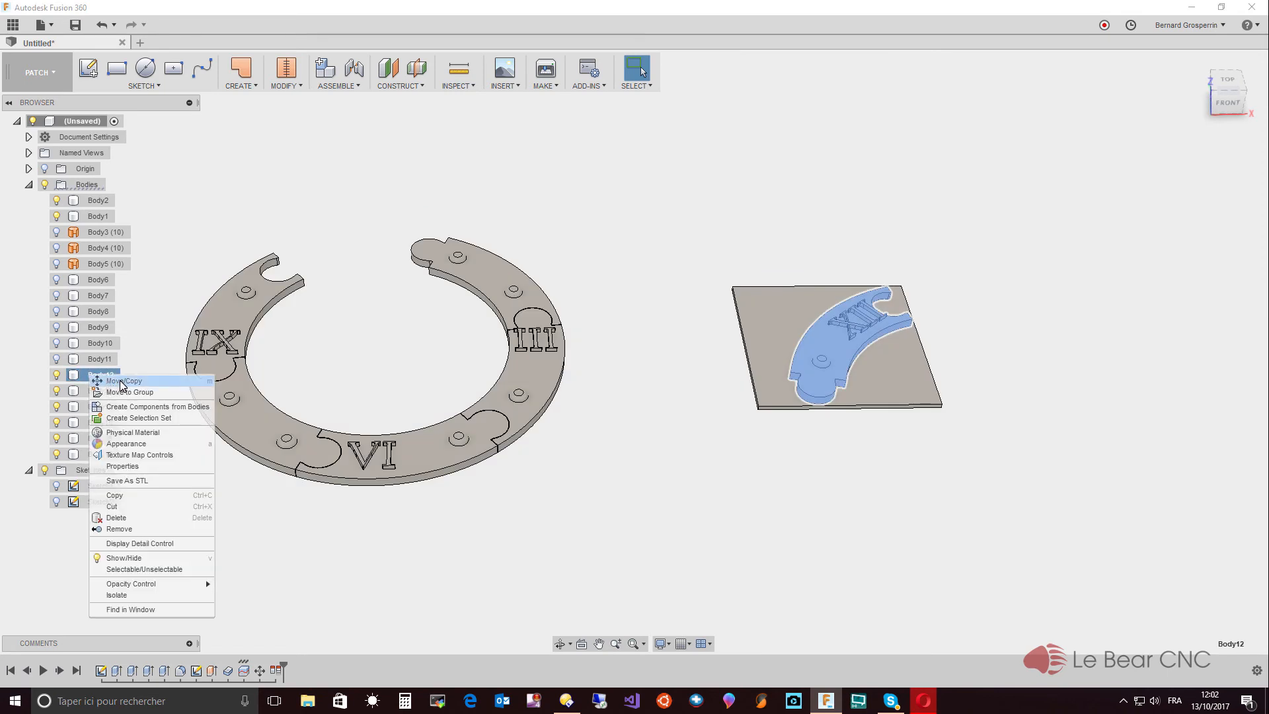
left_click(121, 382)
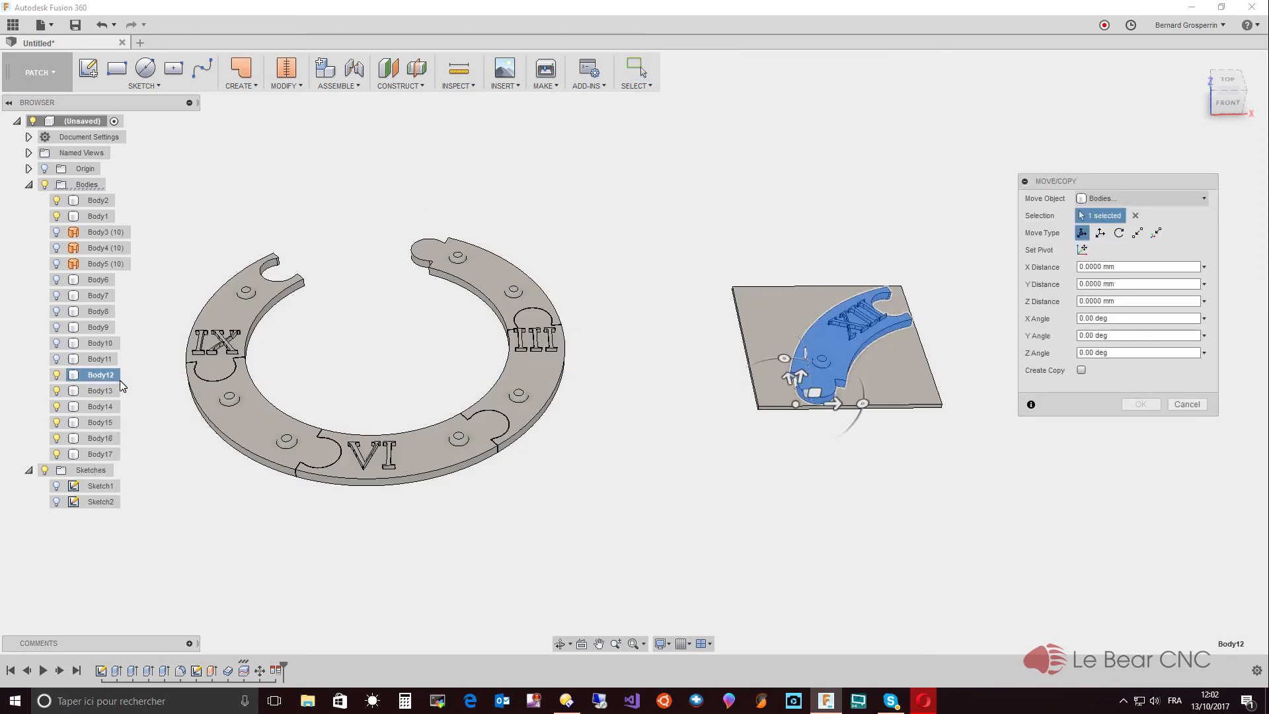
left_click(1137, 232)
scroll(1018, 314, "up", 2)
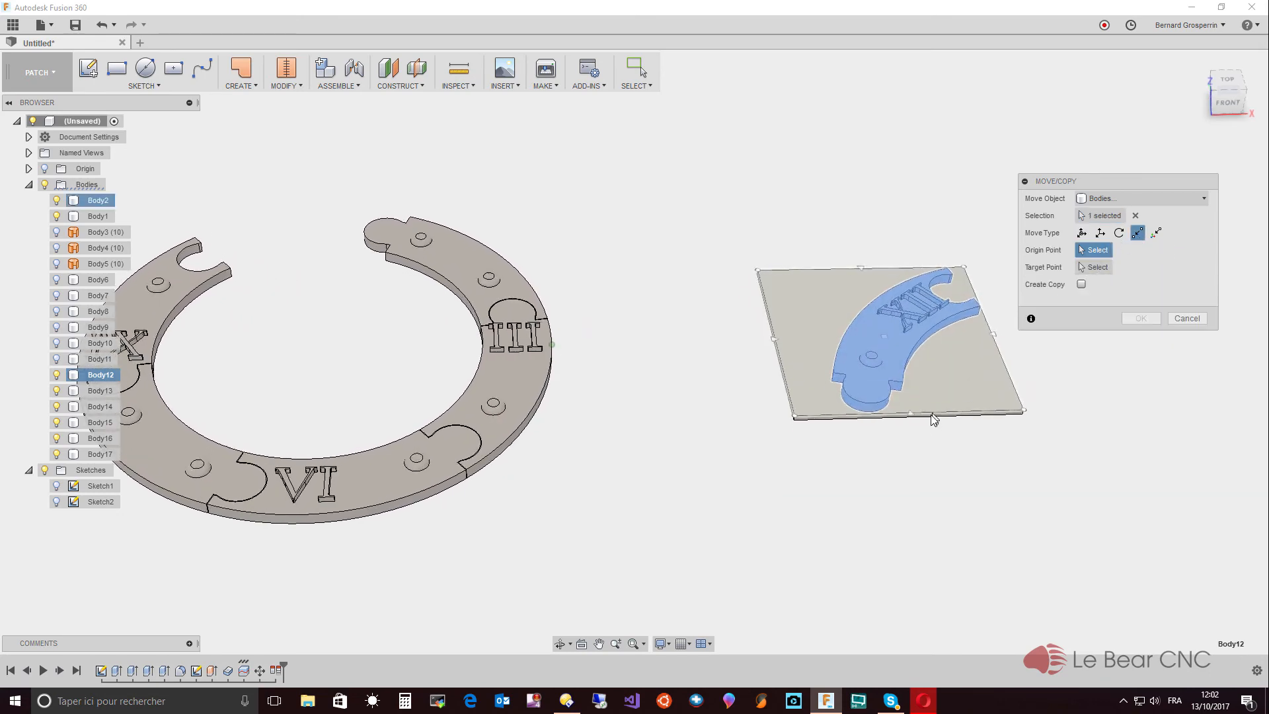
scroll(933, 419, "up", 5)
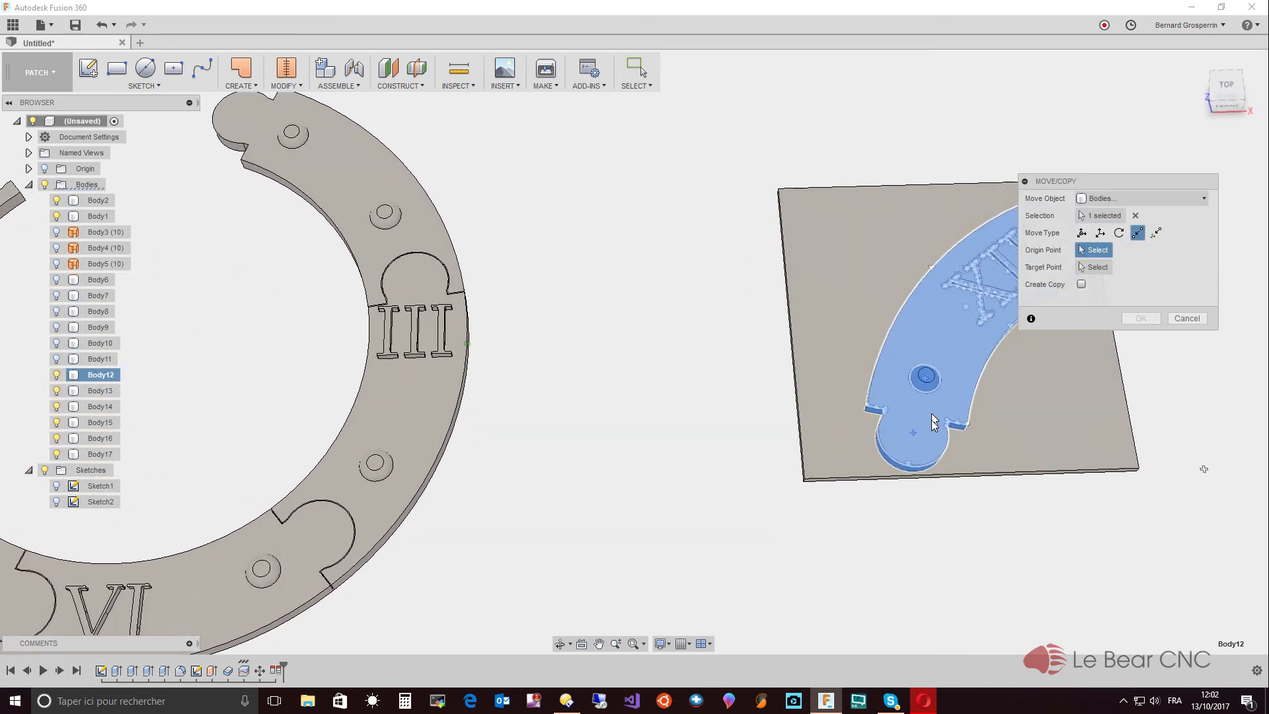
scroll(930, 415, "up", 2)
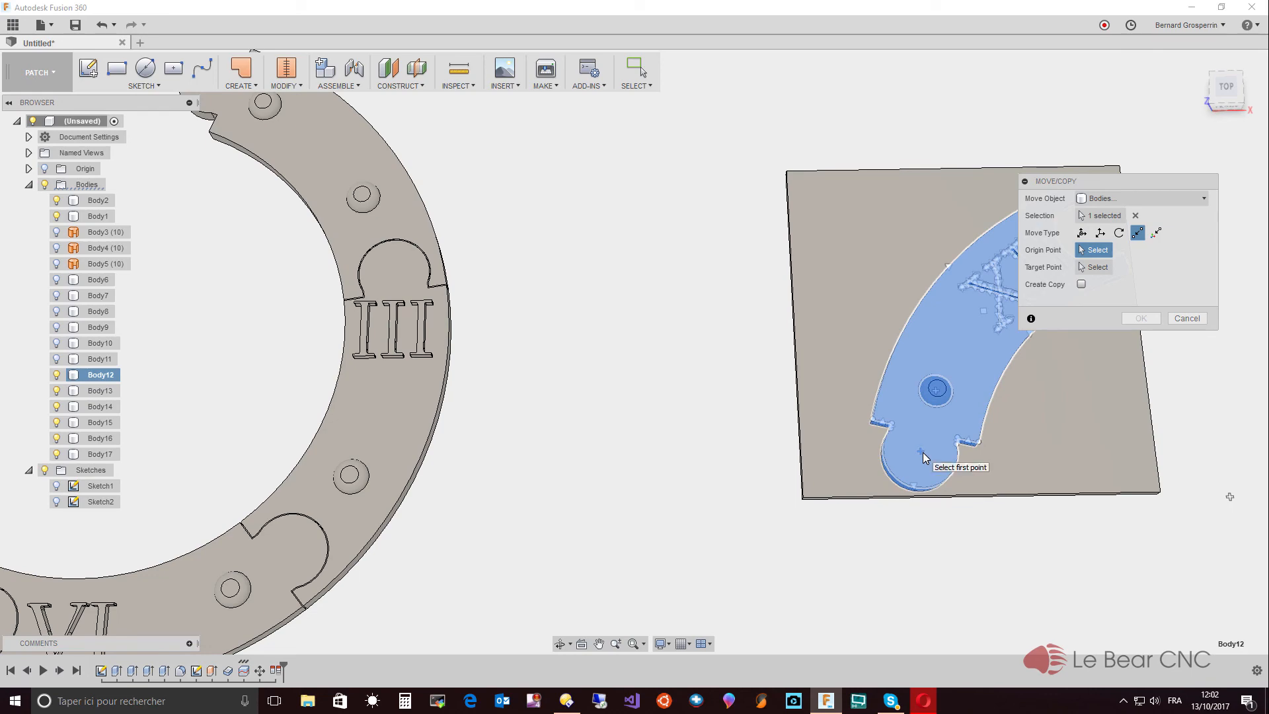
left_click(923, 452)
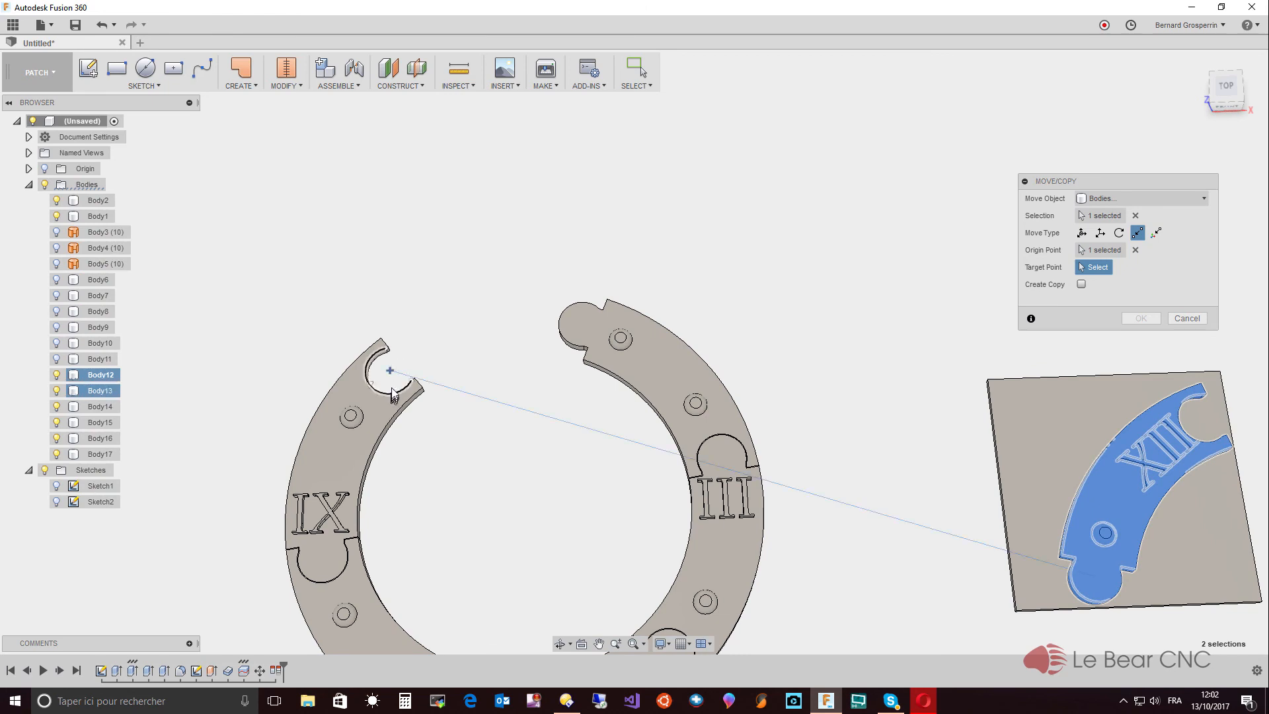
left_click(392, 396)
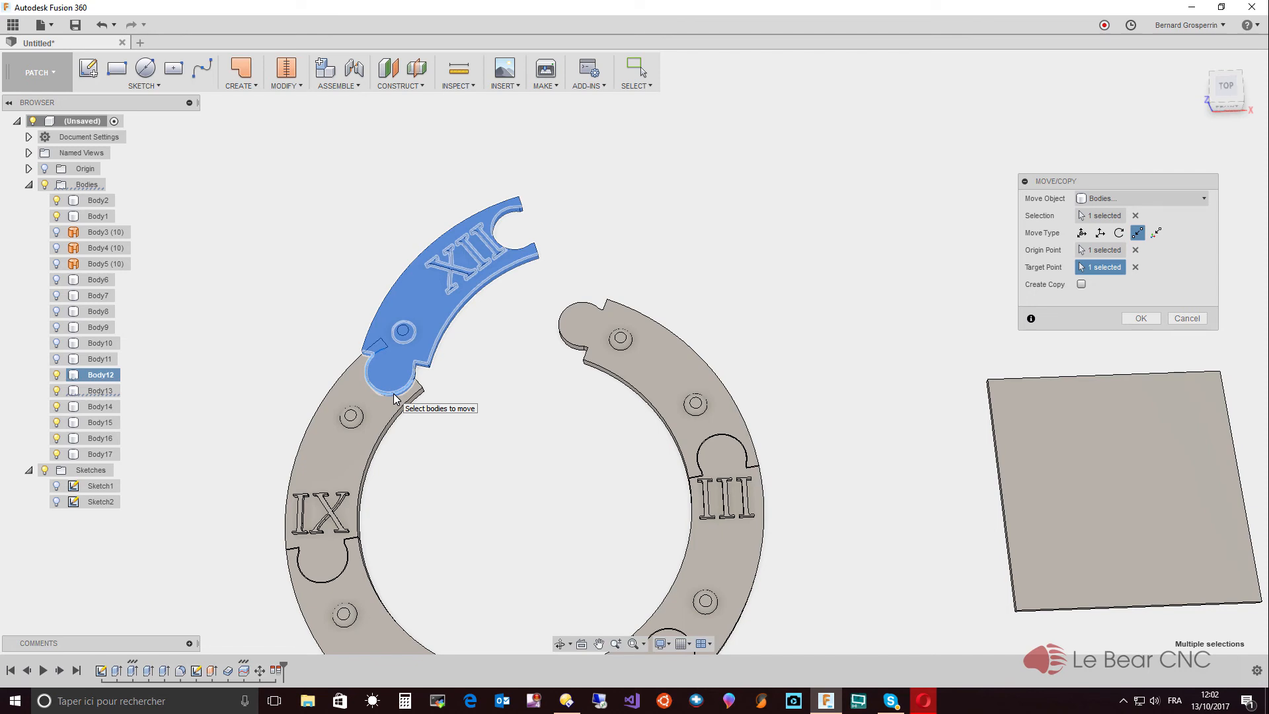
Step: Rotate the XII segment about its round tab's axis by about 38.11 degrees to close the ring, and confirm the move
left_click(1118, 233)
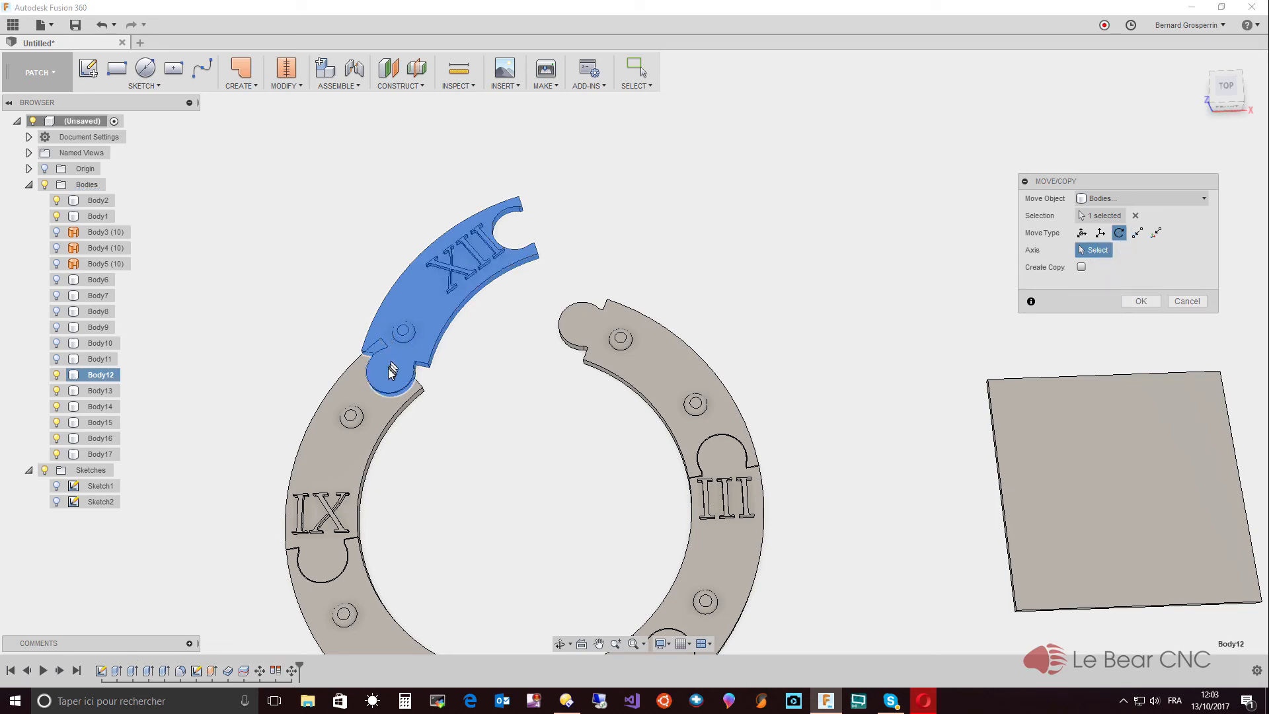
left_click(397, 393)
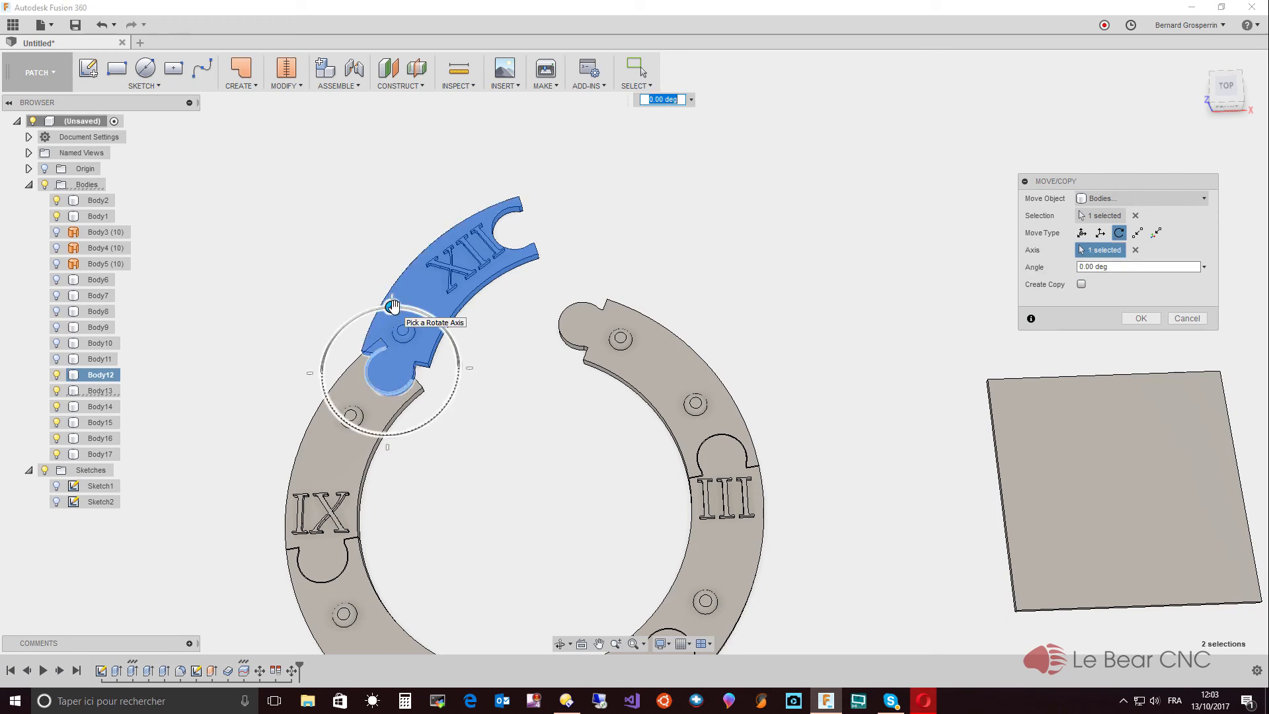
left_click_drag(392, 307, 418, 339)
middle_click_drag(419, 339, 539, 350, "shift")
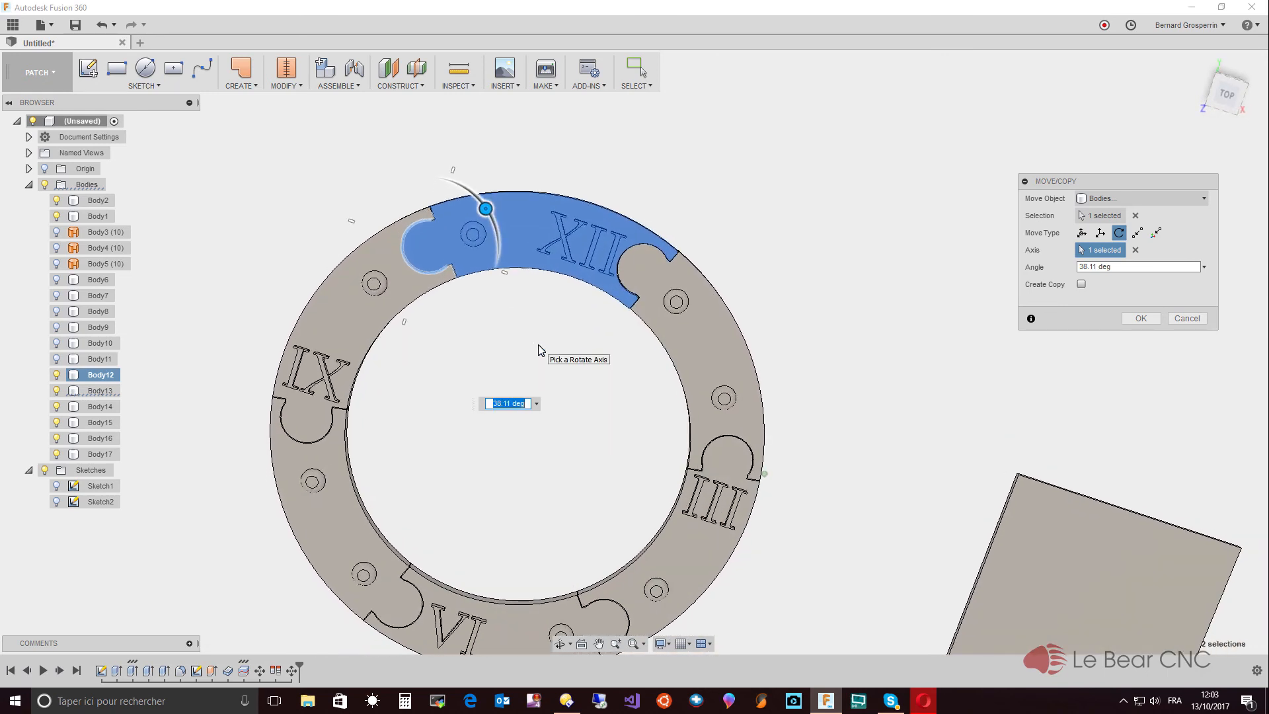
left_click(1140, 318)
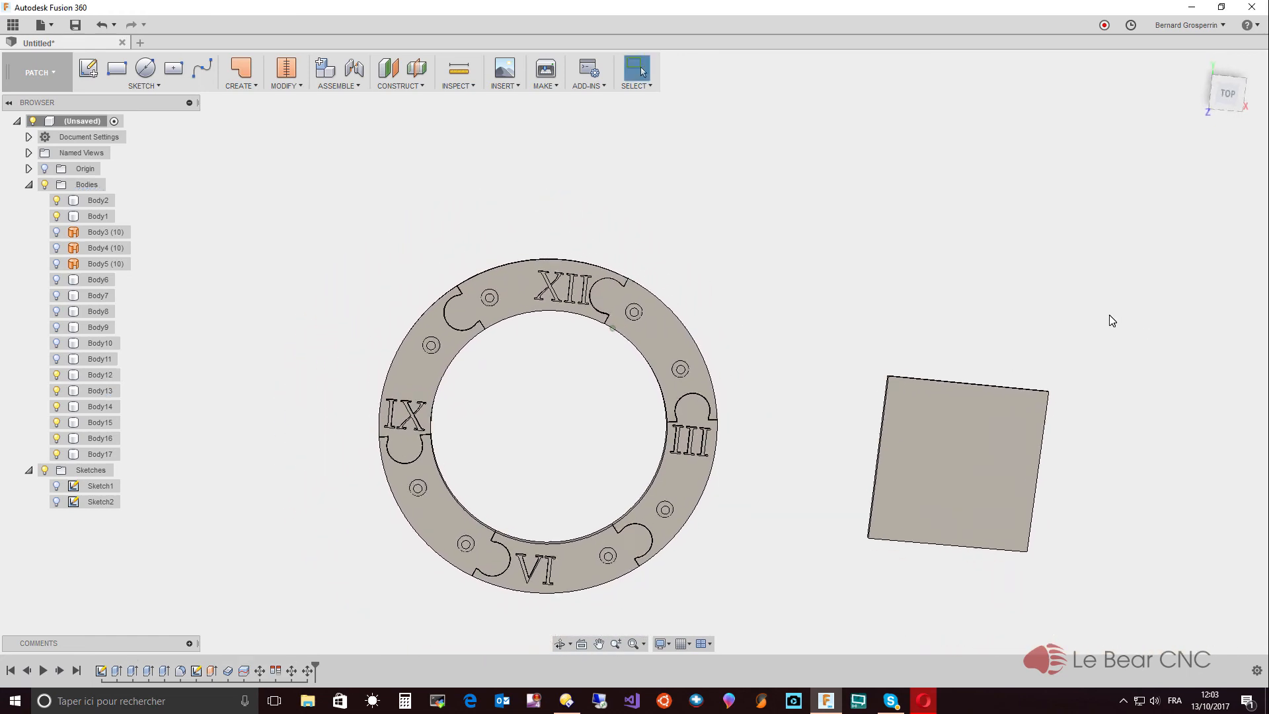